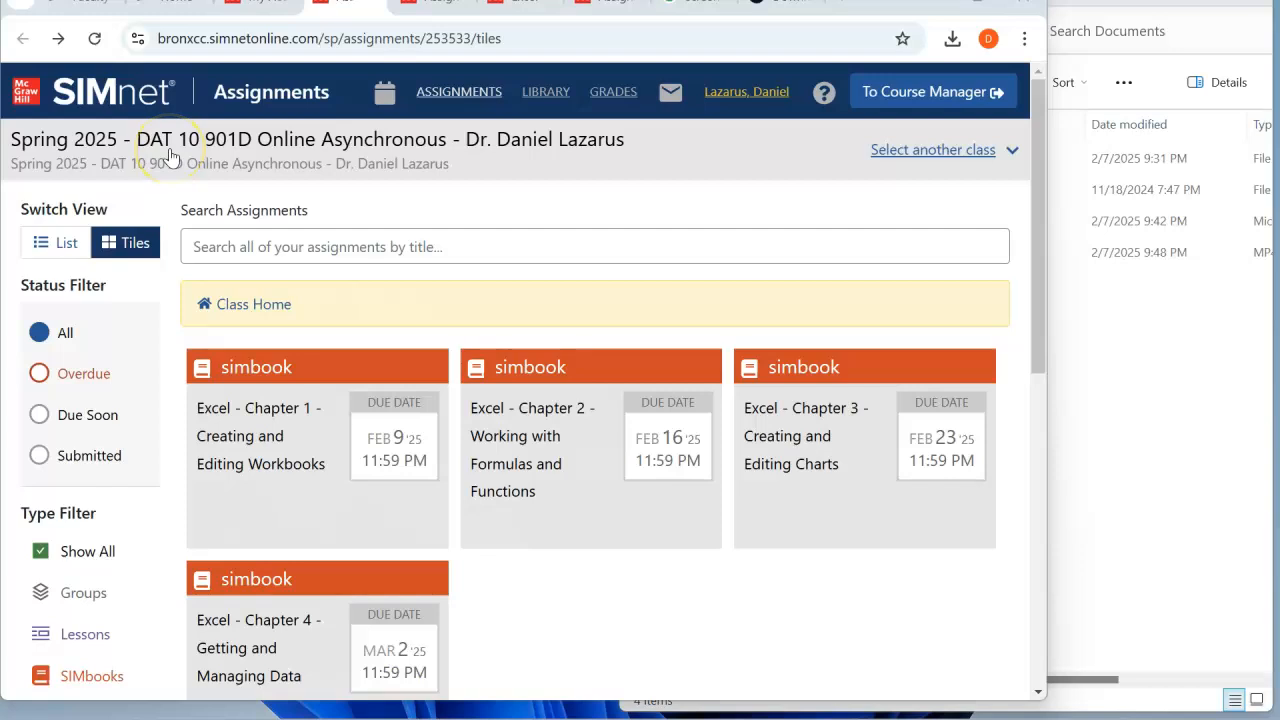
- Open the Pause & Practice: Excel 1-2 page of the Excel Chapter 1 - Creating and Editing Workbooks SIMbook
left_click(232, 444)
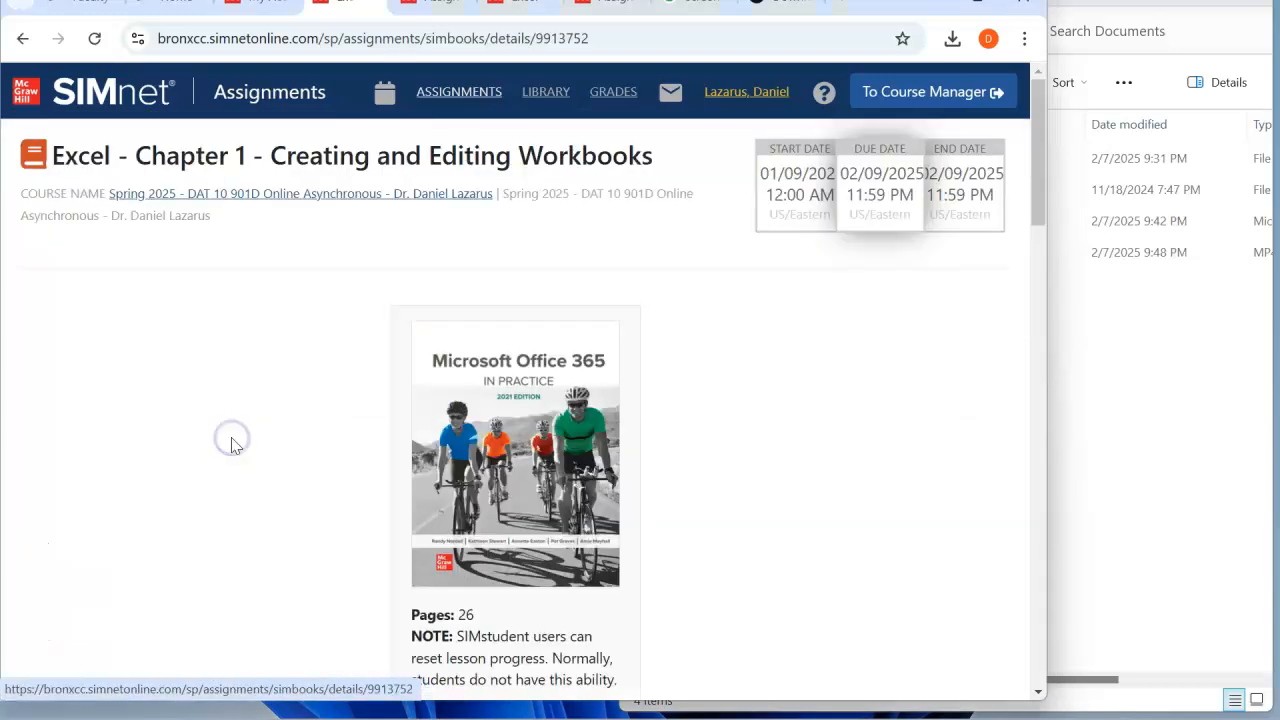
scroll(453, 443, "down", 6)
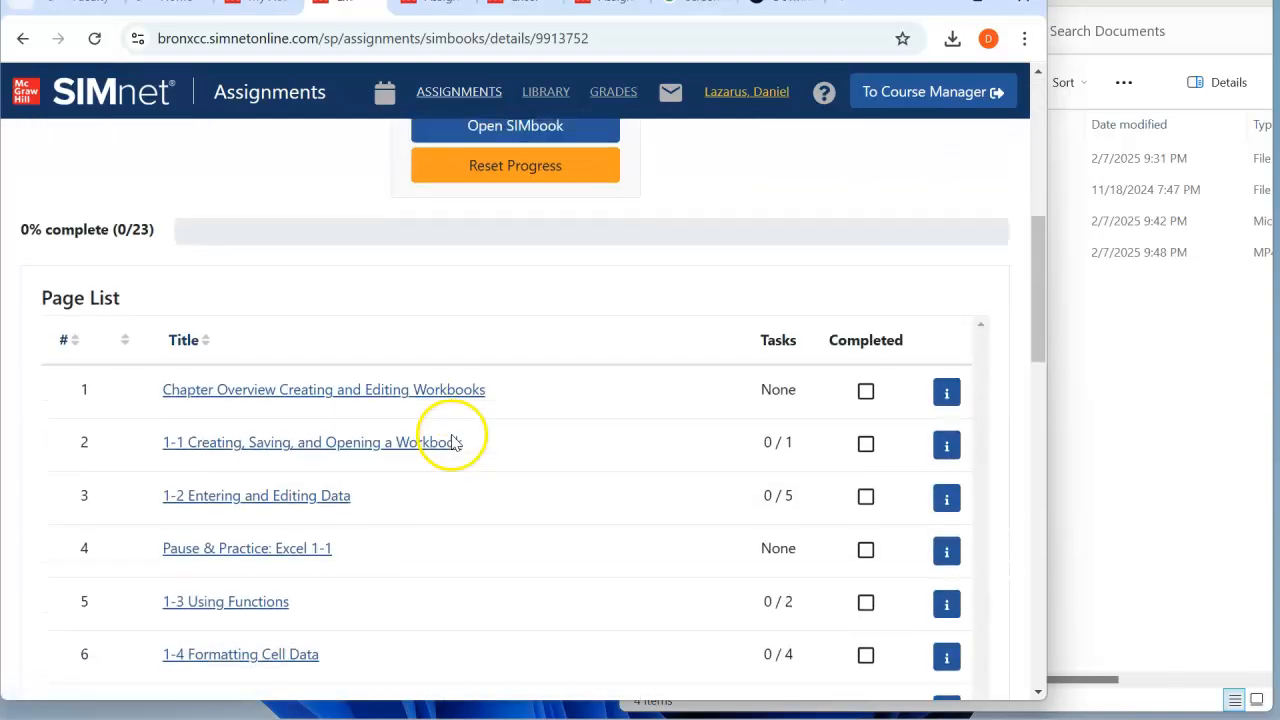
scroll(453, 440, "down", 3)
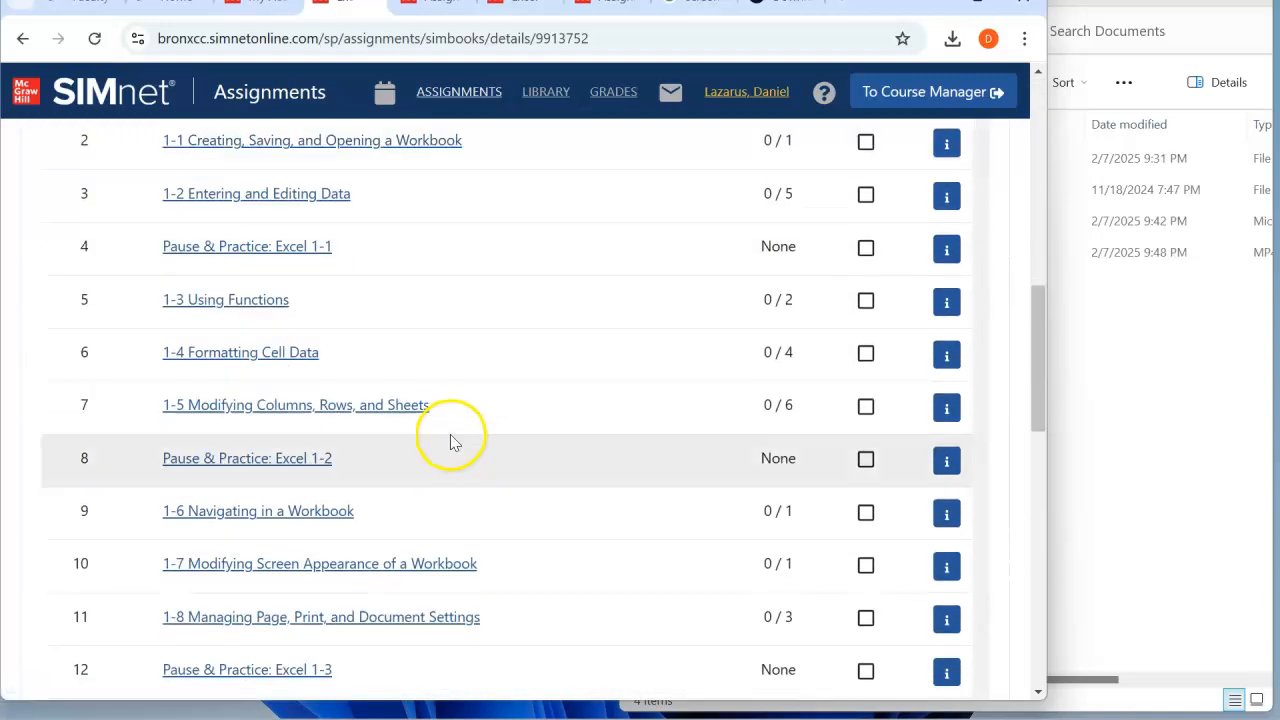
left_click(258, 468)
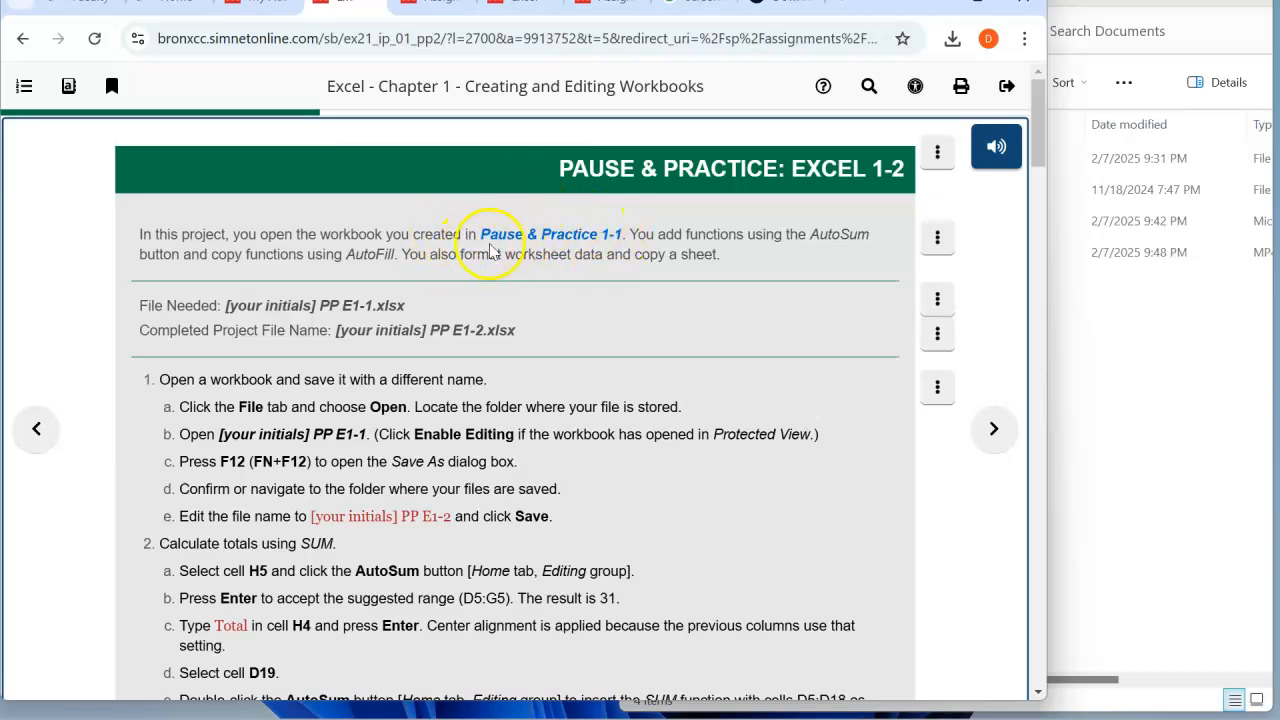
- Switch to File Explorer and duplicate the workbook DL pp e1-1 within the Documents folder
left_click(1190, 347)
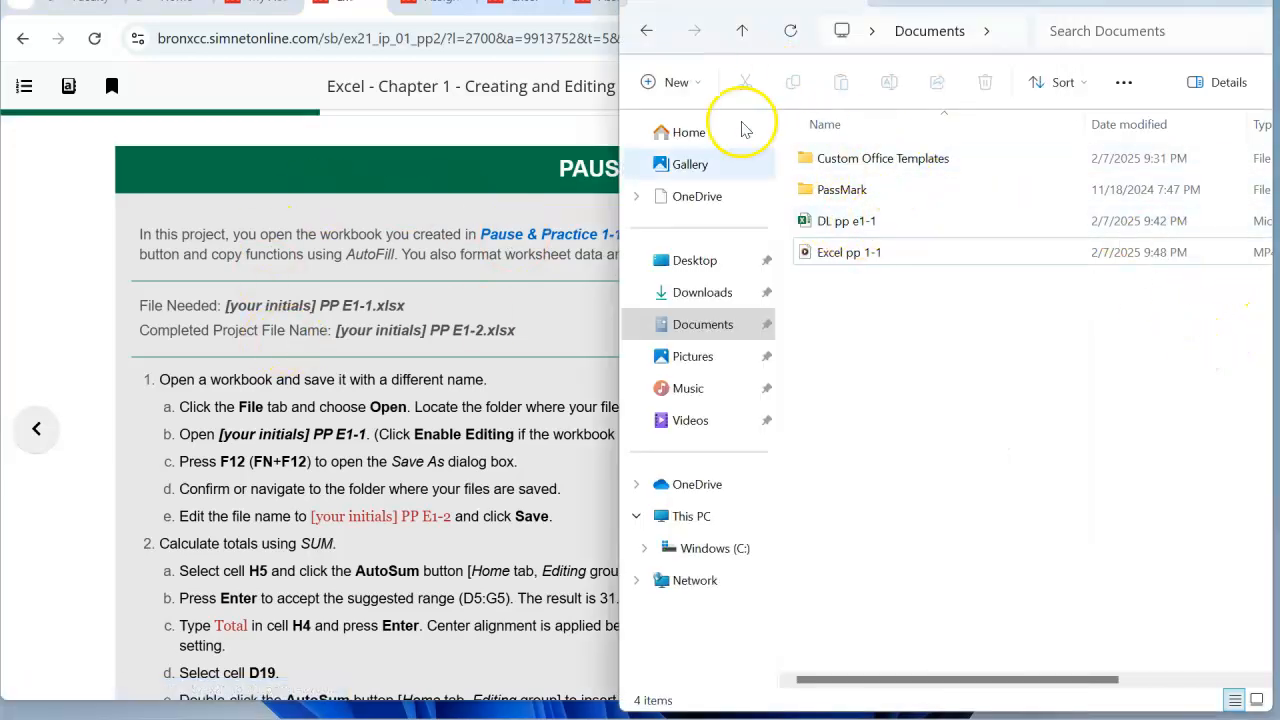
left_click(846, 224)
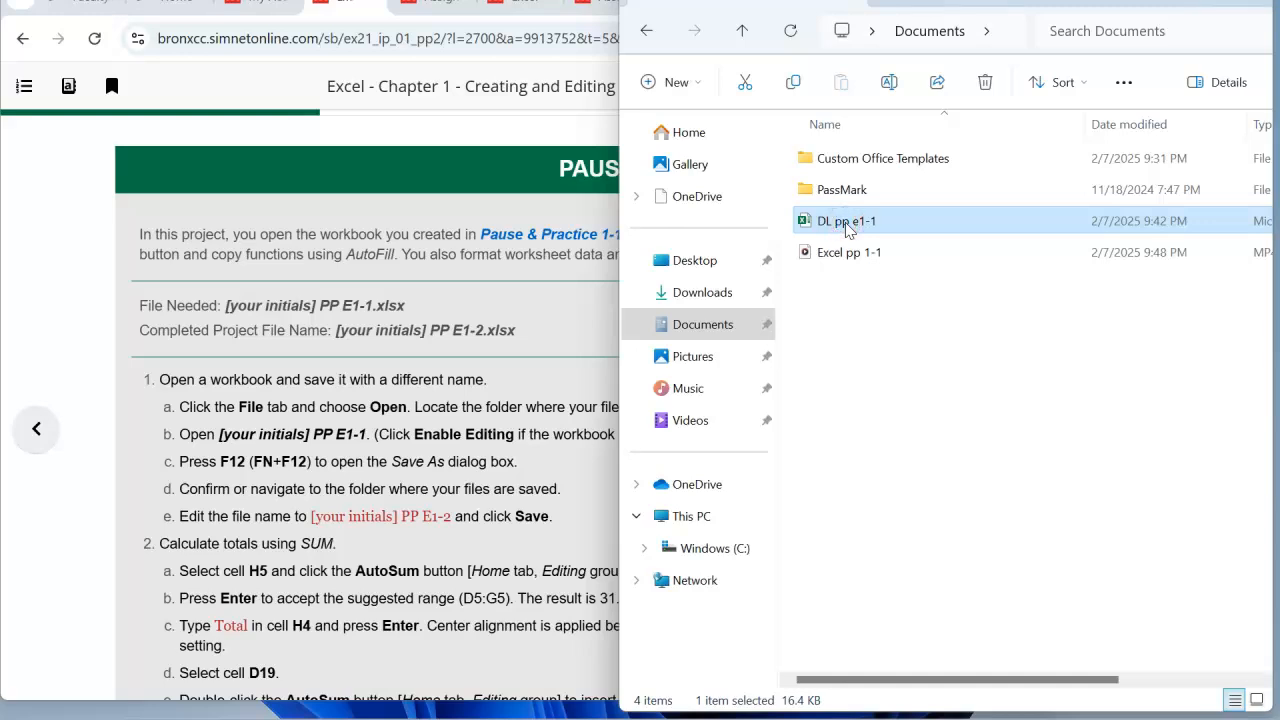
right_click(846, 227)
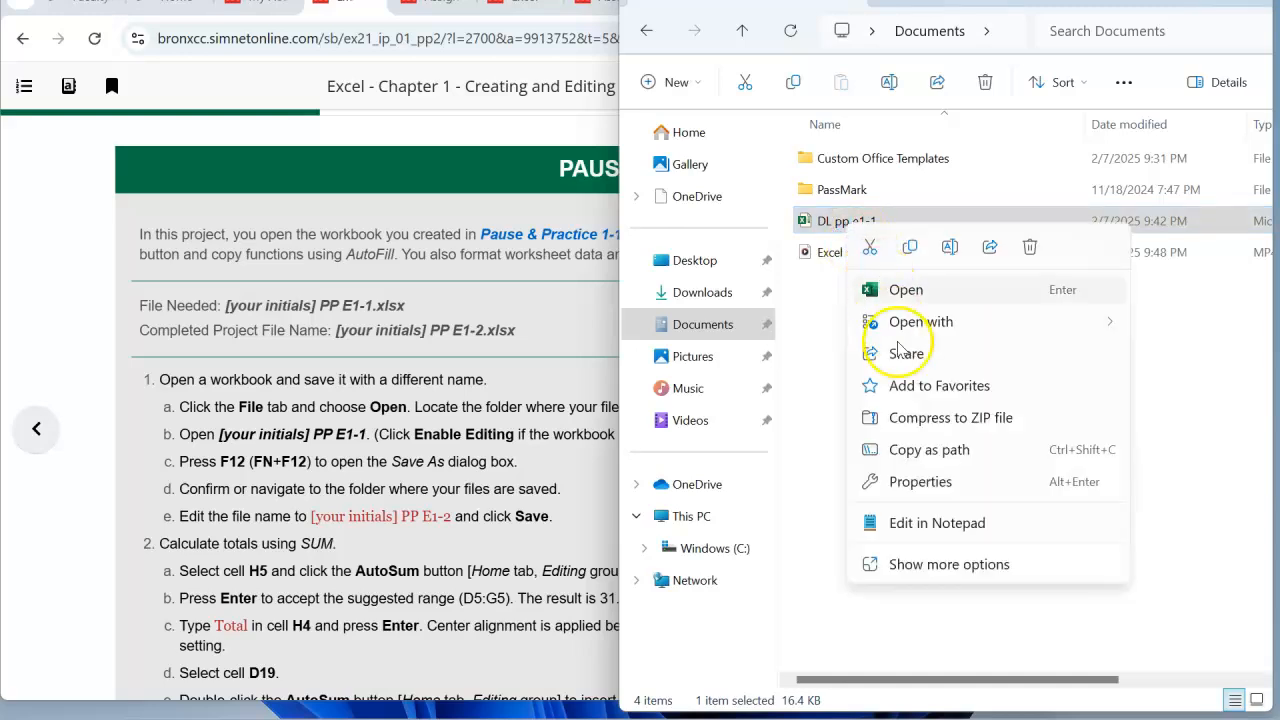
left_click(910, 247)
left_click(874, 313)
right_click(875, 313)
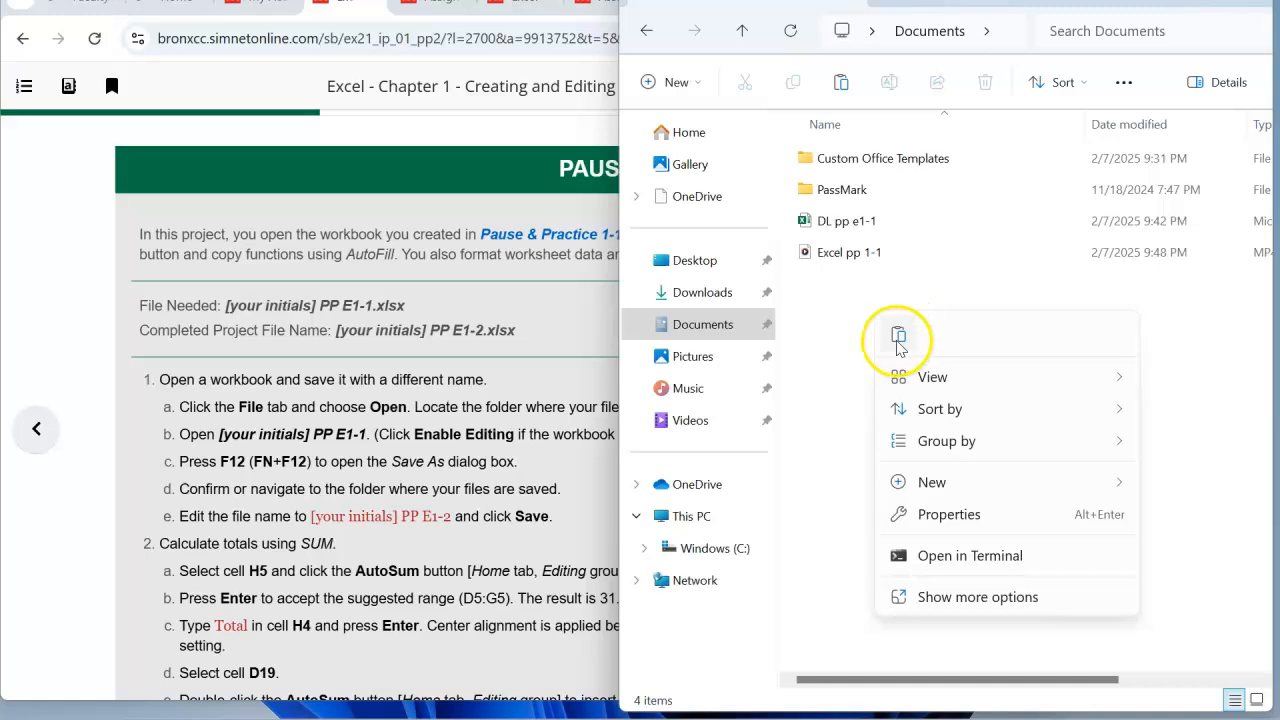
left_click(899, 333)
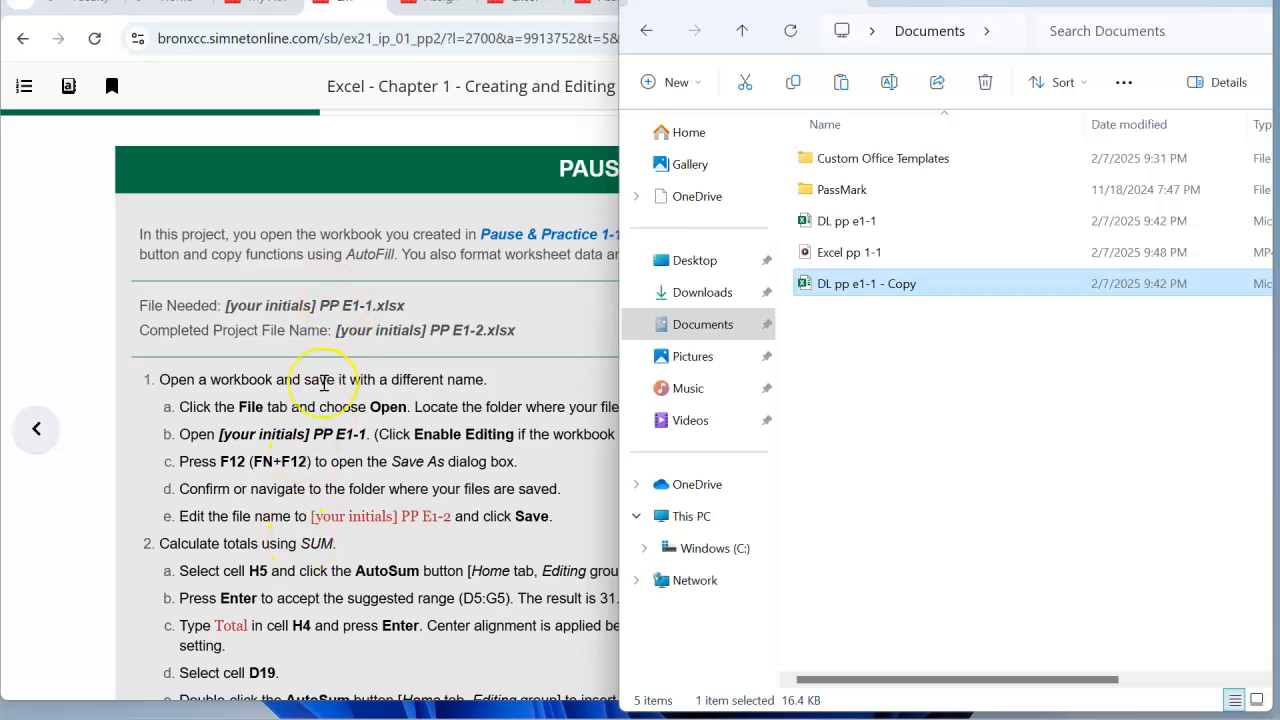
- Narrow the browser window with the instructions to about half the screen and open the workbook DL pp e1-1 - Copy in Excel
double_click(863, 292)
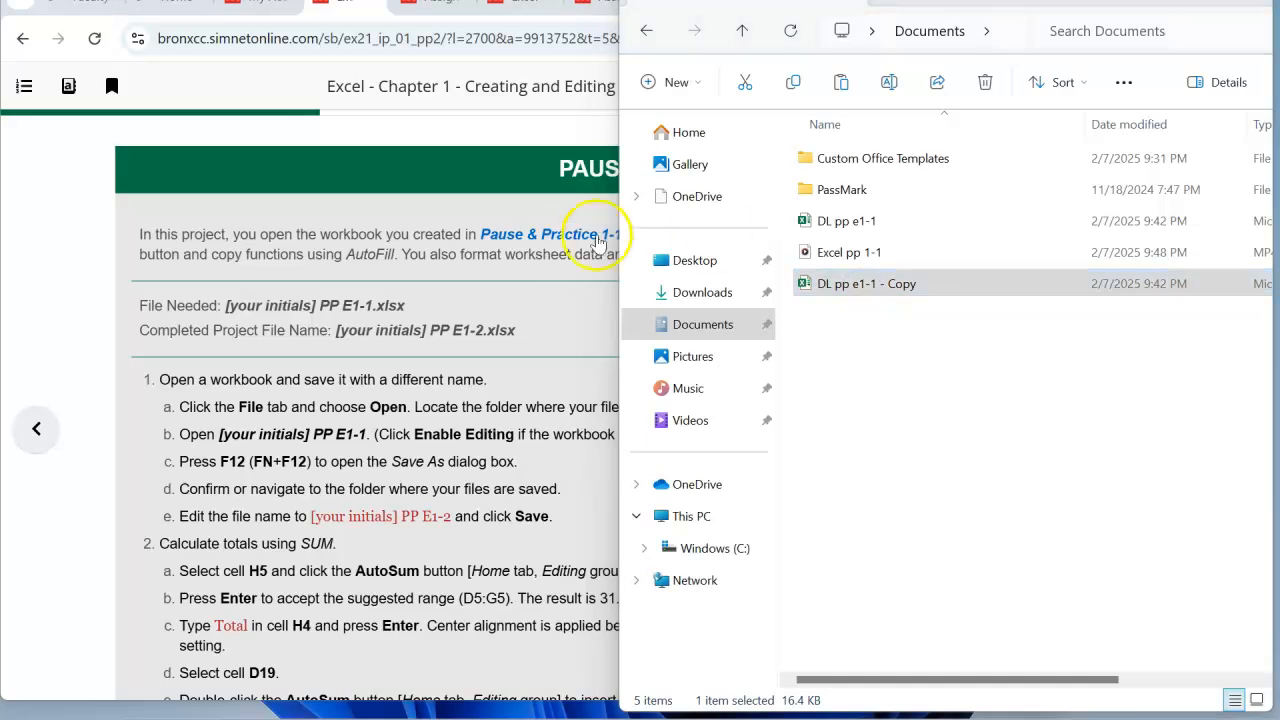
left_click(547, 256)
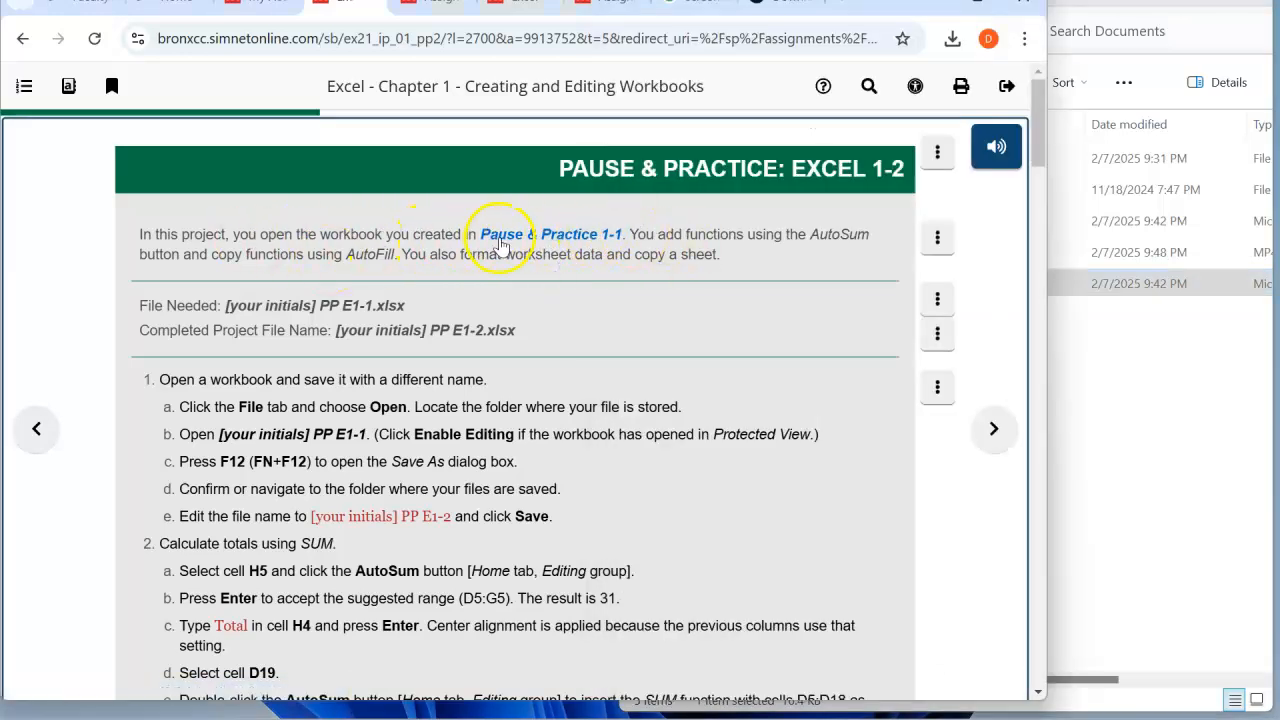
left_click_drag(1047, 200, 686, 197)
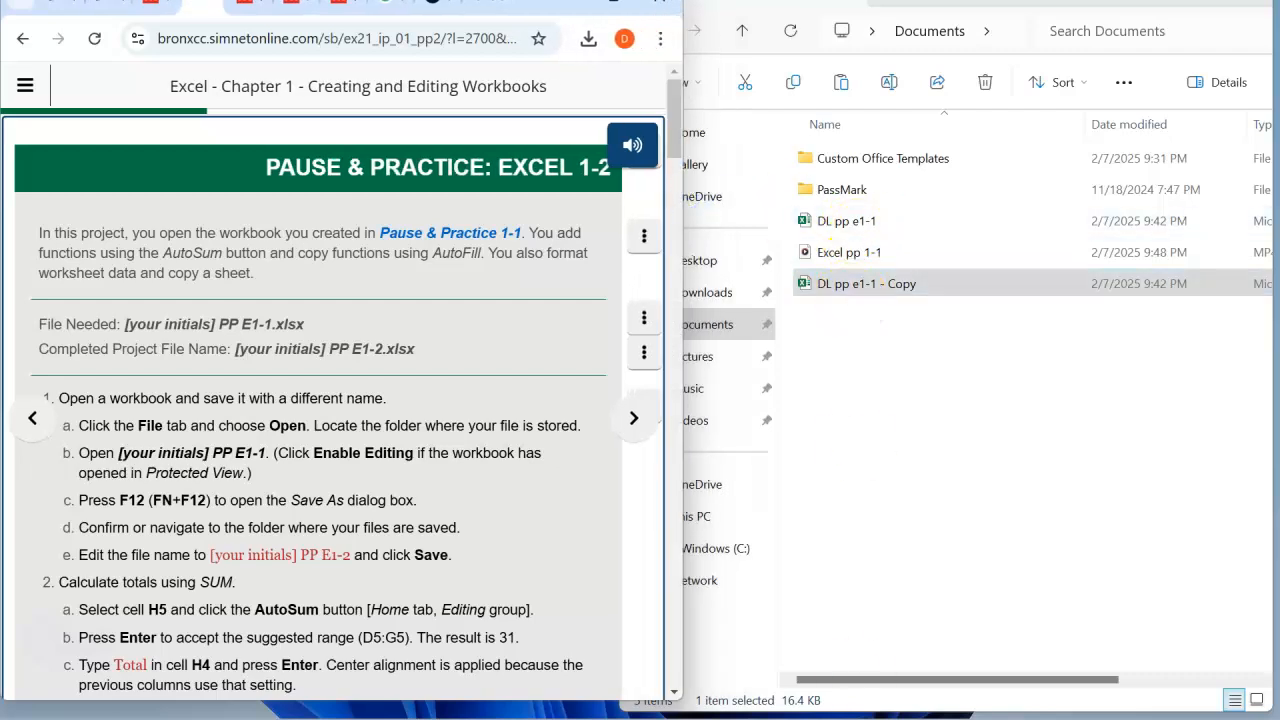
double_click(855, 290)
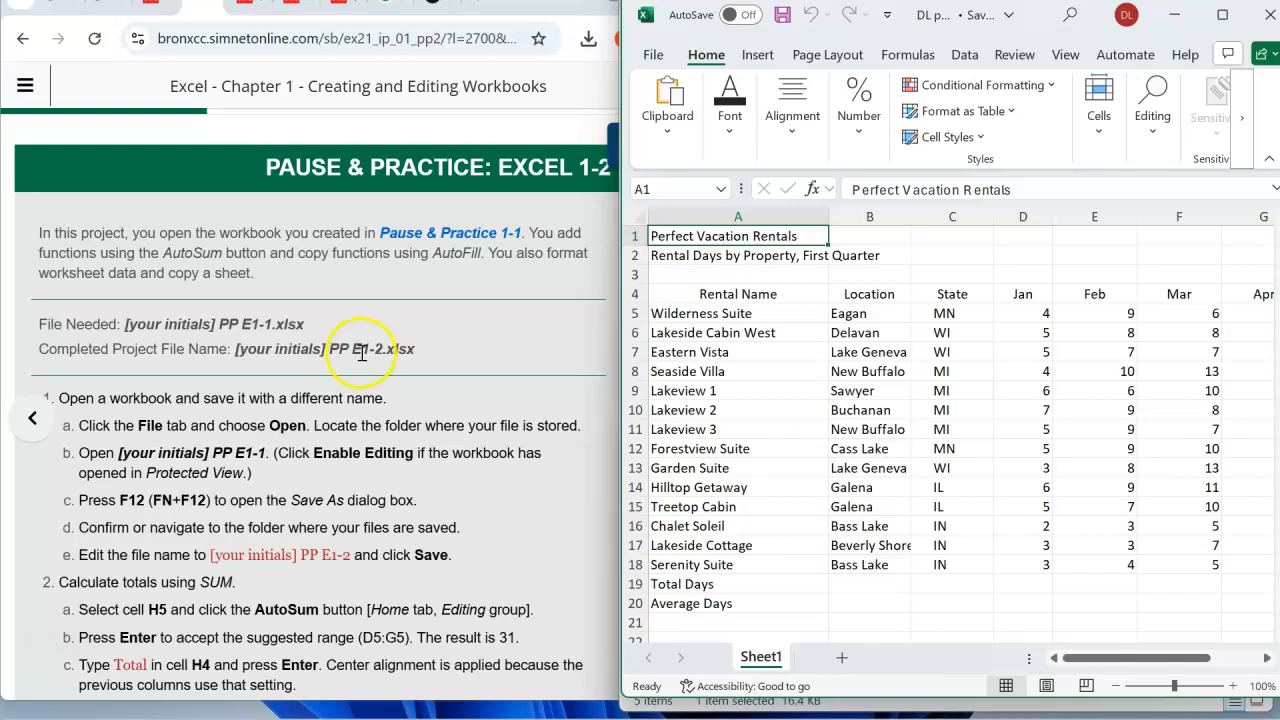
- Save the open workbook under the new name DL PP E1-2 in the Documents folder
scroll(268, 370, "down", 1)
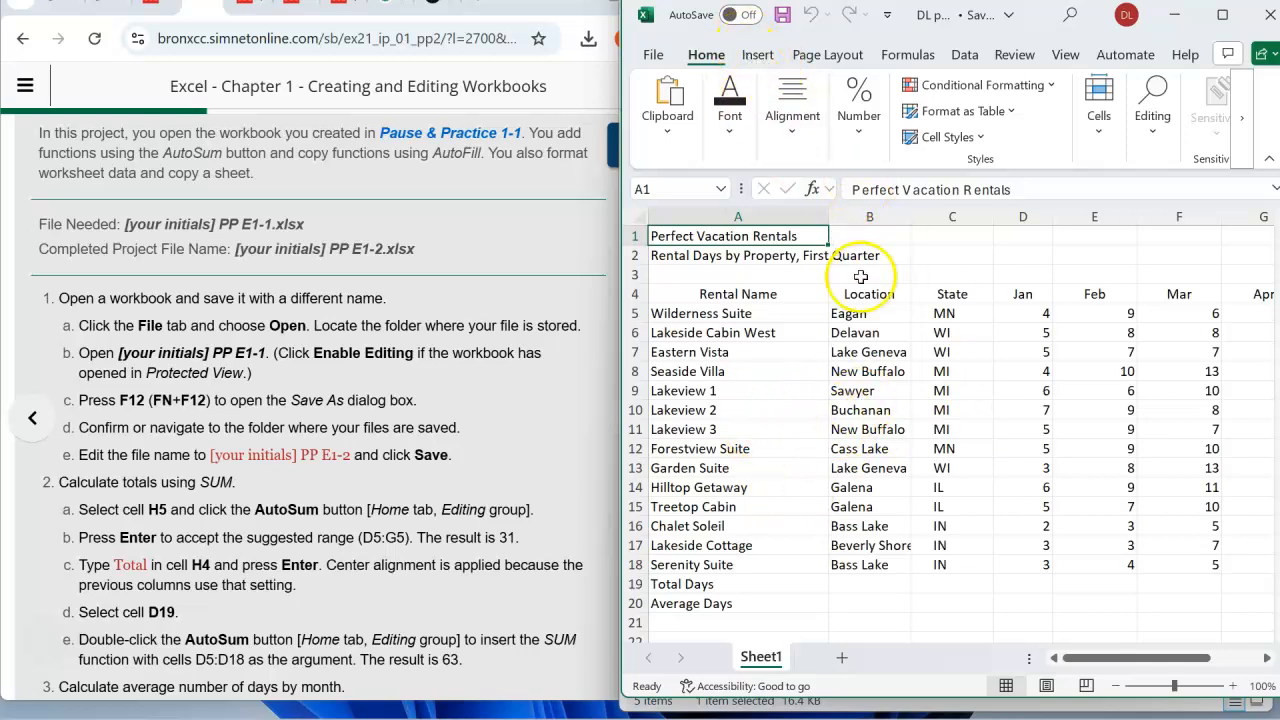
left_click(653, 57)
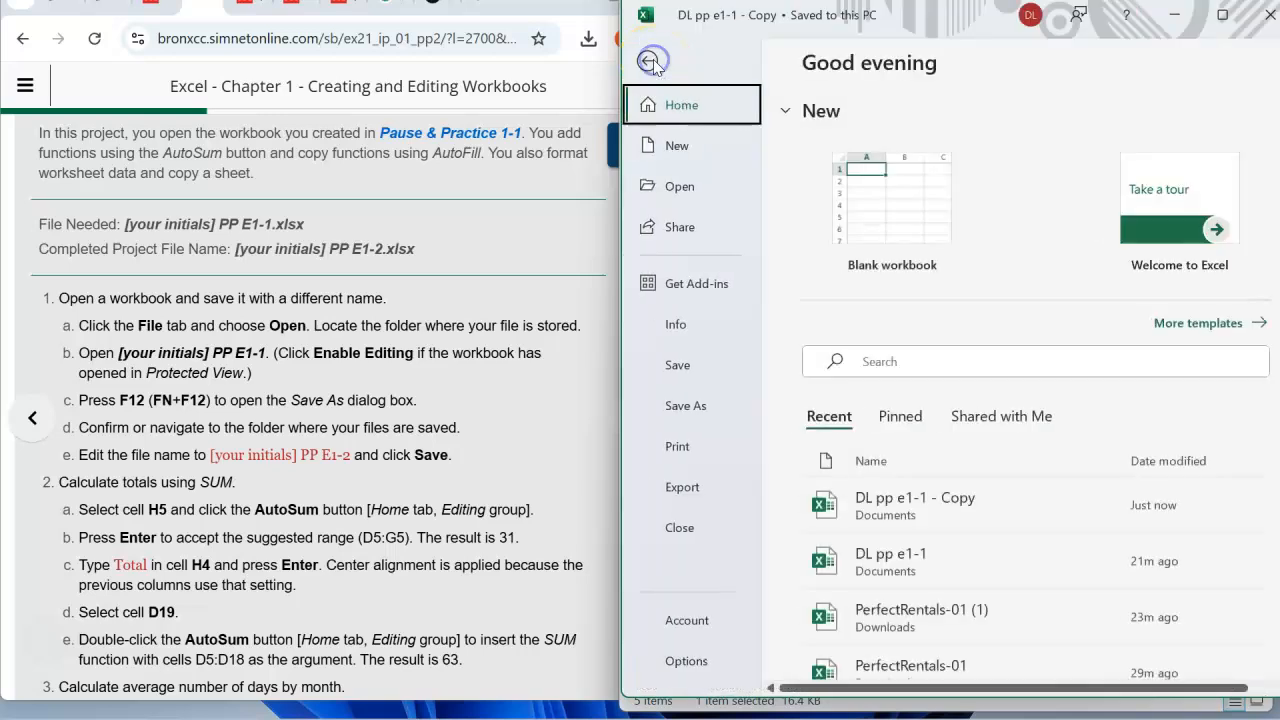
left_click(681, 408)
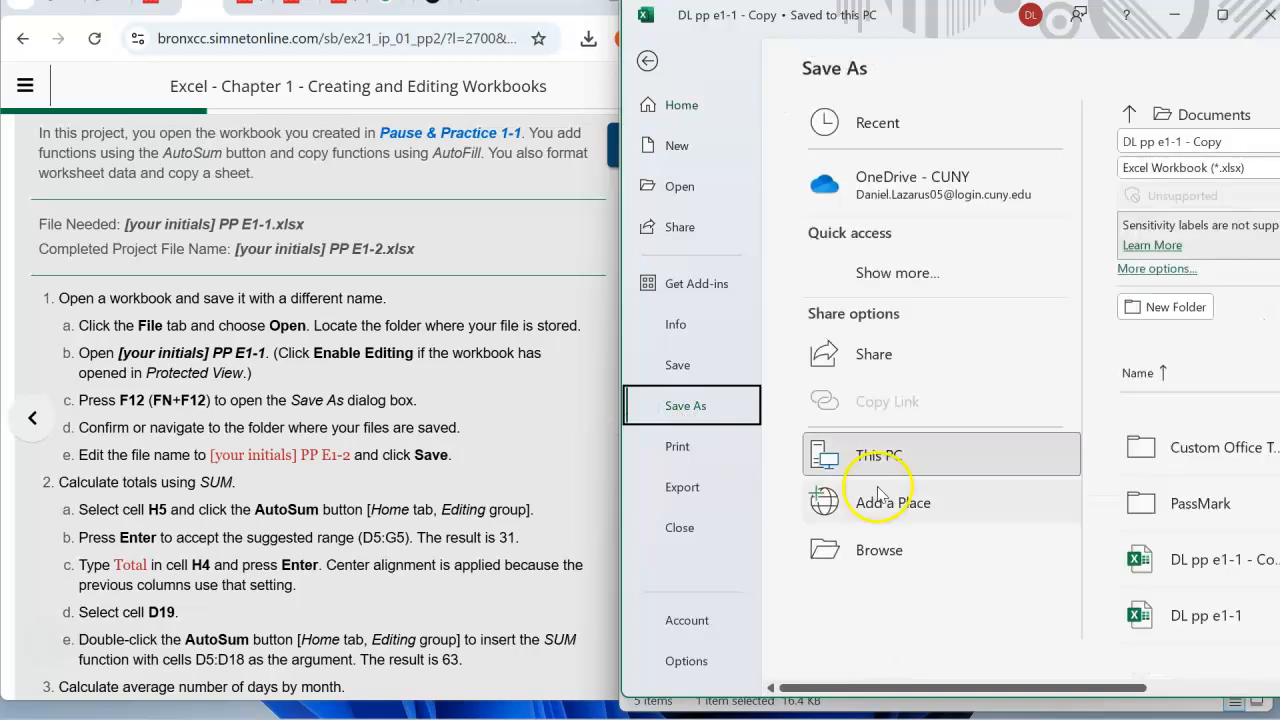
left_click(880, 552)
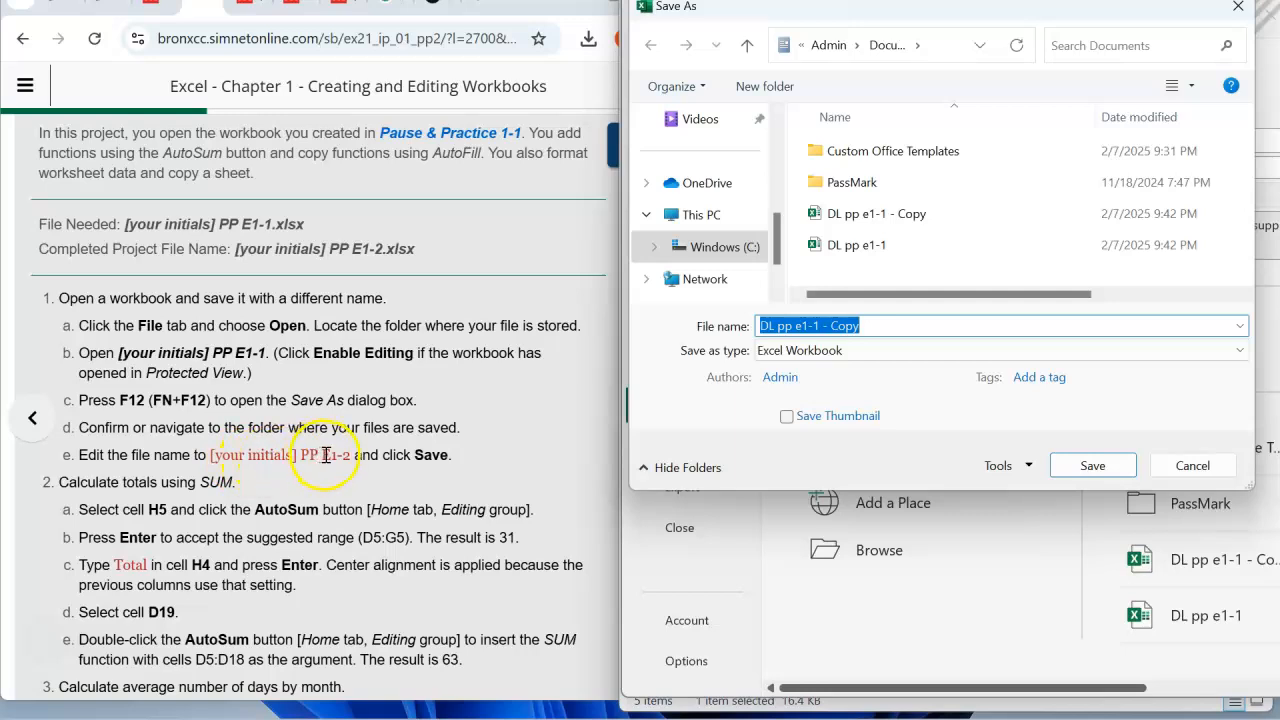
left_click(866, 326)
left_click_drag(866, 326, 766, 325)
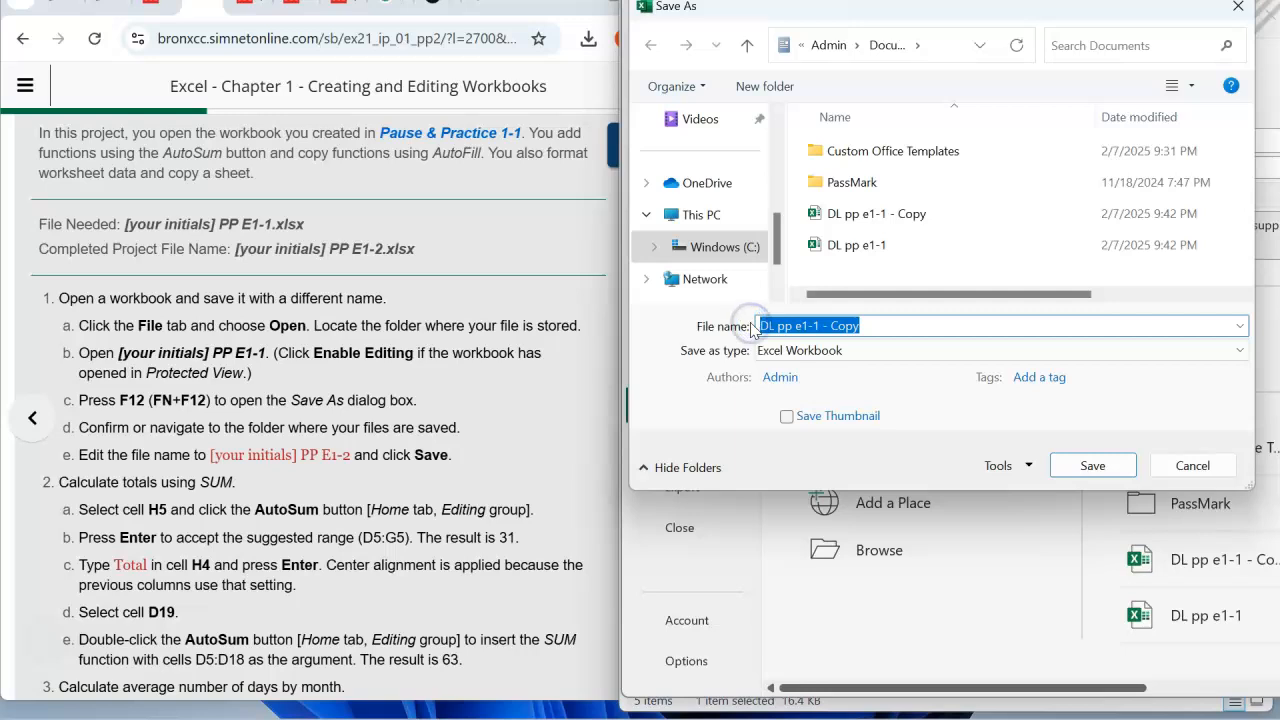
key("BackSpace")
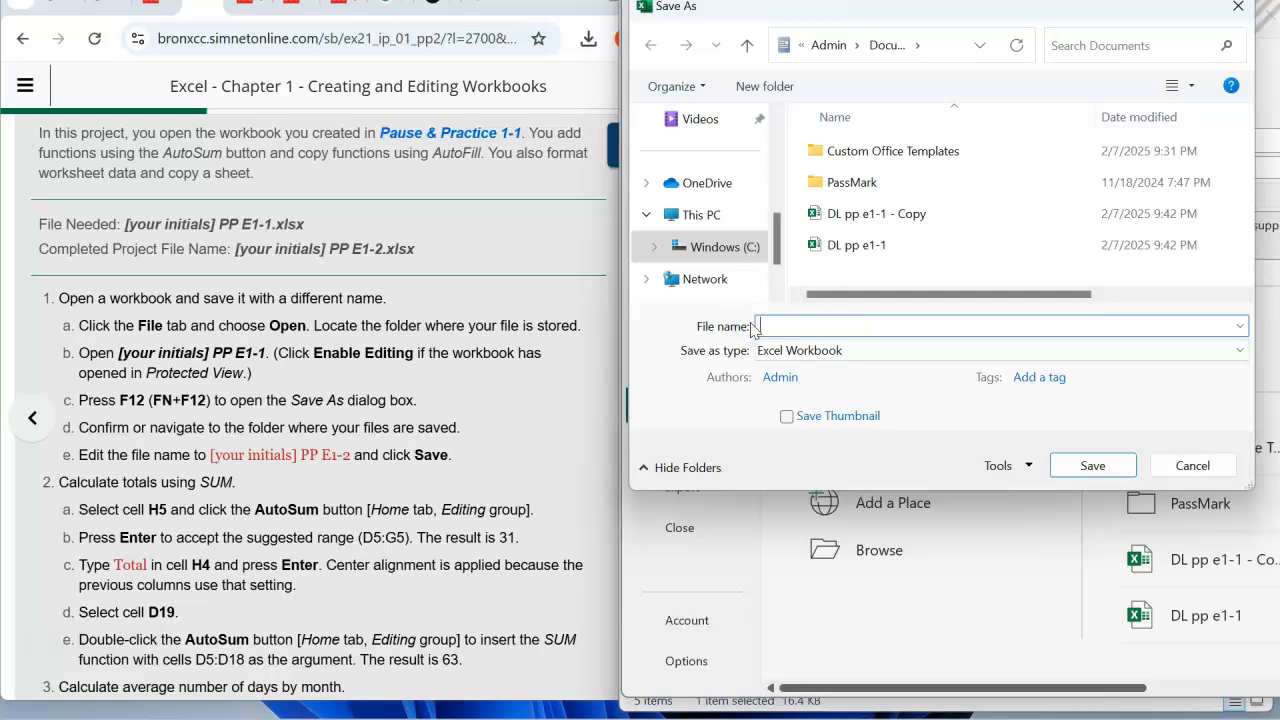
type("DL PP E")
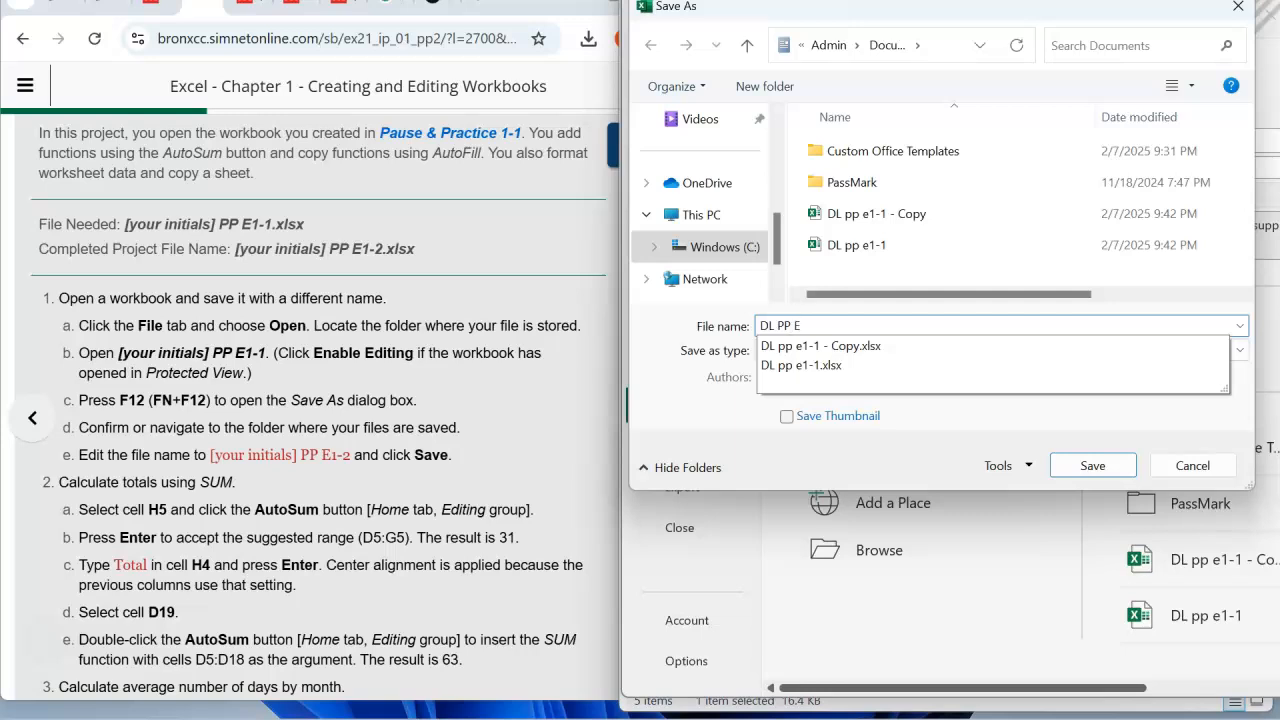
type("1-2")
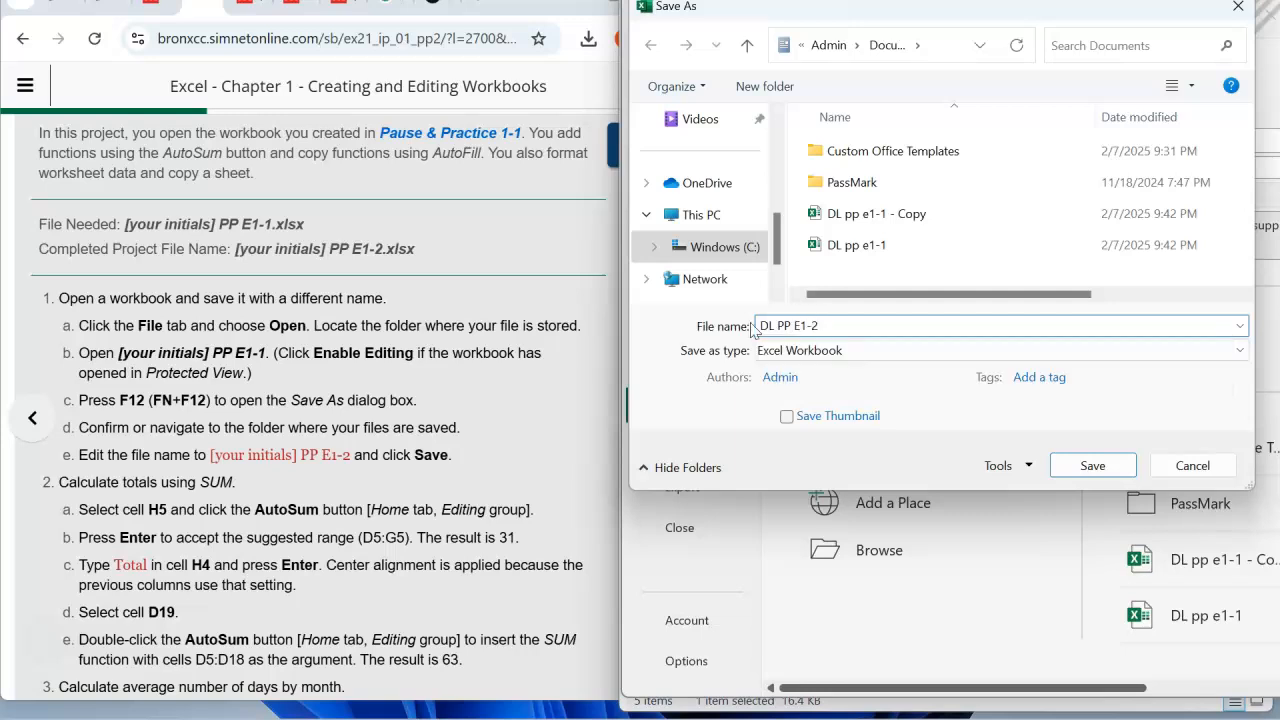
left_click(1089, 468)
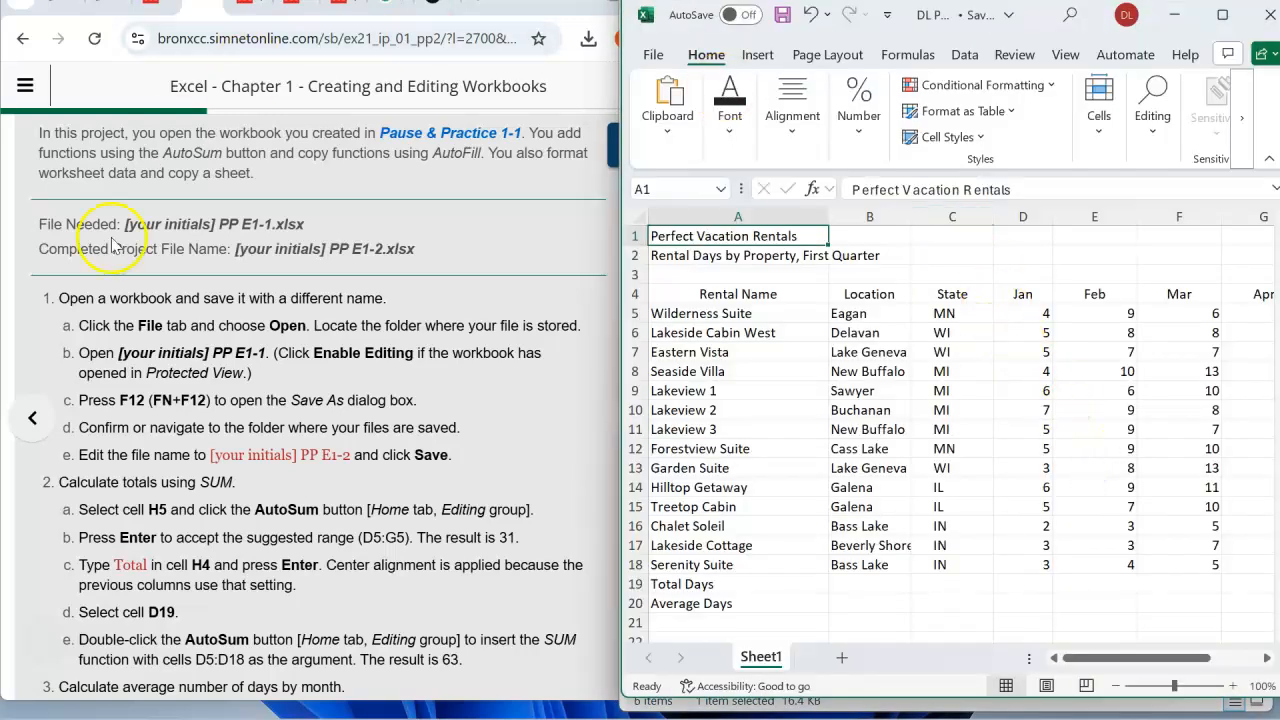
- Select cell H5, beside the April value of the first rental, as the instructions for calculating totals direct
scroll(320, 405, "down", 1)
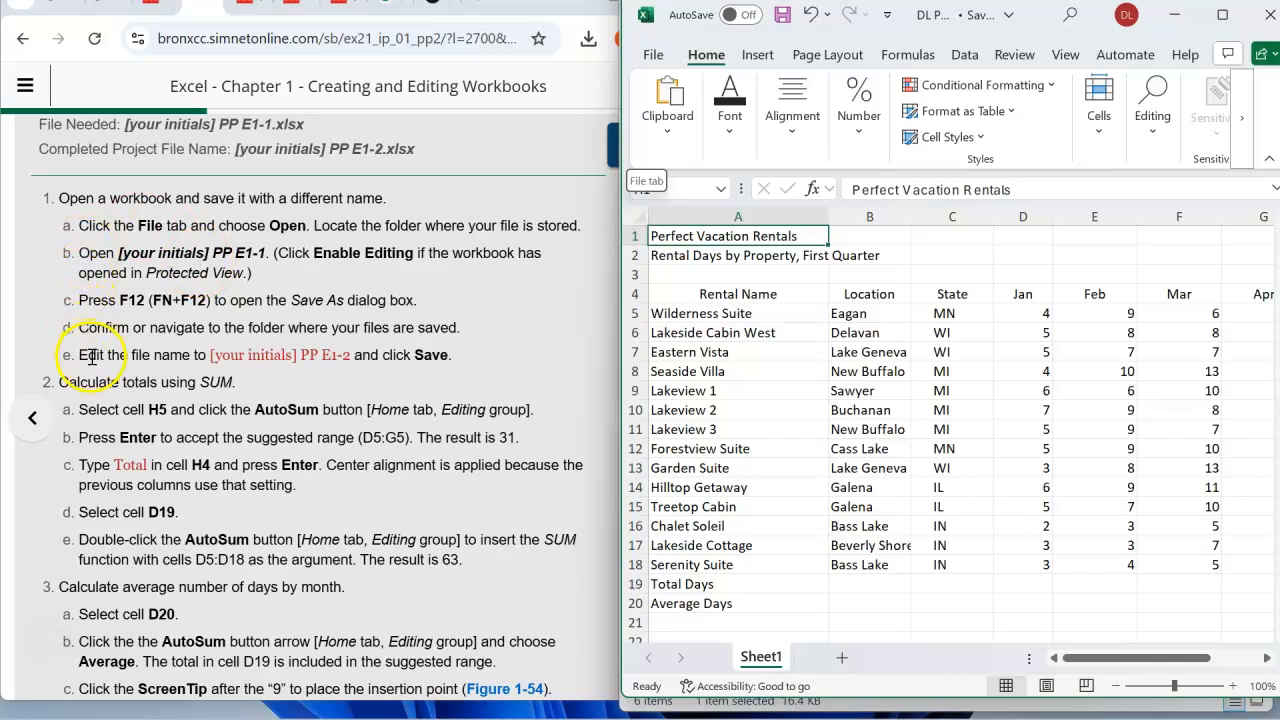
scroll(104, 364, "down", 2)
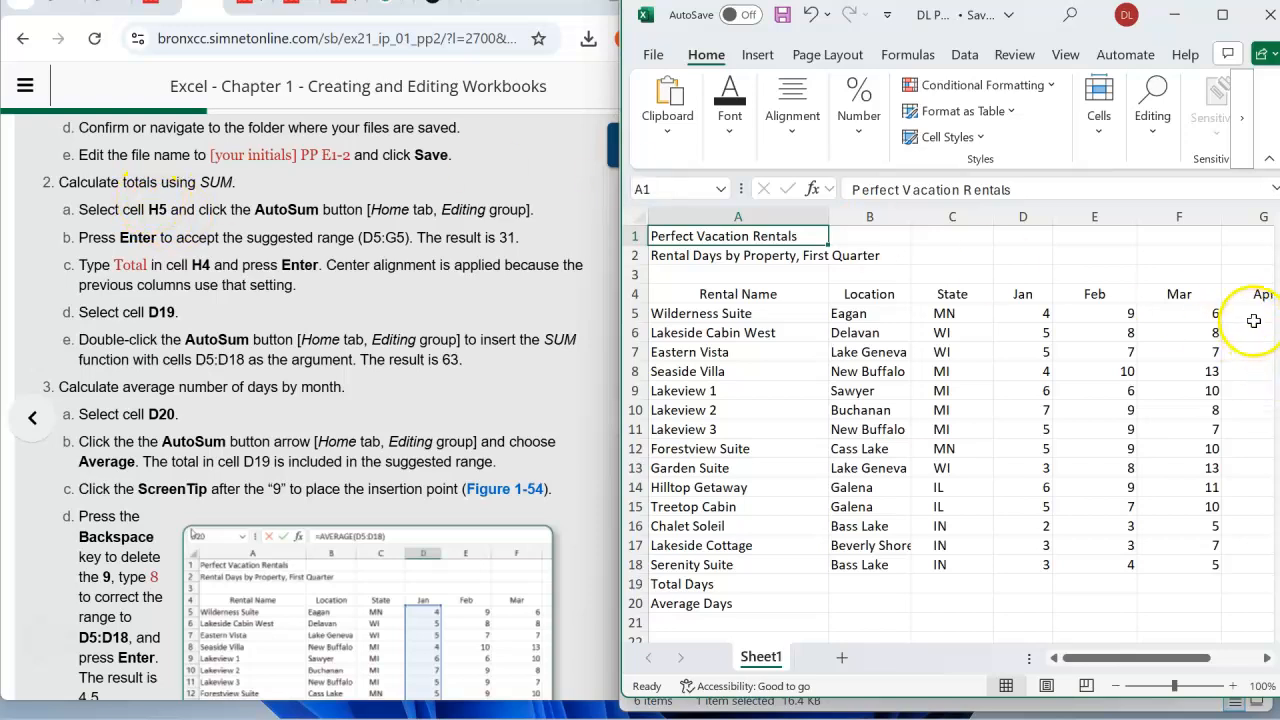
left_click_drag(1095, 662, 1135, 666)
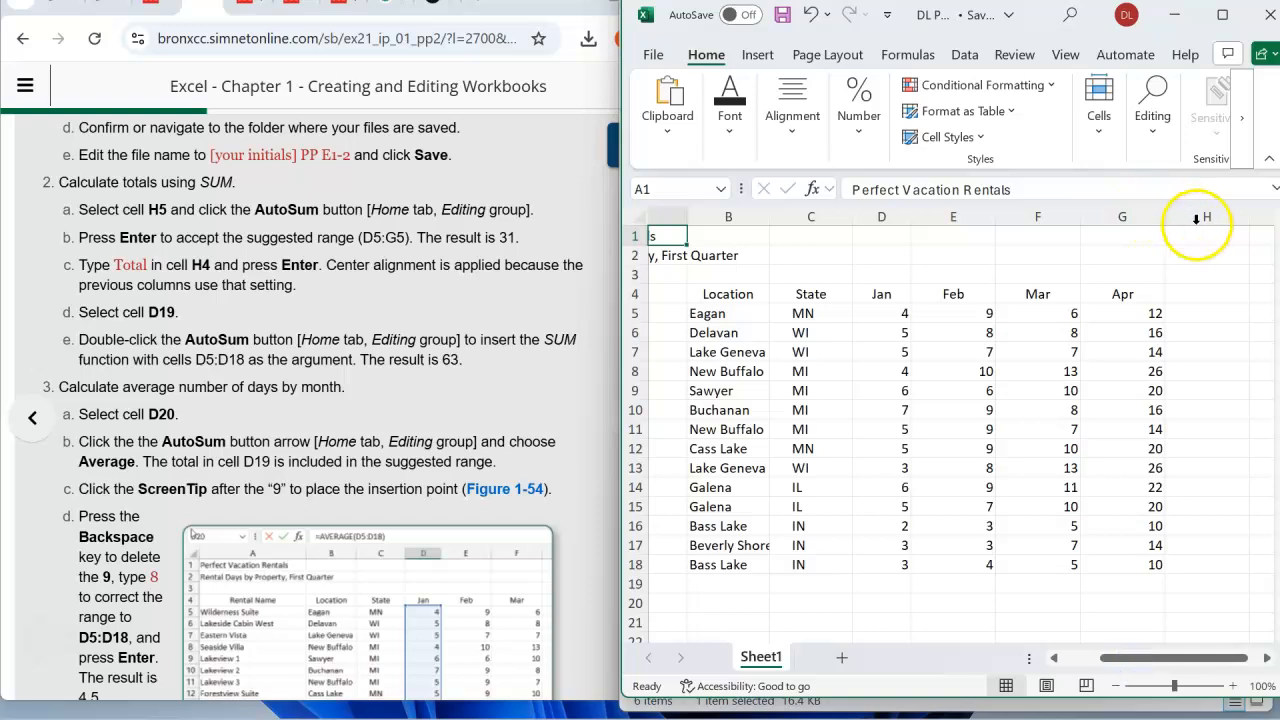
left_click(1194, 312)
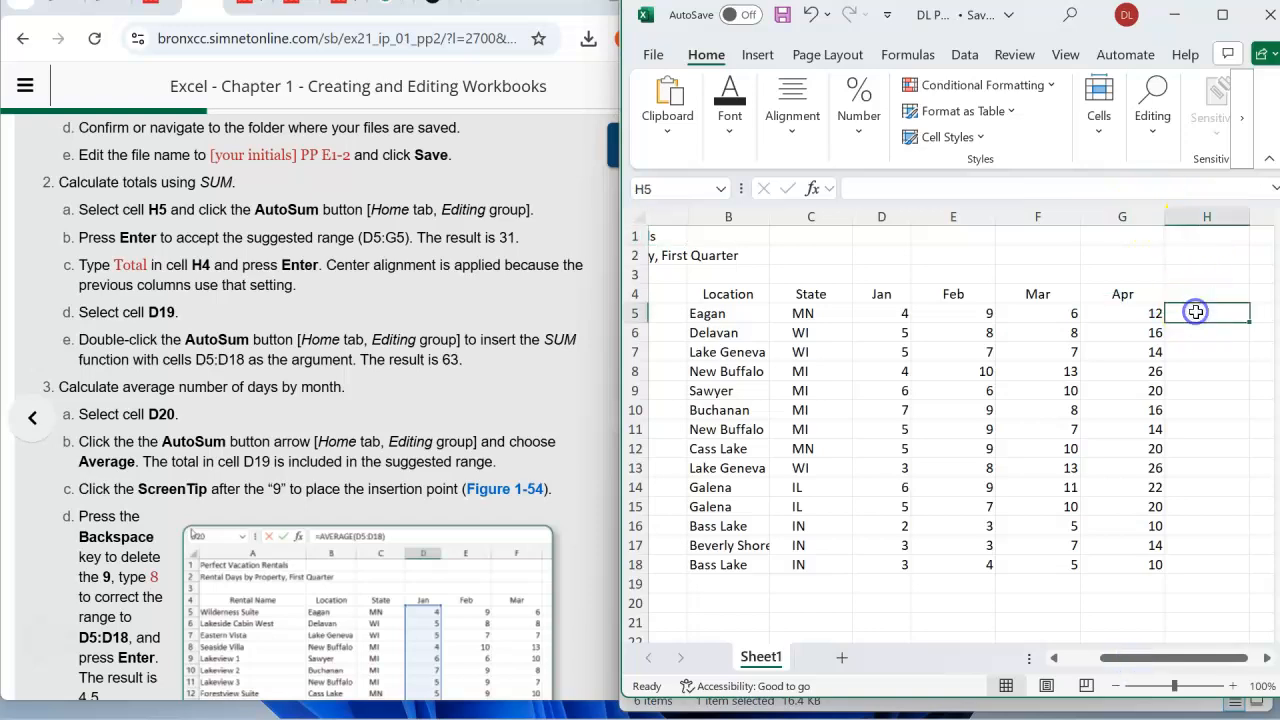
left_click(663, 188)
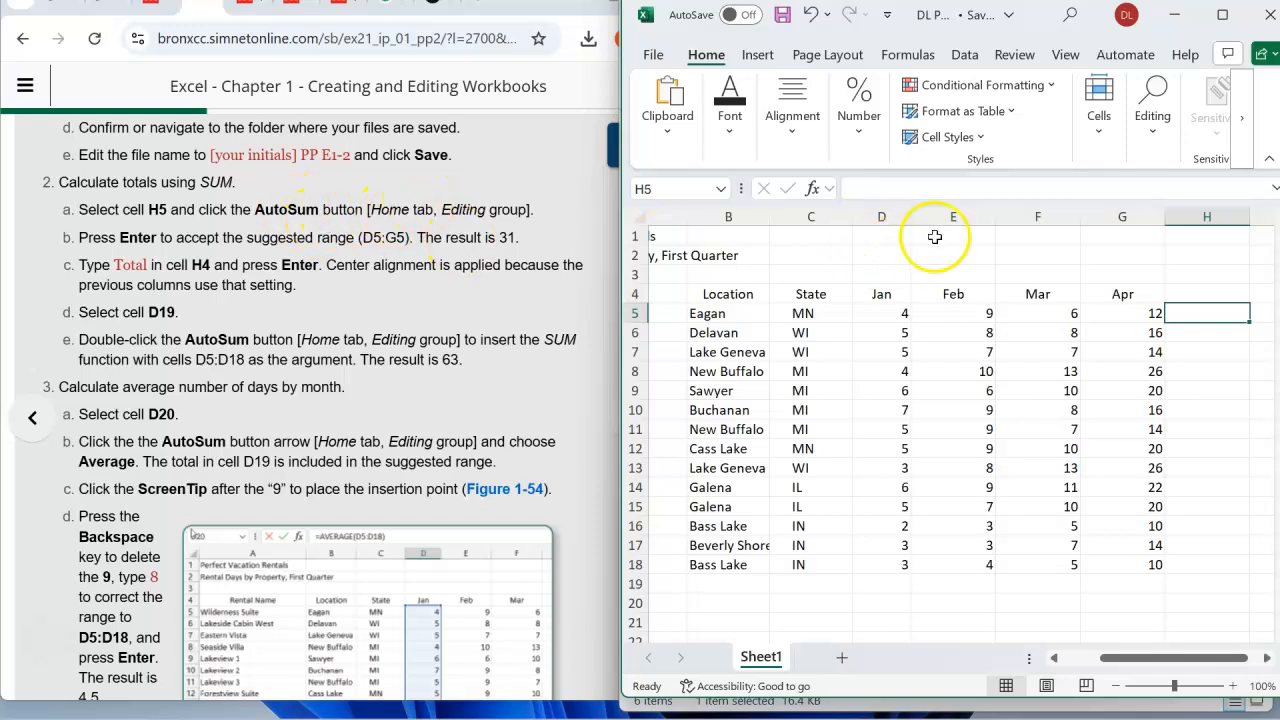
left_click(1153, 133)
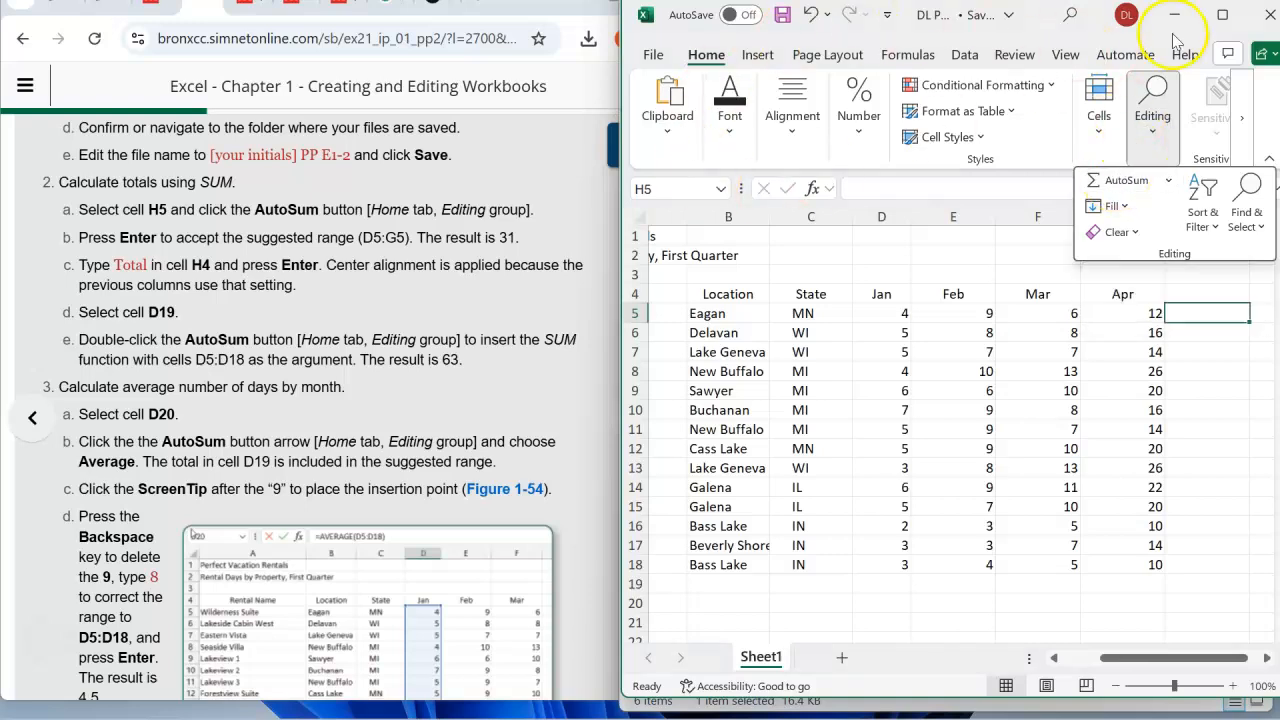
left_click(1223, 16)
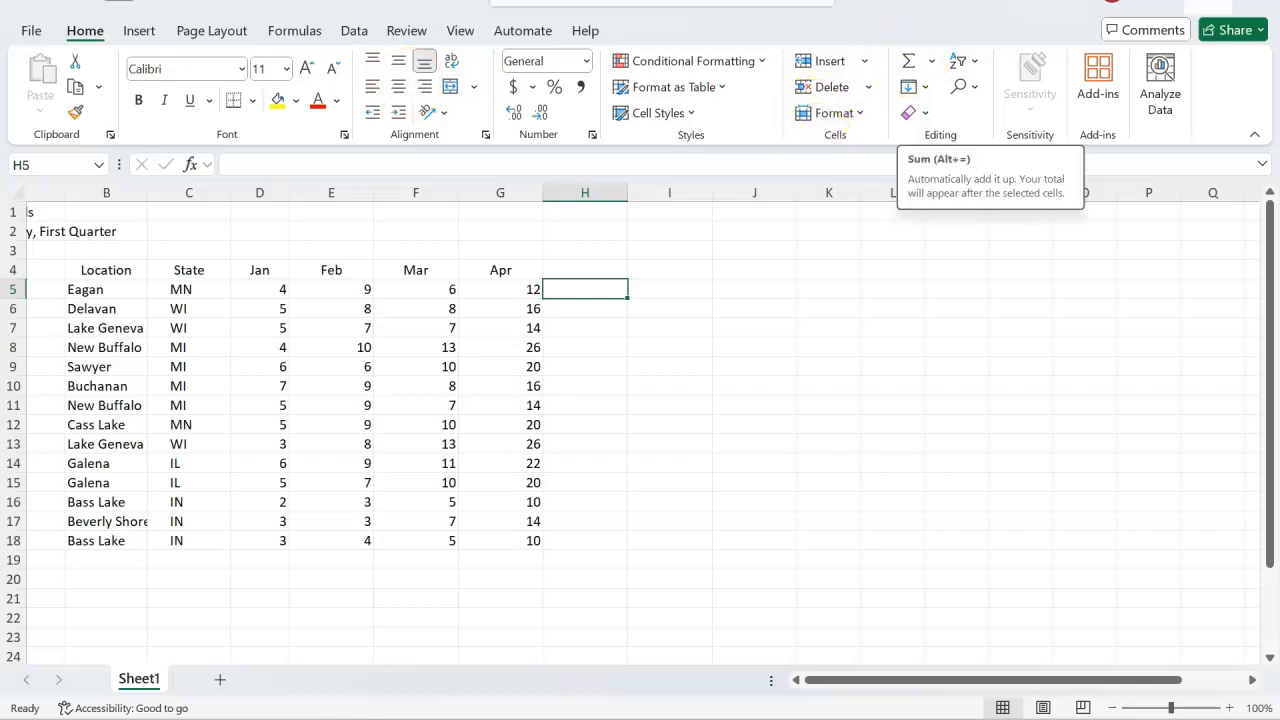
left_click(1207, 2)
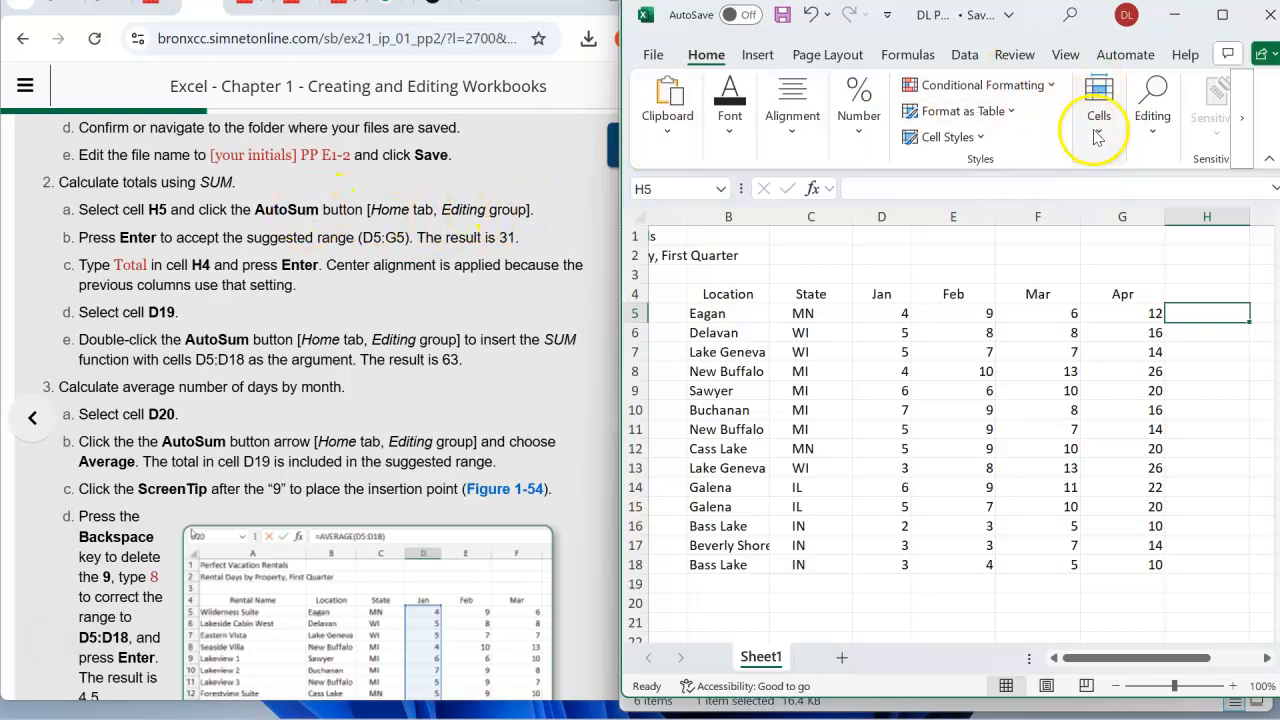
- Insert an AutoSum total in cell H5 using the suggested range D5:G5
left_click(1153, 133)
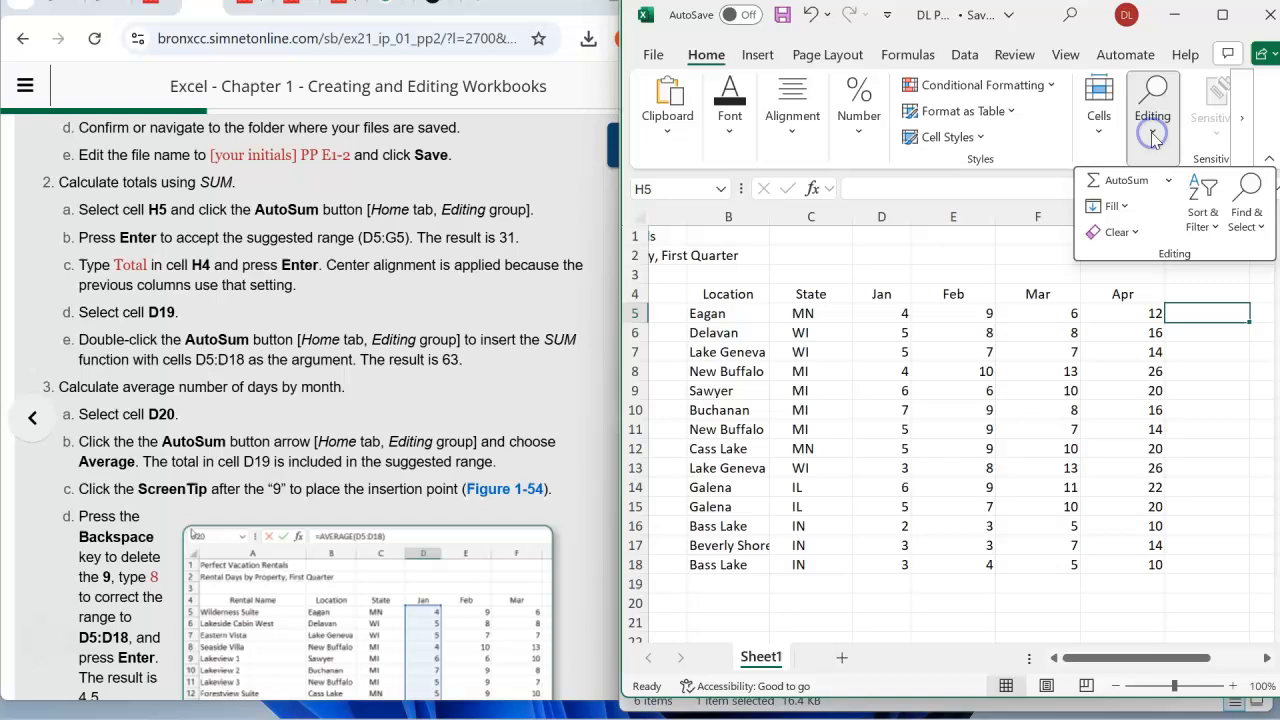
left_click(1111, 180)
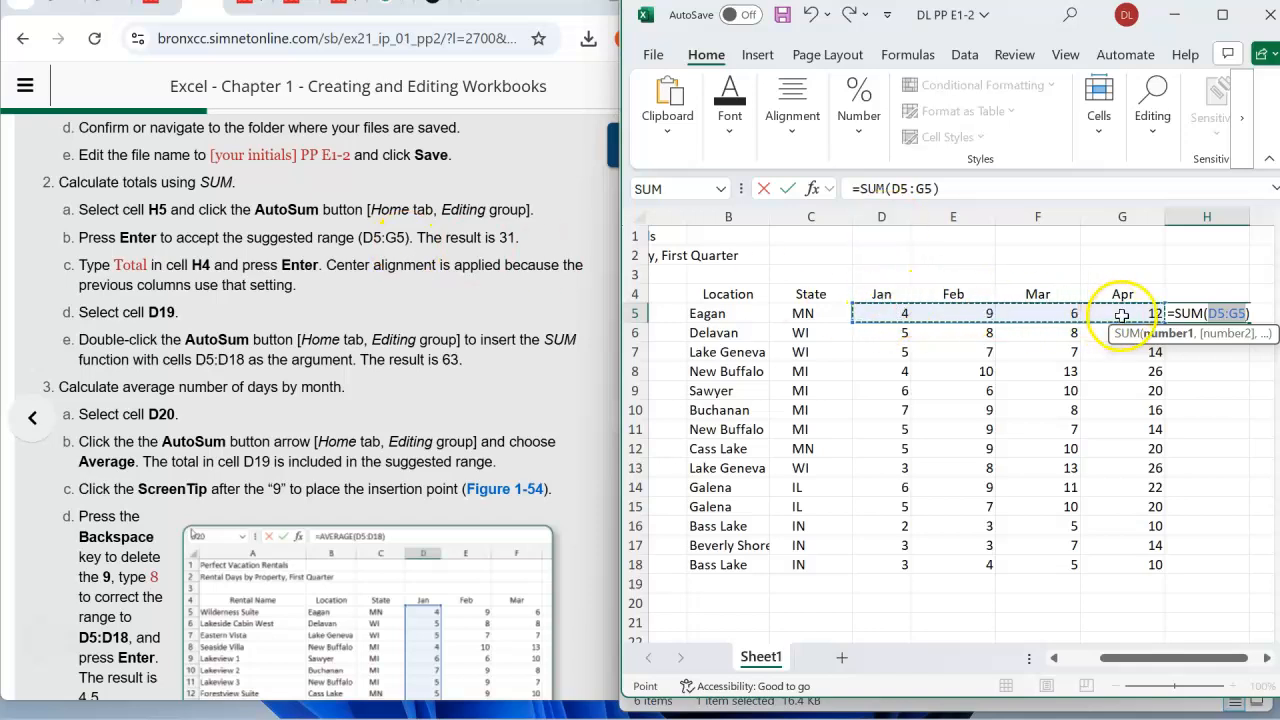
key("Return")
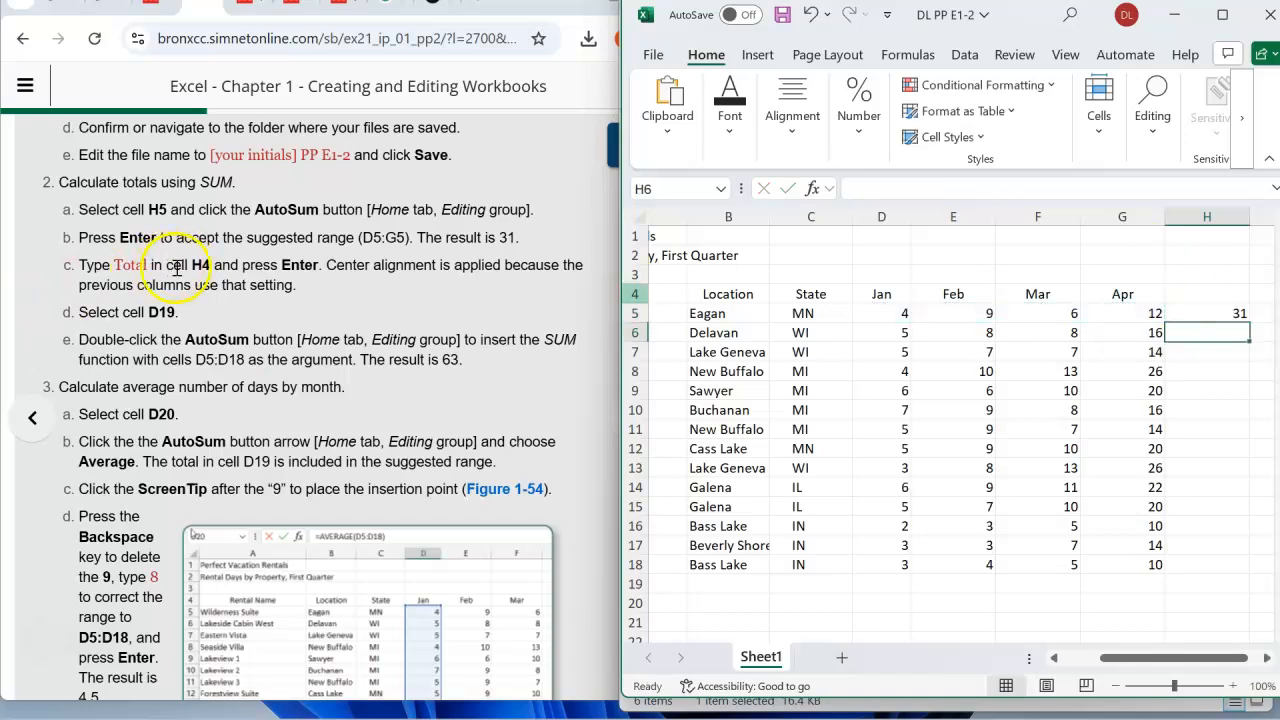
- Enter the column heading Total in cell H4, beside the Apr heading
left_click(660, 188)
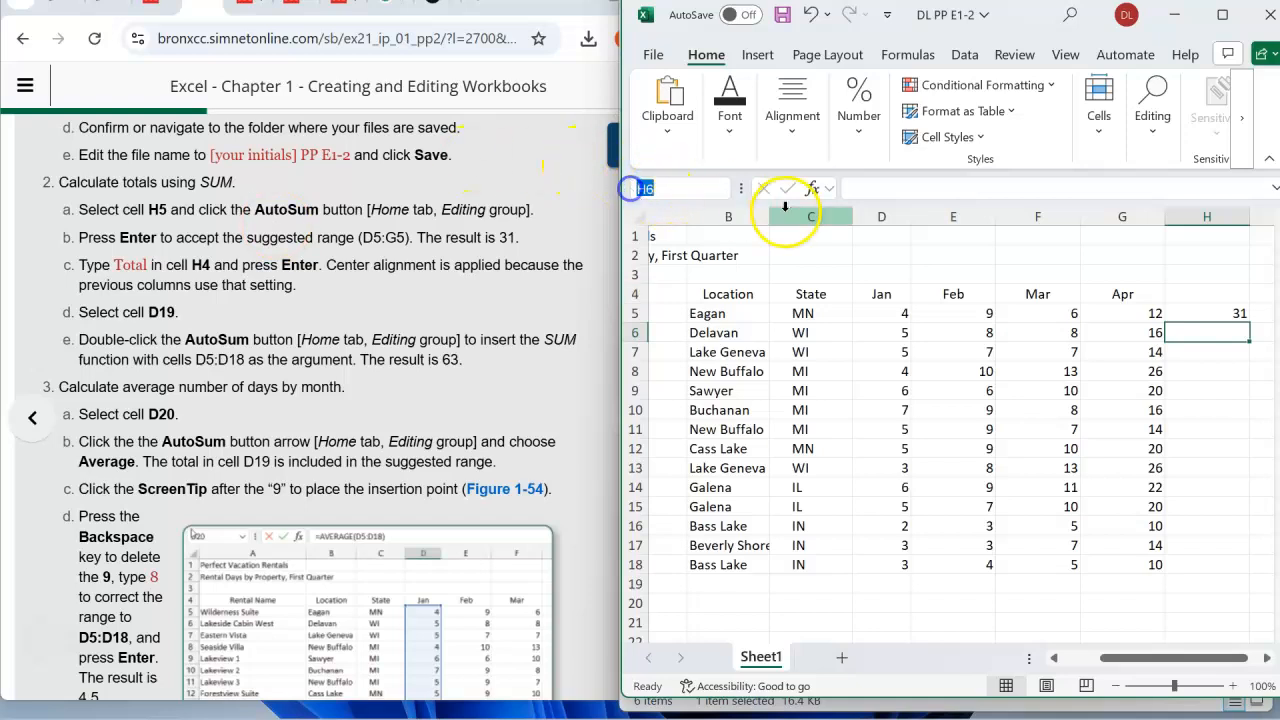
type("h4")
key("Return")
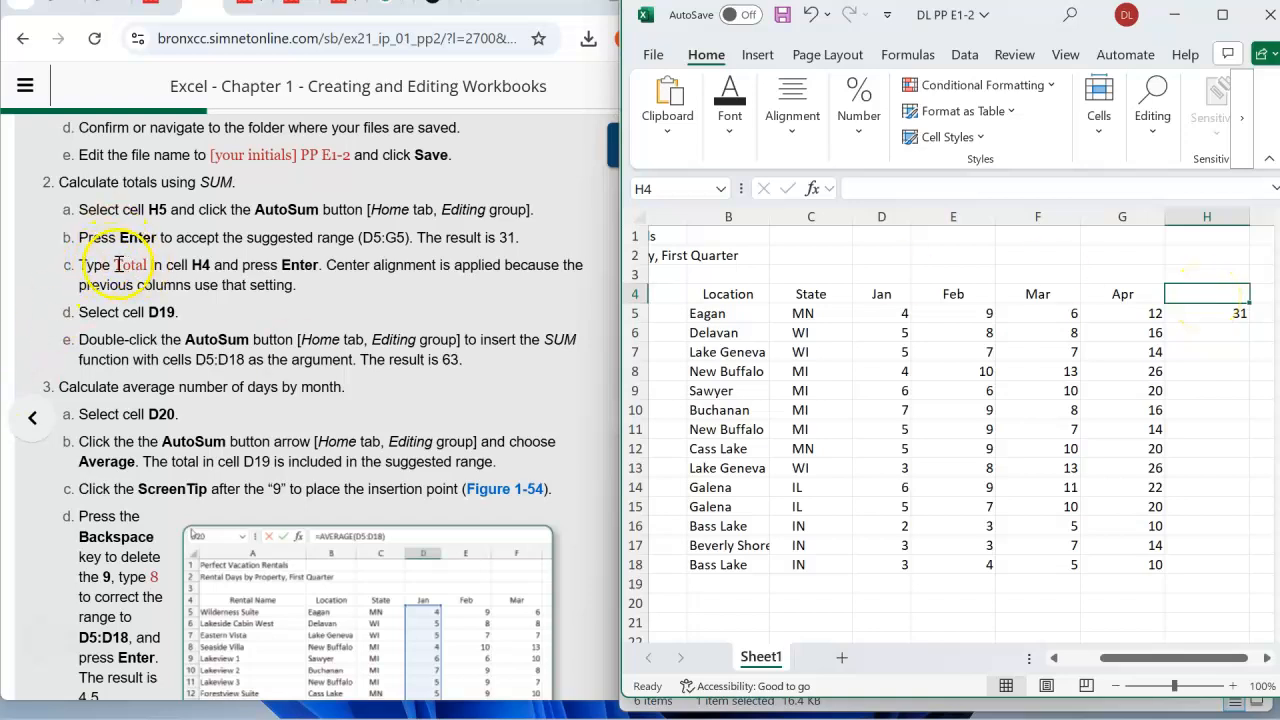
left_click_drag(80, 268, 149, 266)
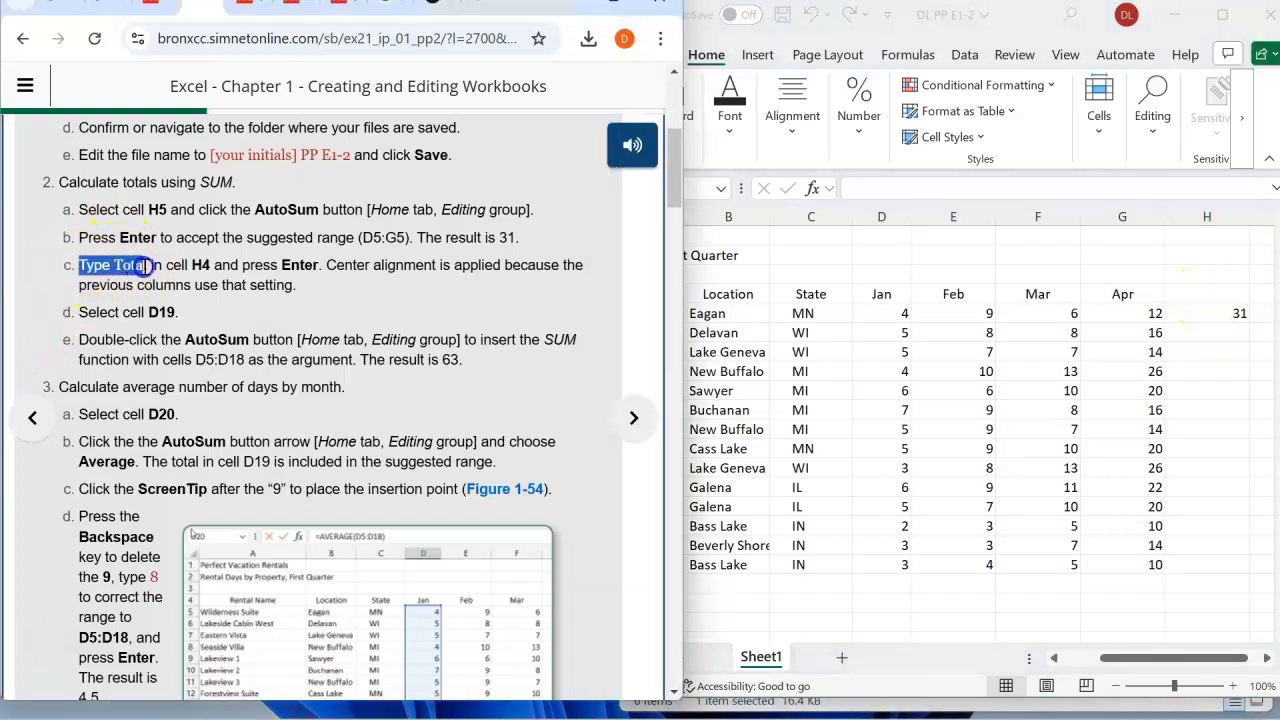
left_click(201, 264)
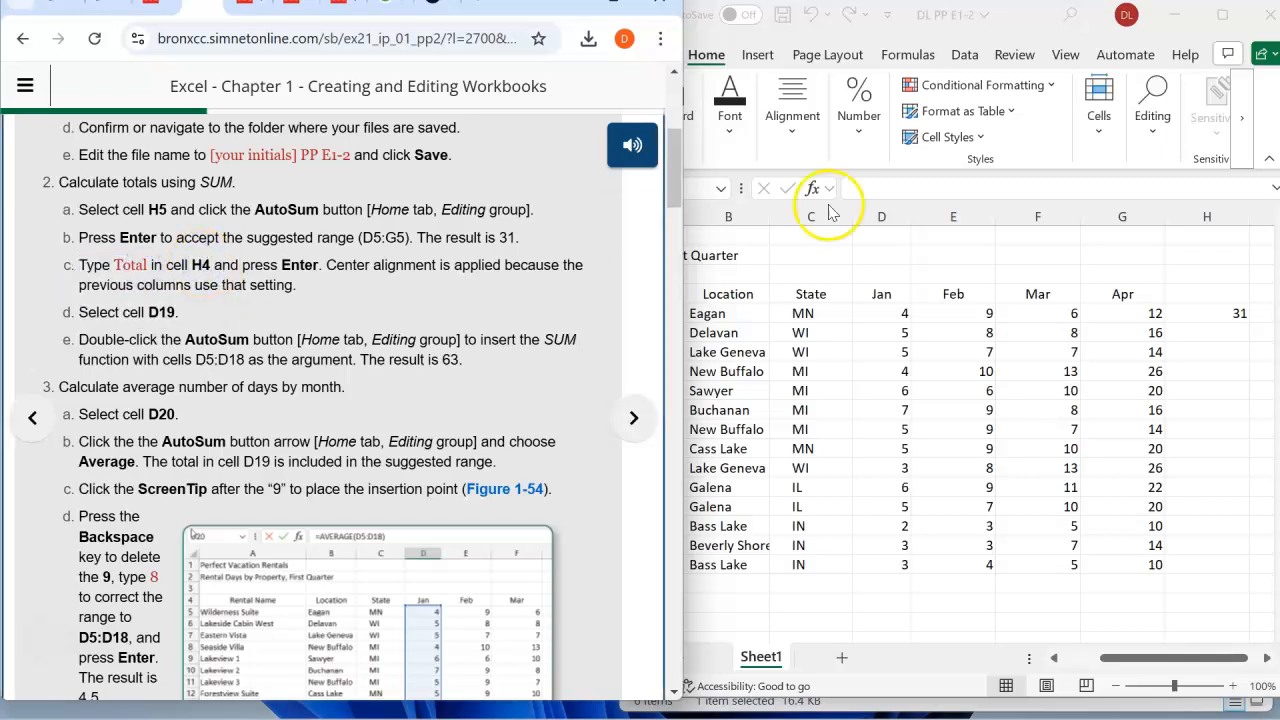
left_click(1211, 296)
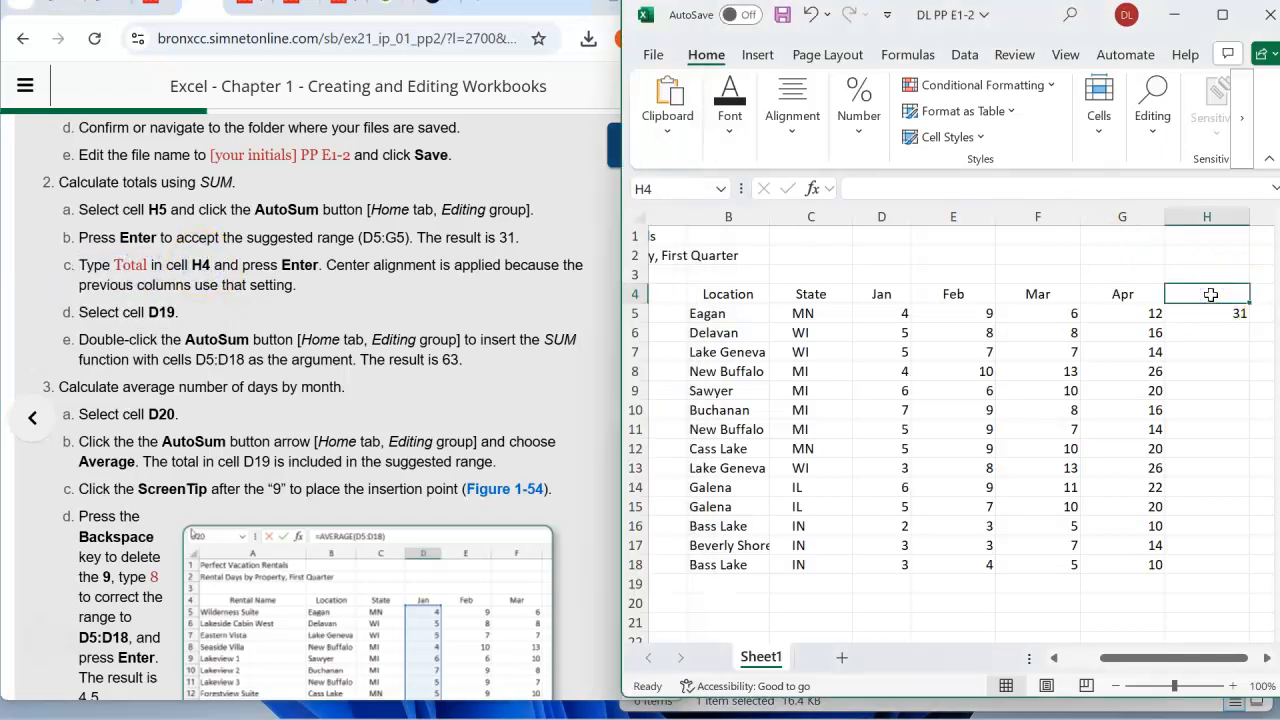
type("Total")
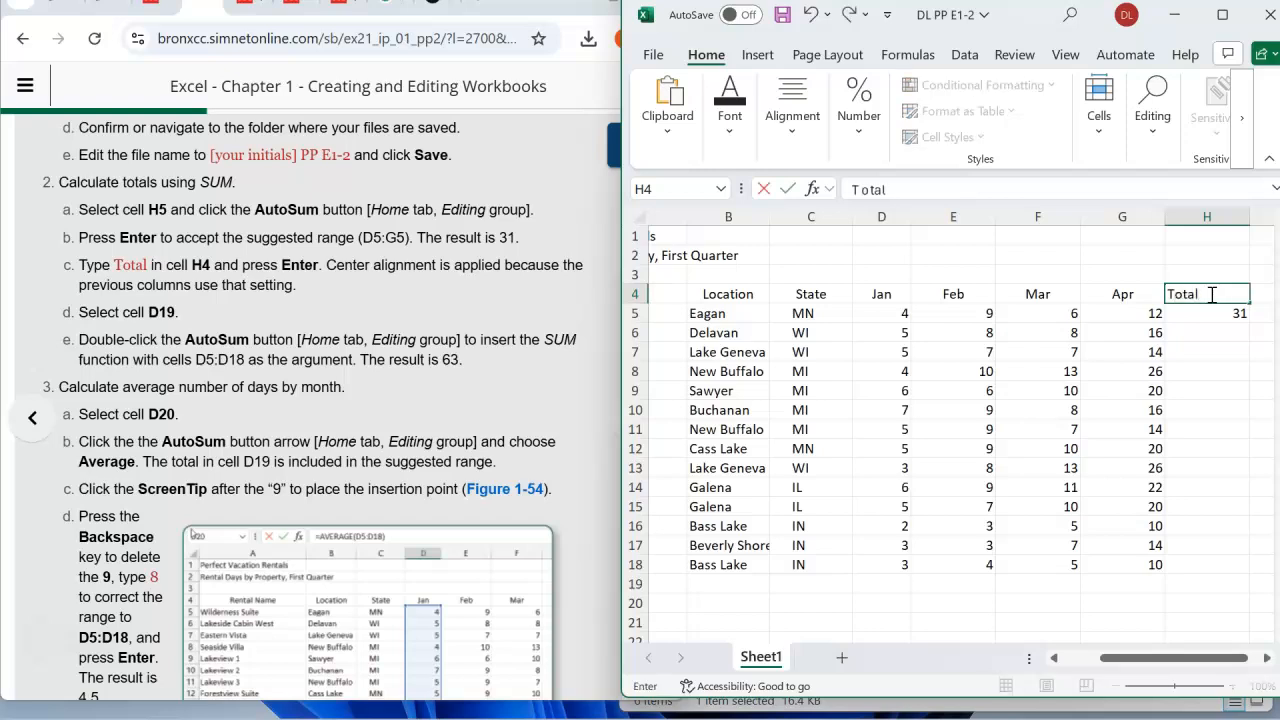
key("Return")
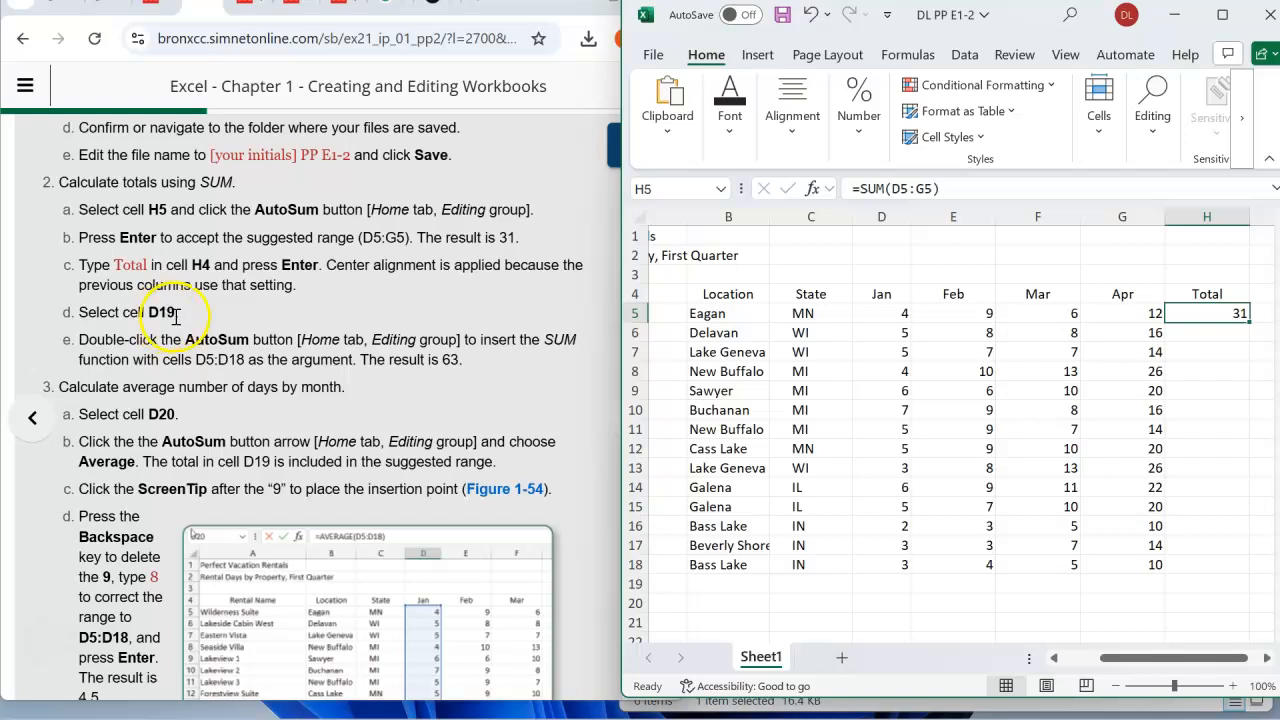
- Insert an AutoSum total for January in cell D19 using the suggested range D5:D18
left_click(661, 192)
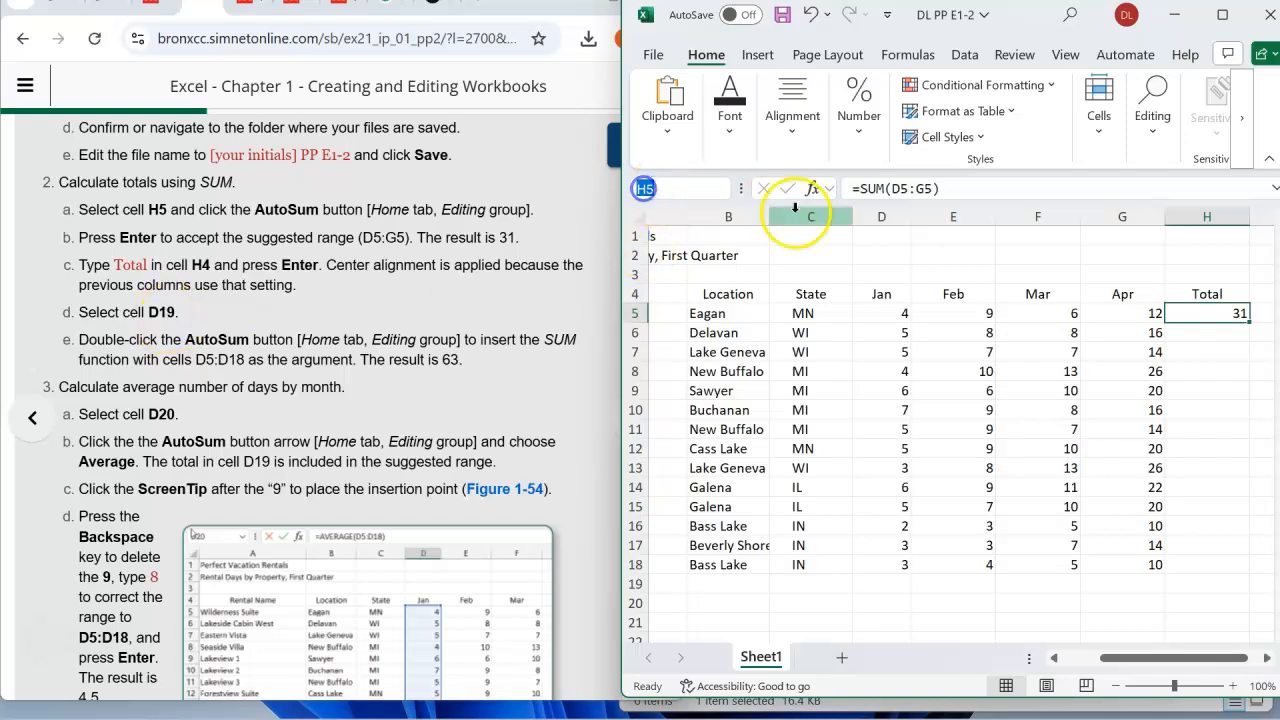
type("d19")
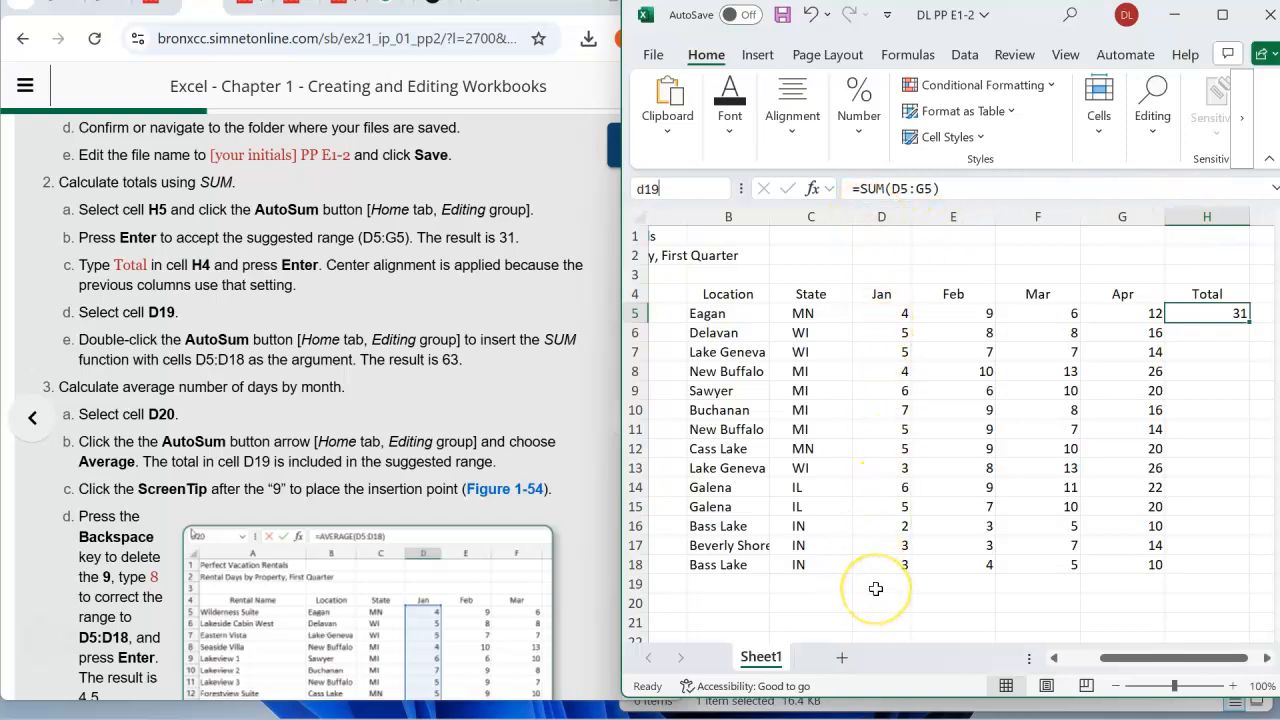
left_click(672, 189)
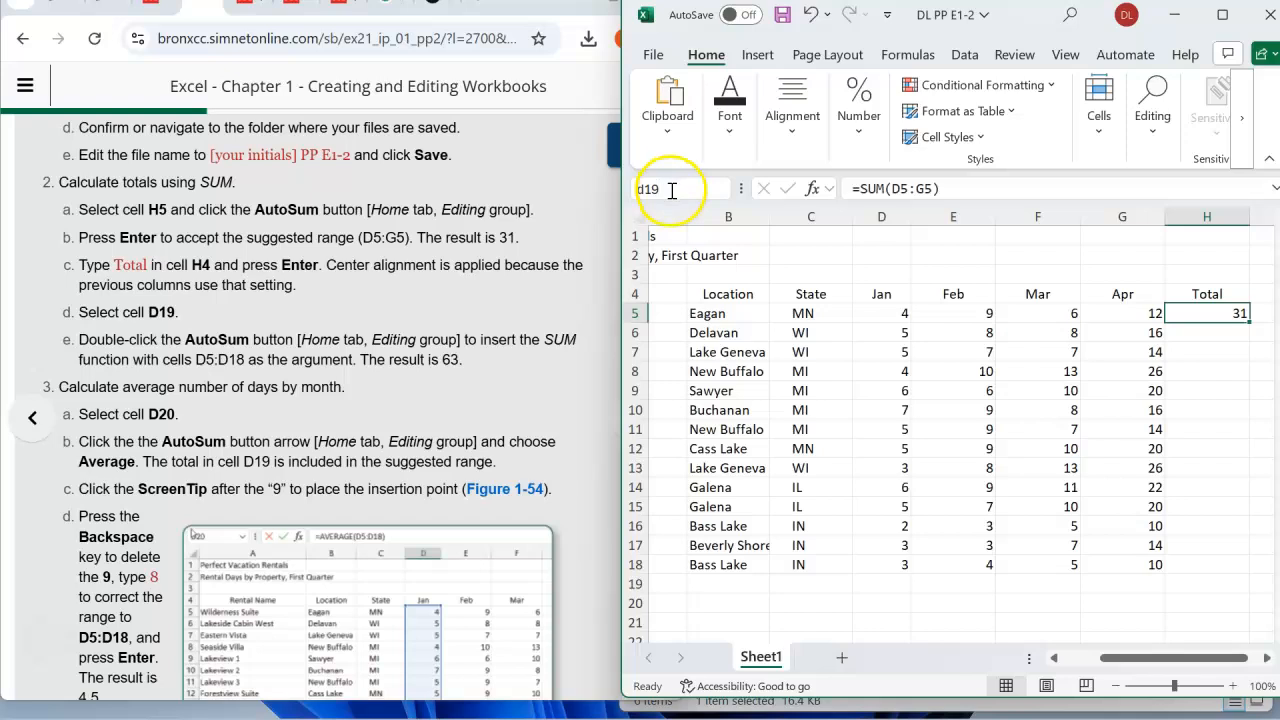
key("Return")
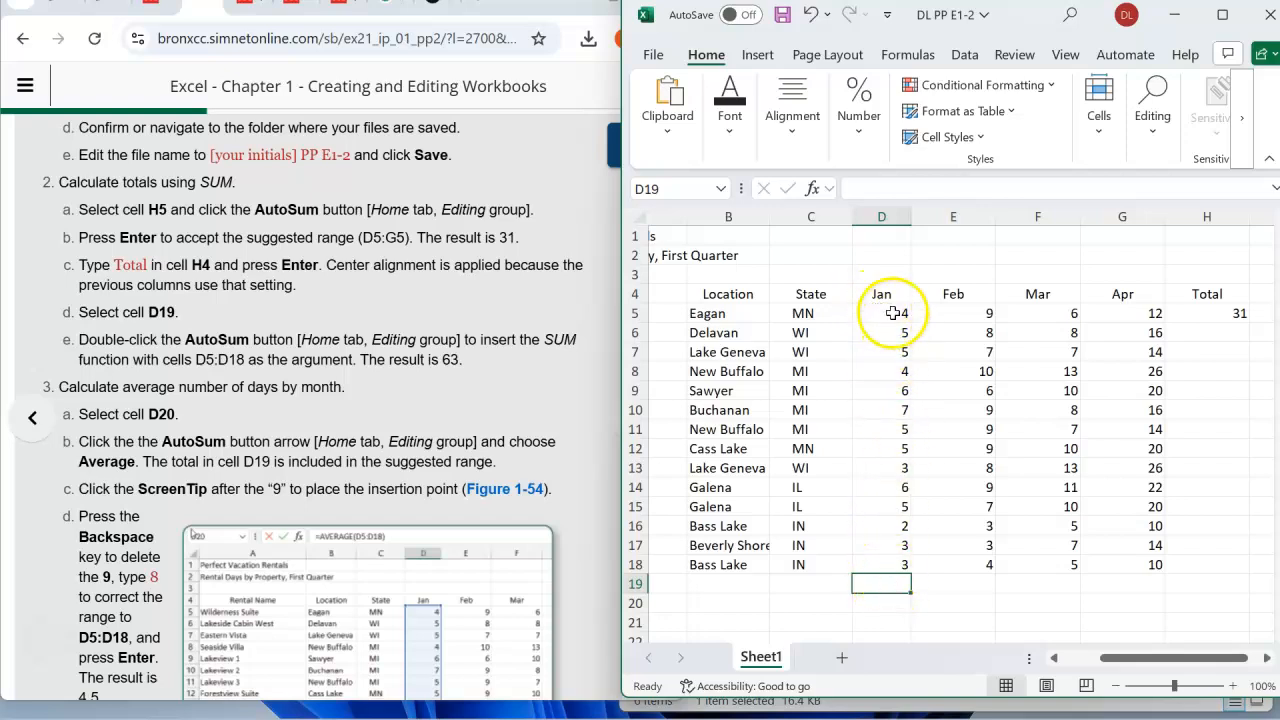
left_click(1155, 120)
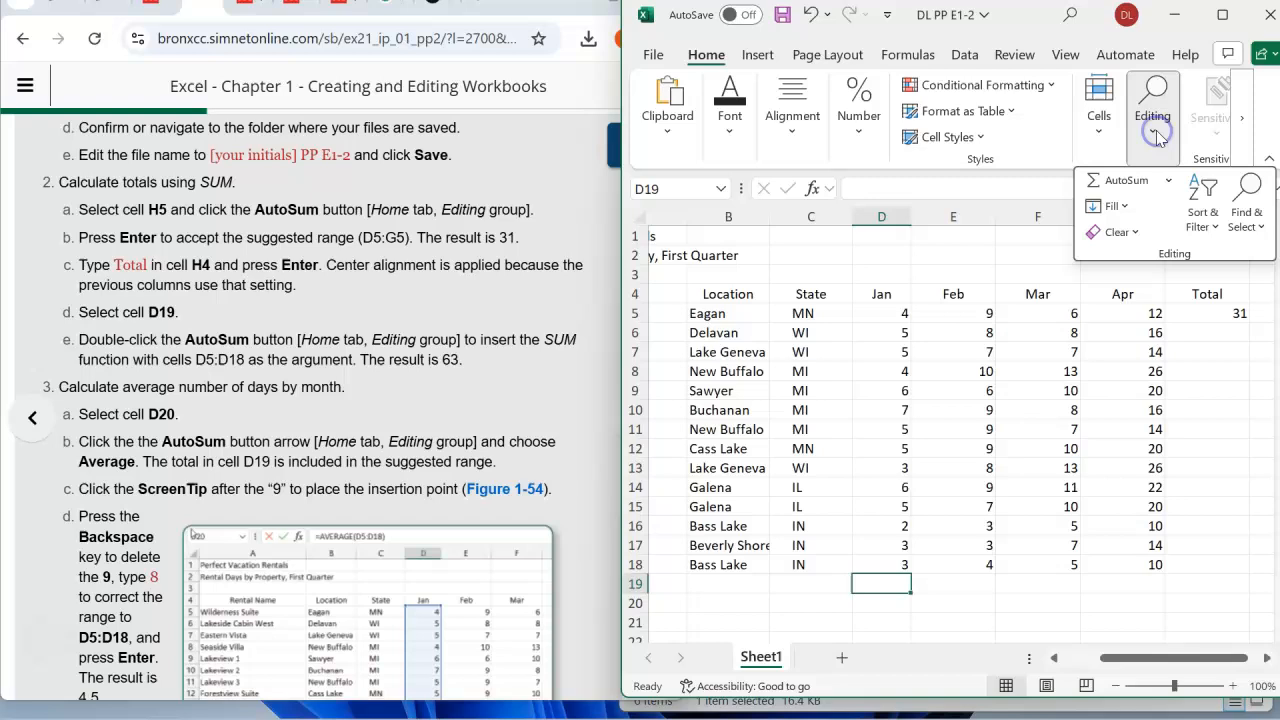
left_click(1117, 186)
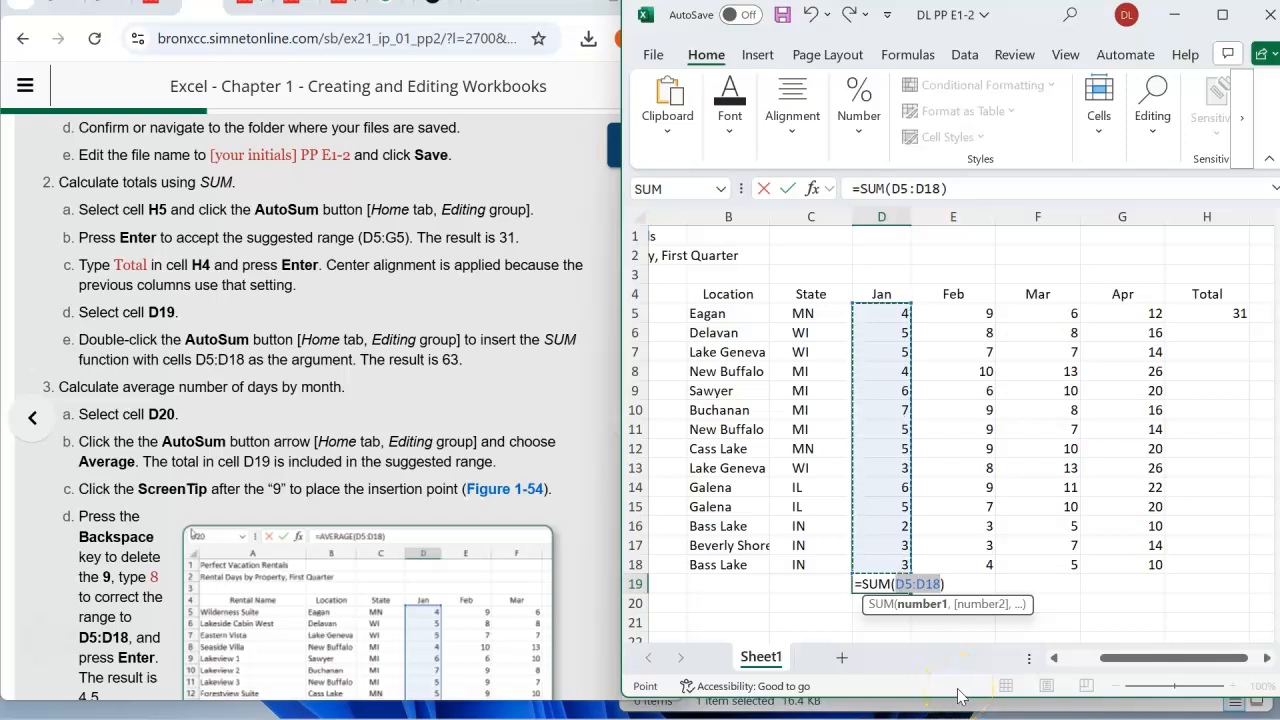
key("Return")
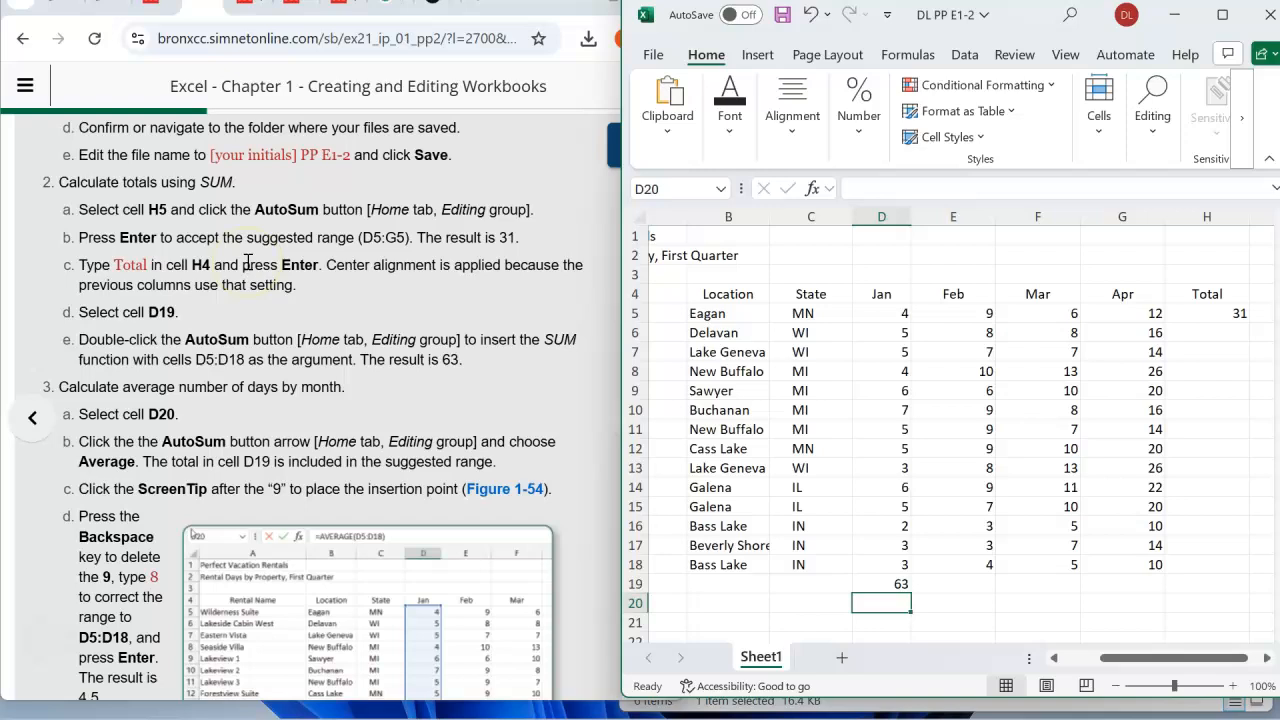
- Try to change an AutoSum of D19 in cell D20 into an Average, and clear the cell
scroll(247, 262, "down", 3)
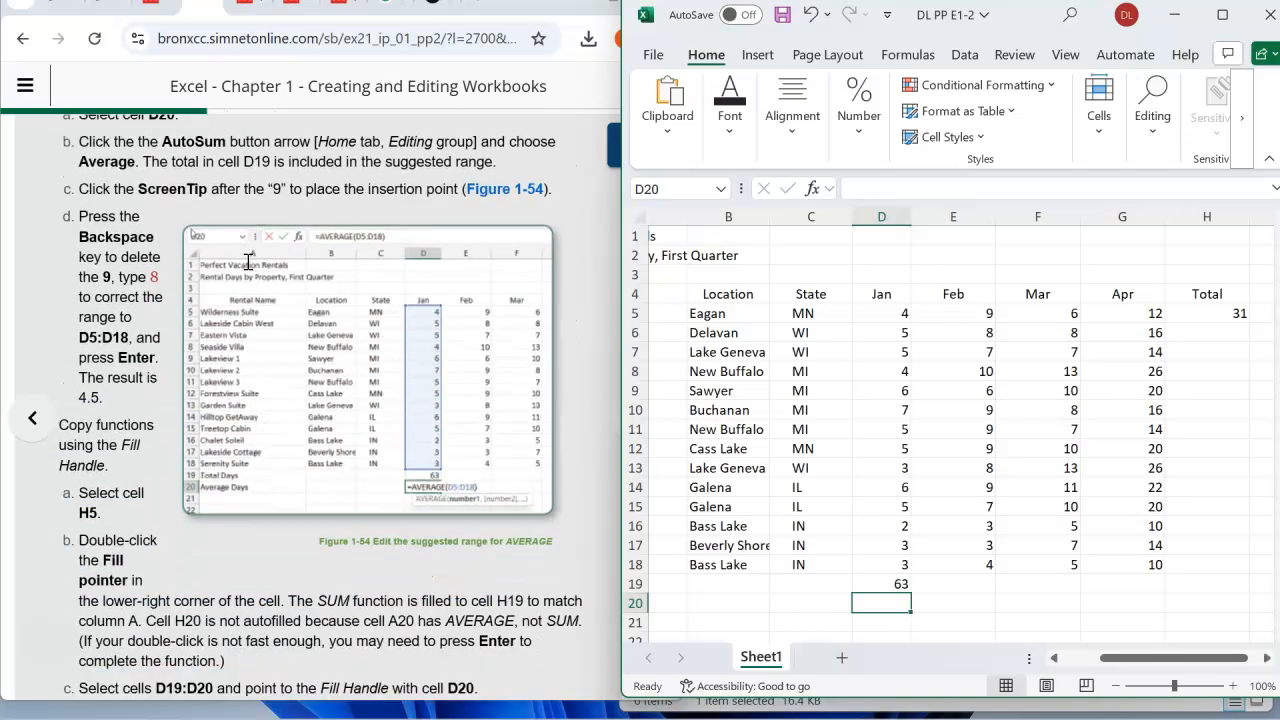
scroll(247, 262, "up", 1)
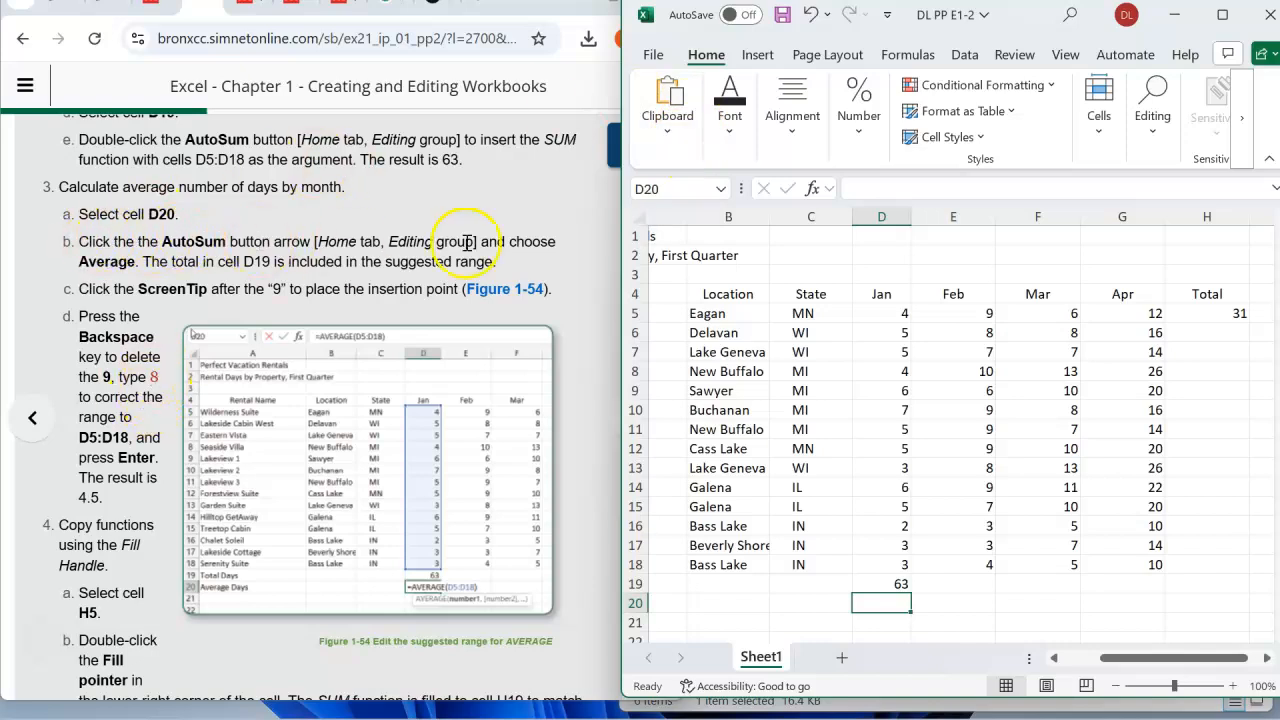
left_click(1152, 118)
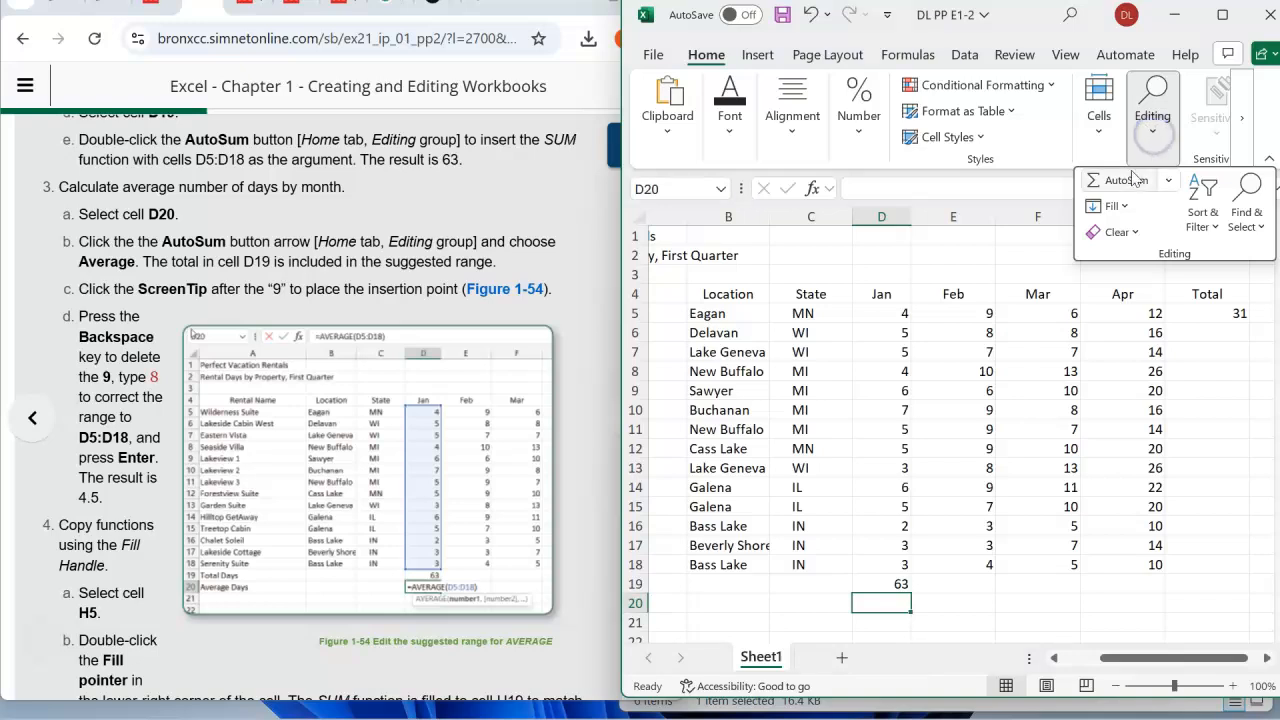
left_click(1128, 179)
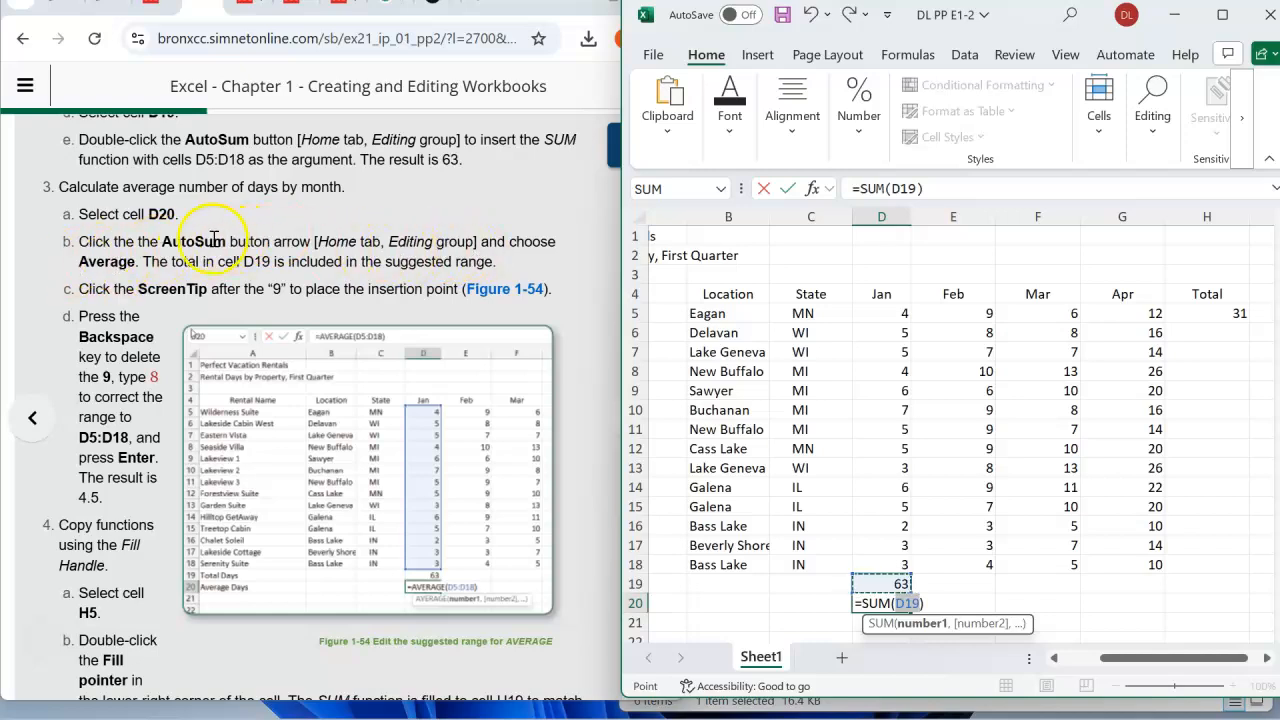
left_click(1152, 135)
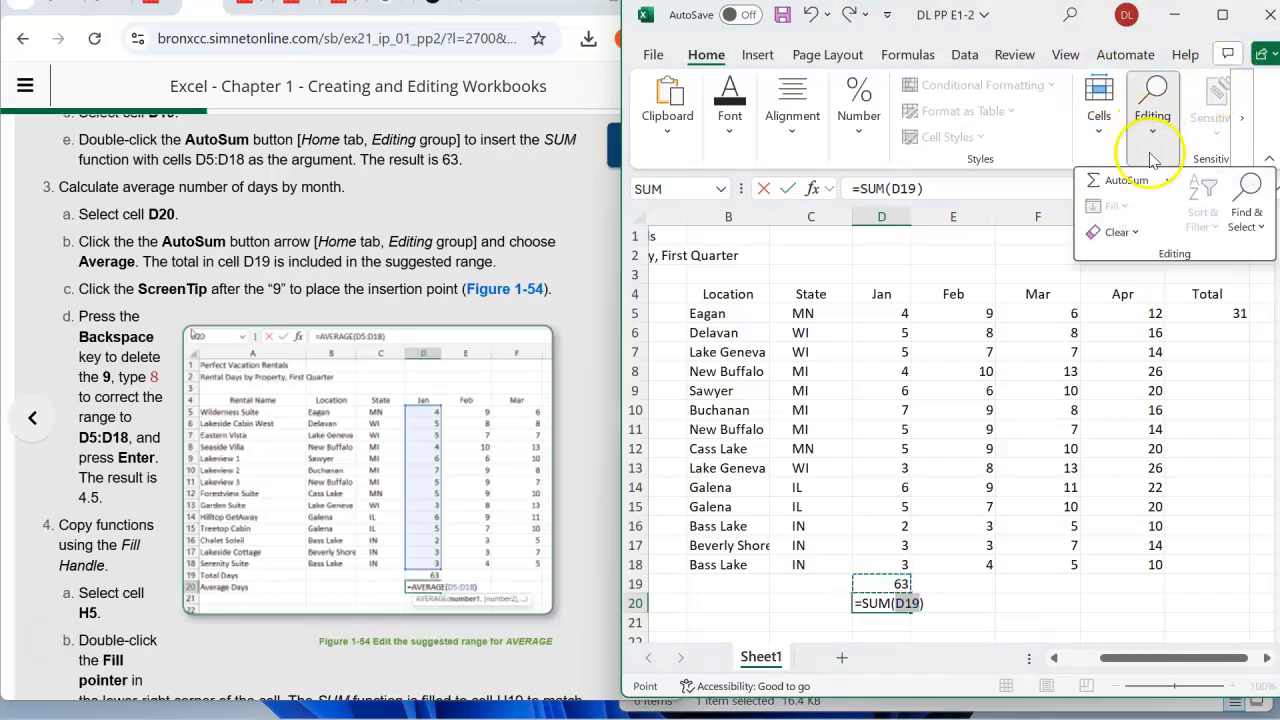
left_click(1168, 180)
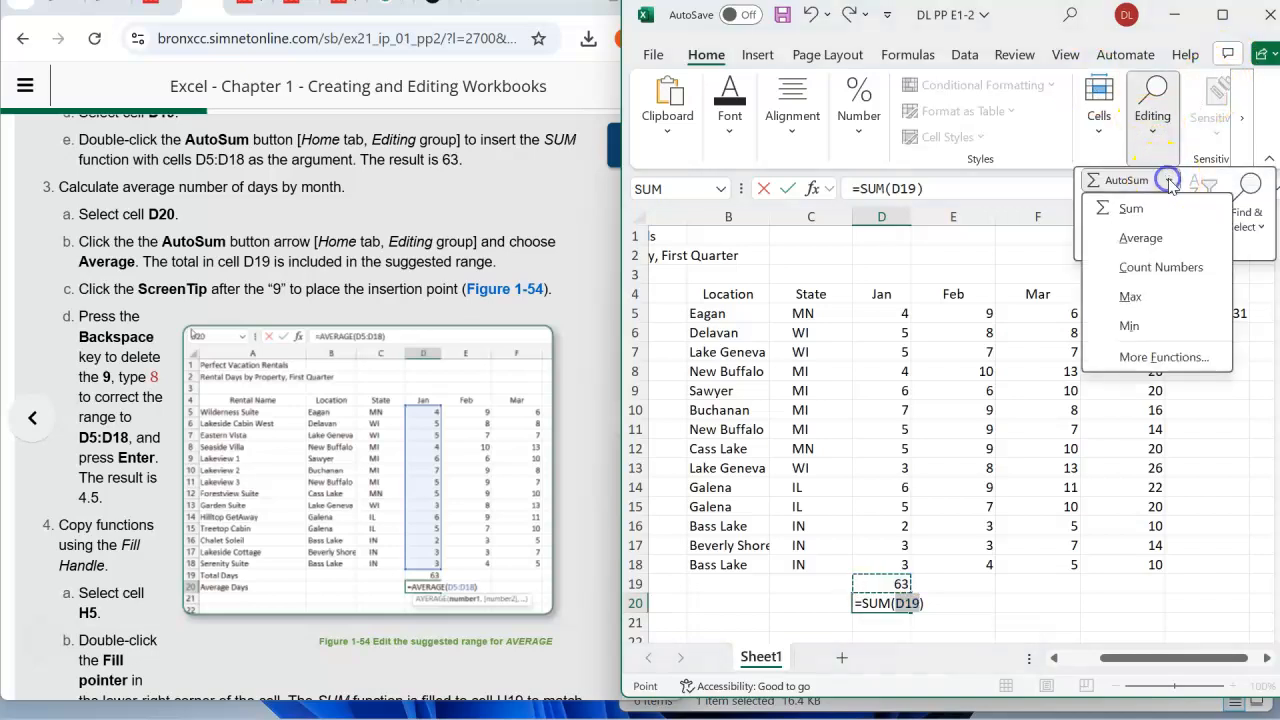
left_click(1131, 215)
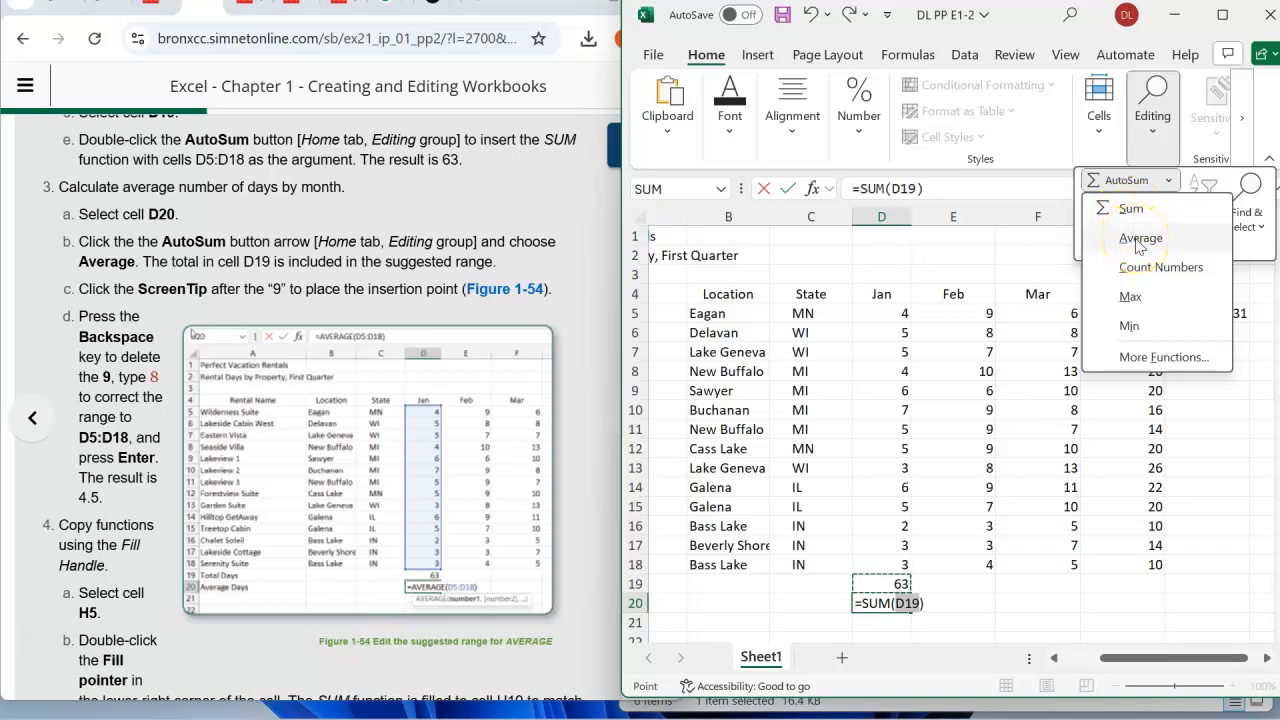
left_click(1138, 242)
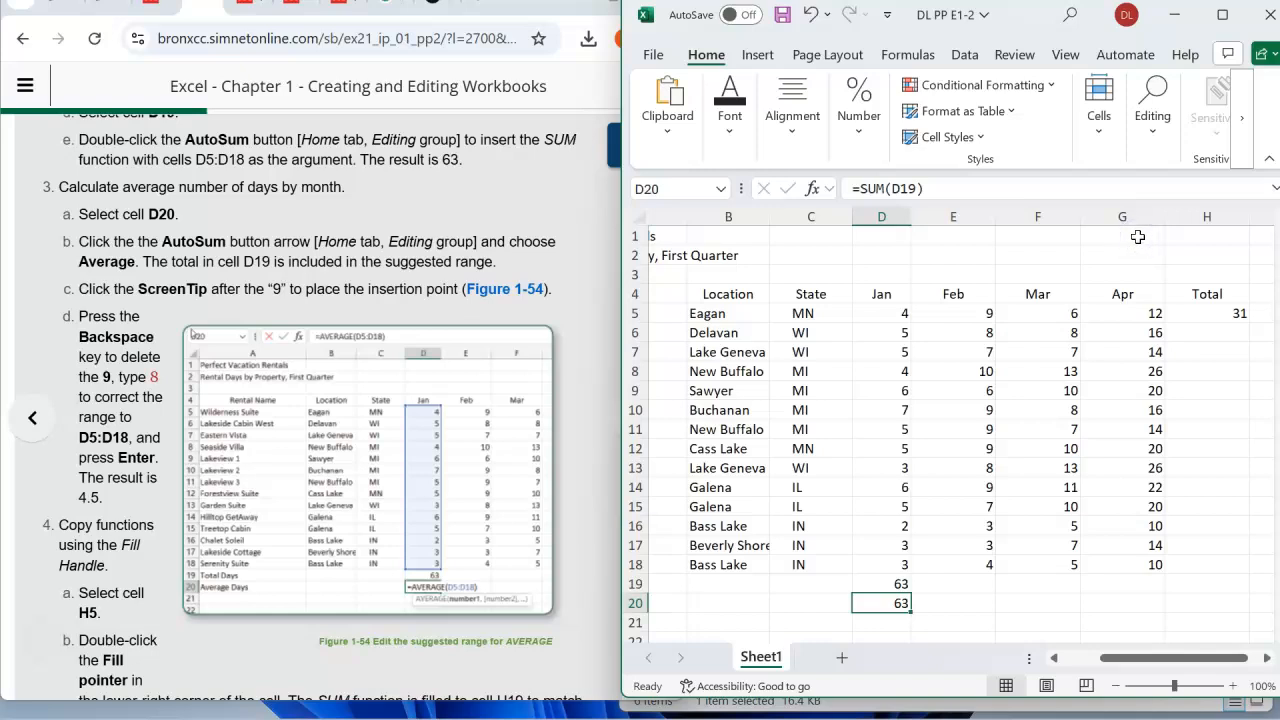
left_click(494, 241)
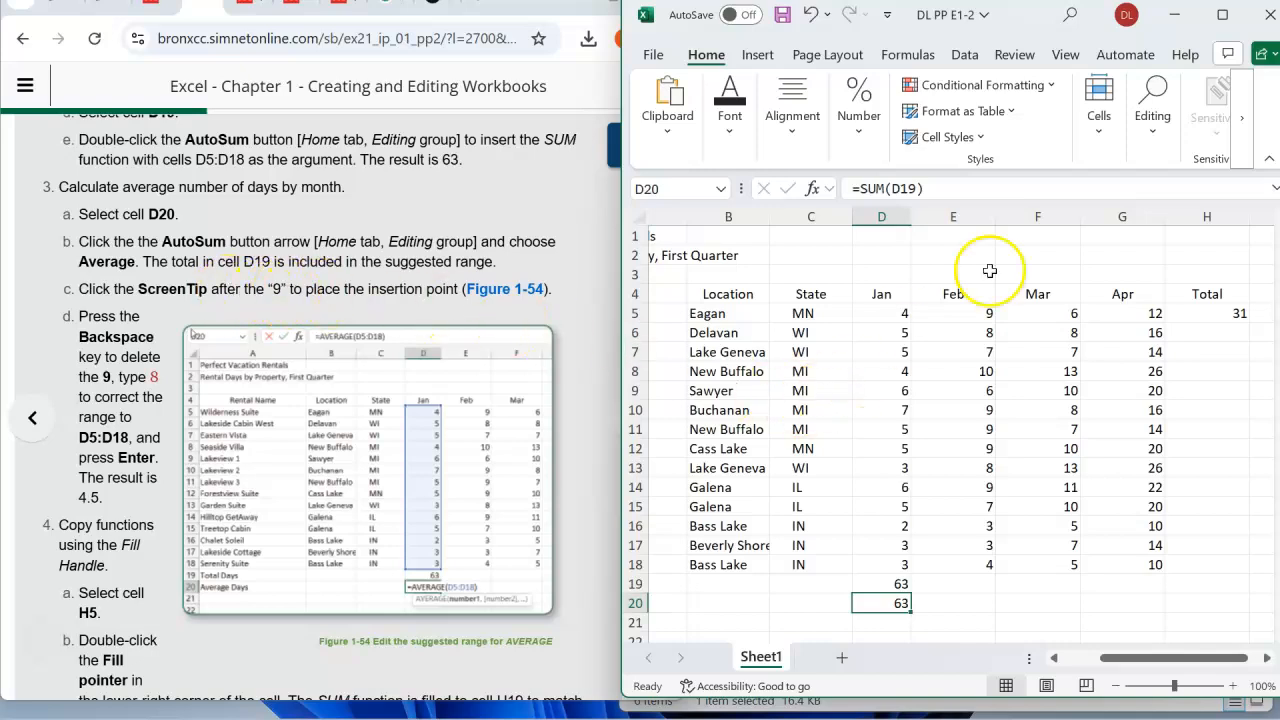
left_click(892, 606)
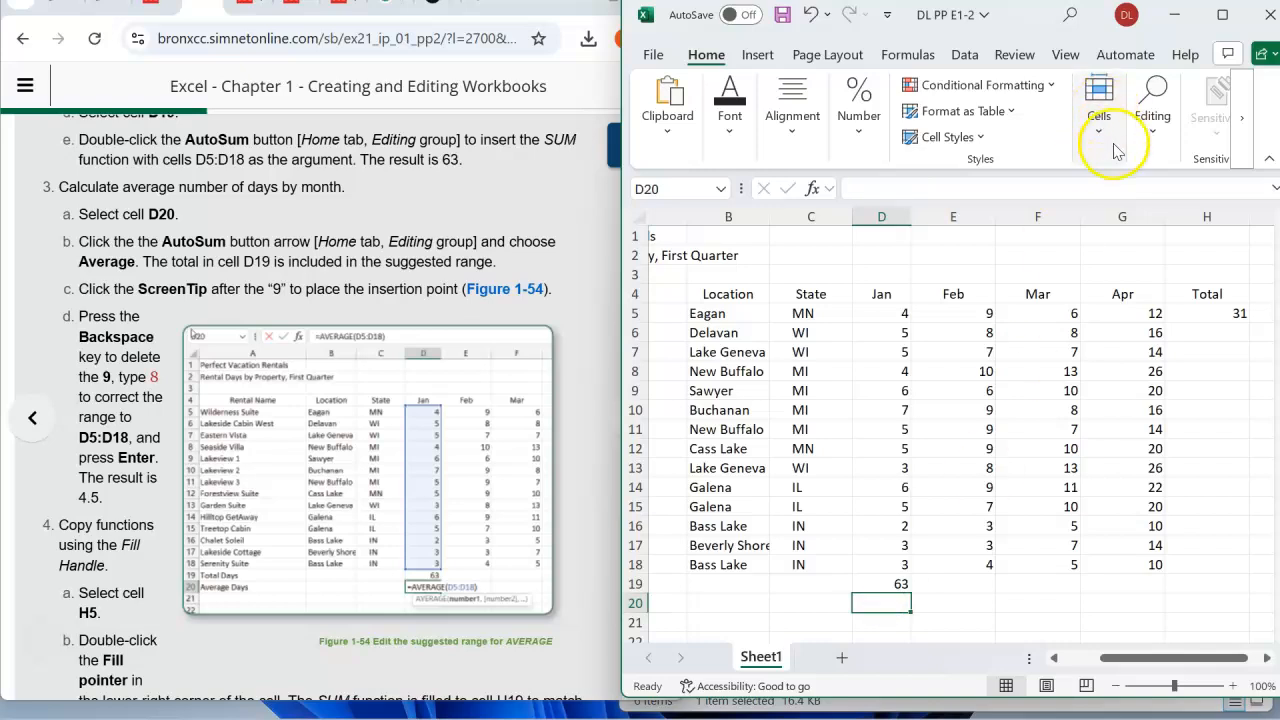
- Insert the Average function in cell D20 using the suggested range D5:D19
left_click(1152, 138)
left_click(1168, 180)
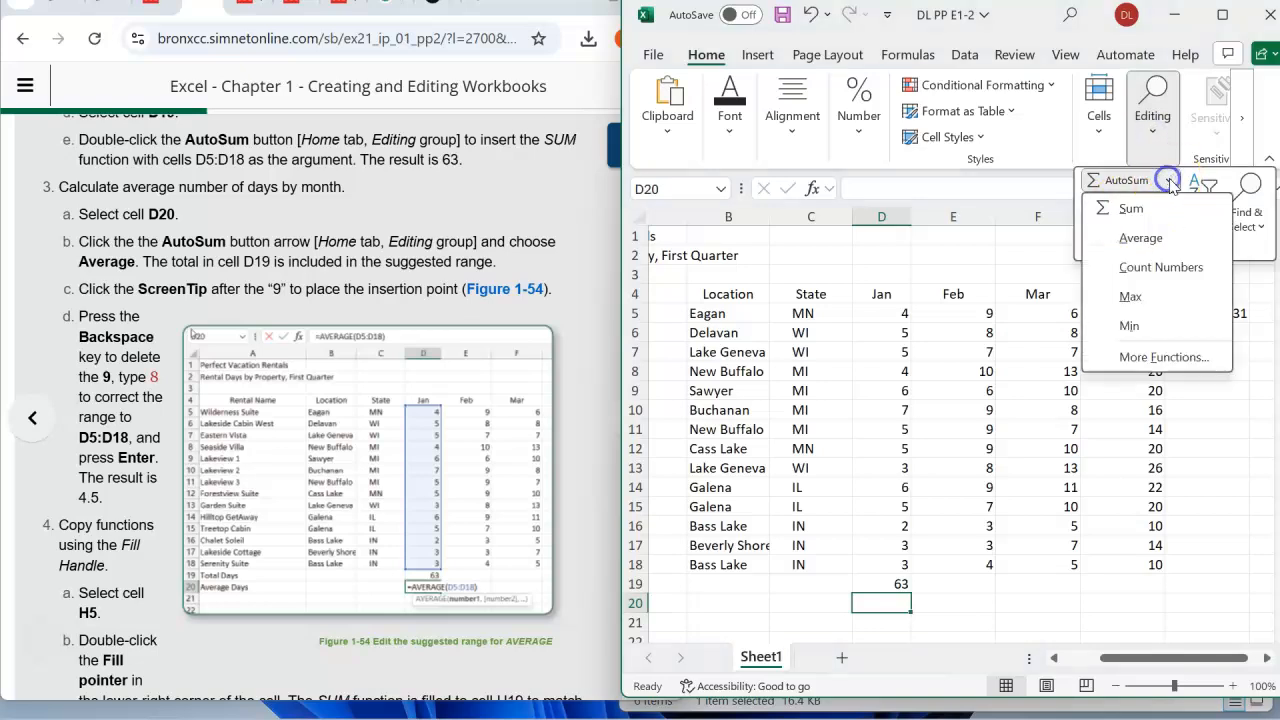
left_click(1142, 238)
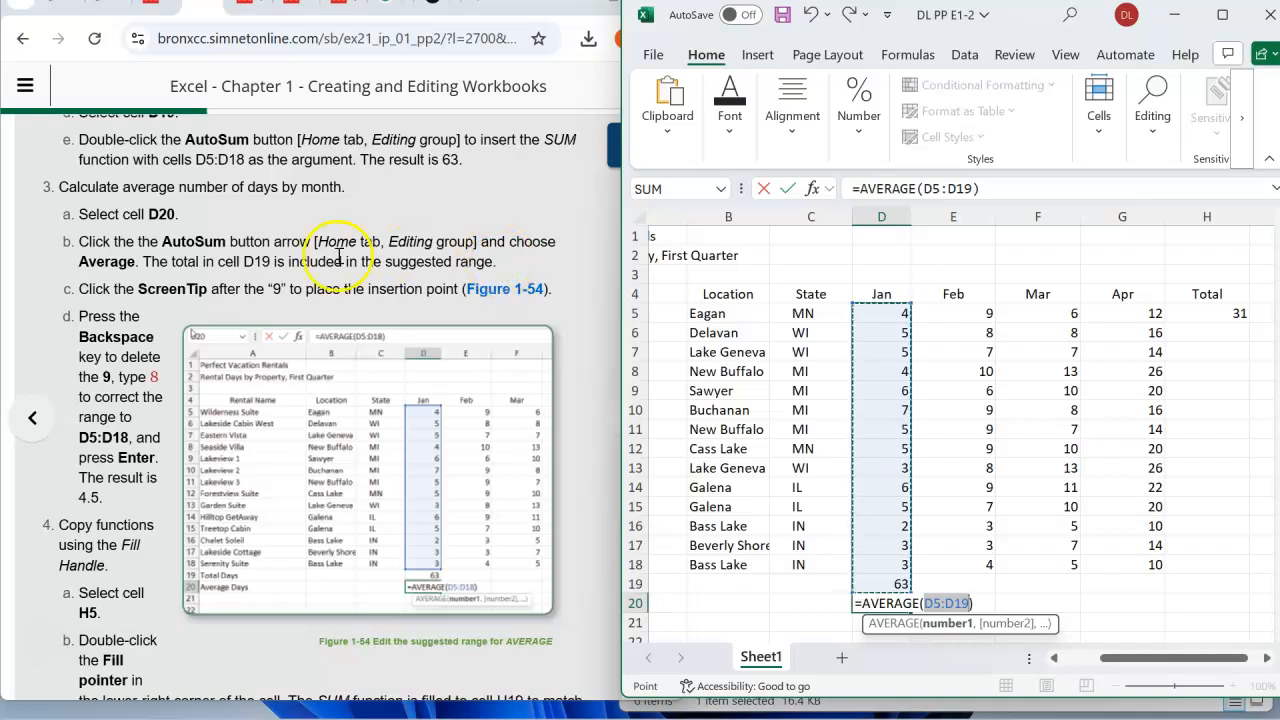
key("Return")
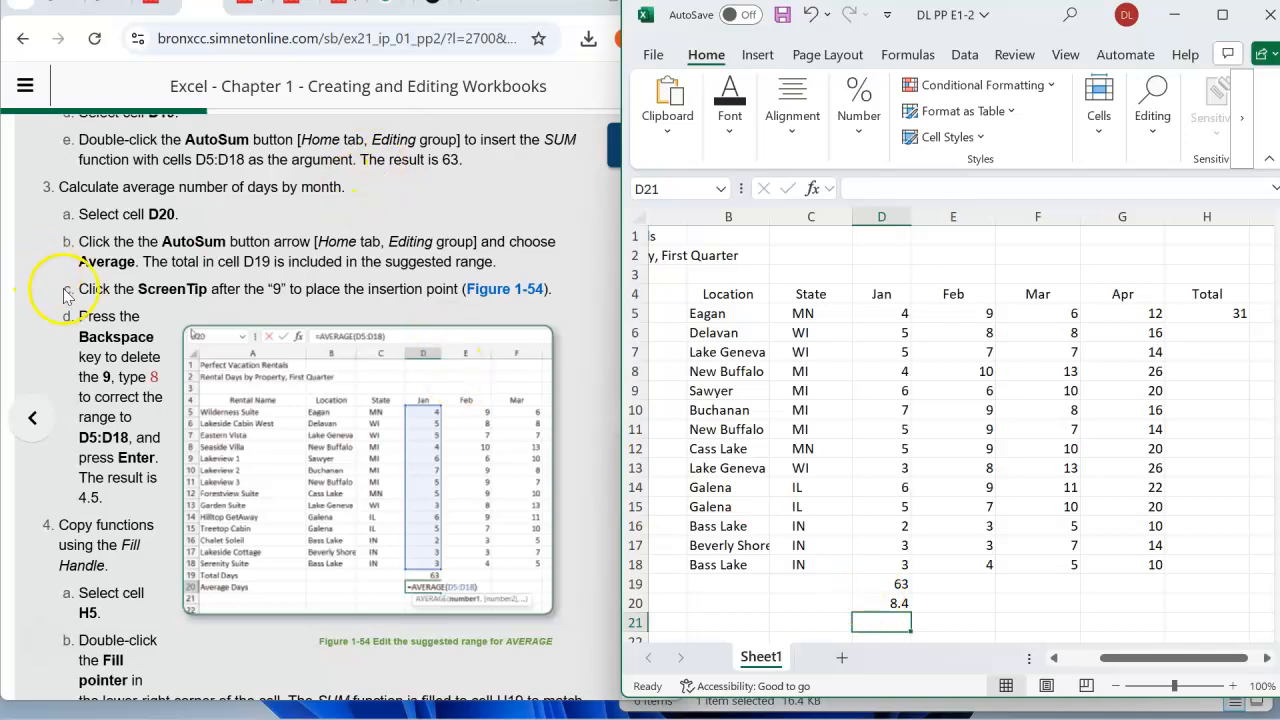
- Replace the average formula in cell D20 with the number 8, and empty the cell again
scroll(90, 295, "down", 1)
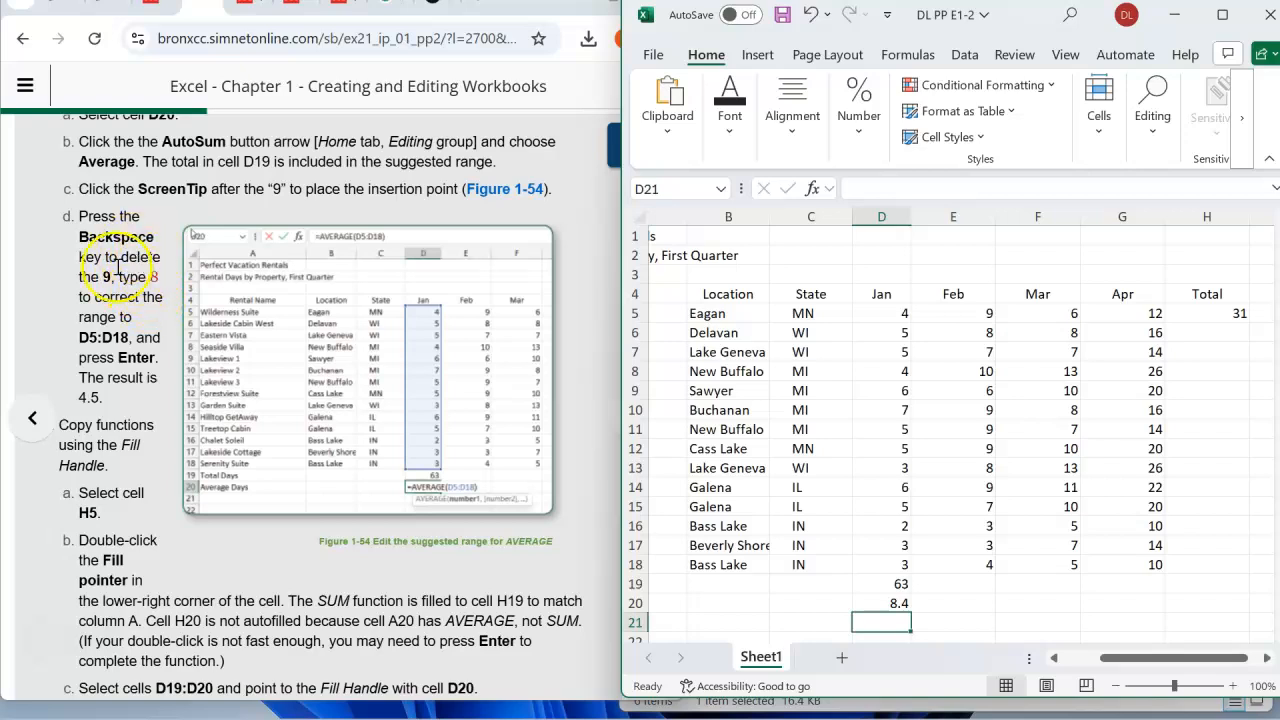
left_click(897, 602)
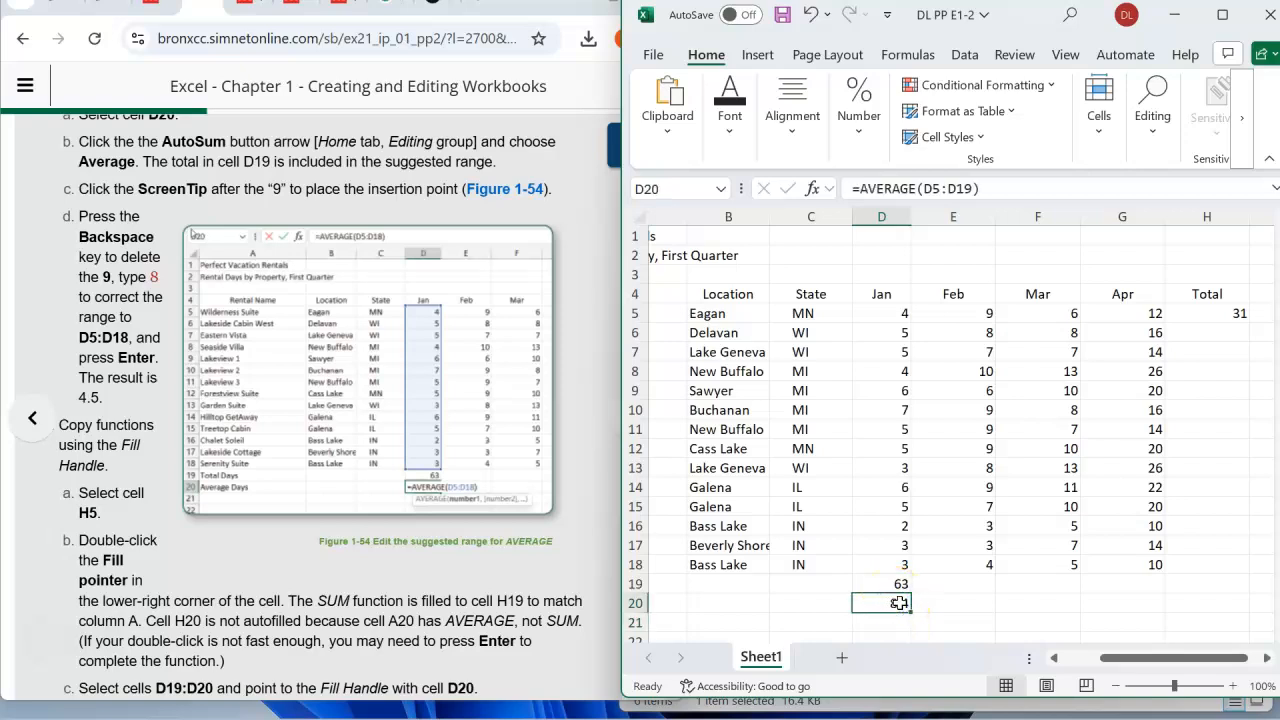
type("8")
key("Return")
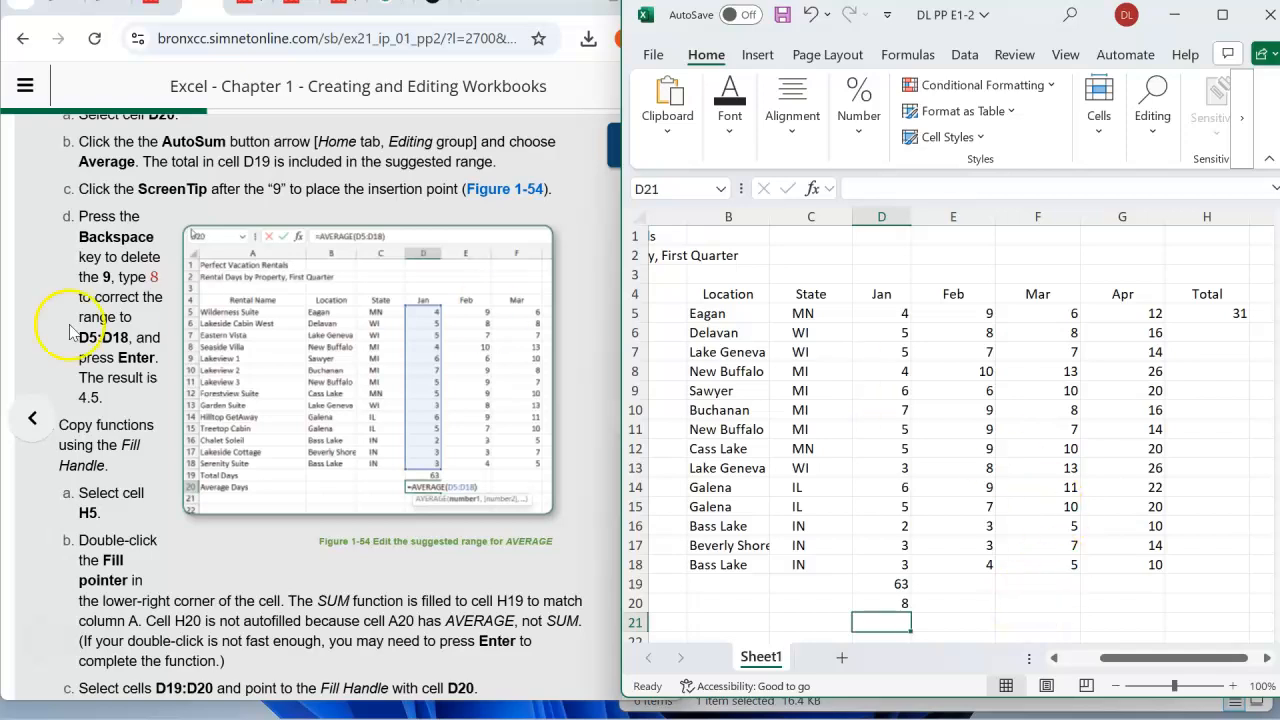
left_click(883, 603)
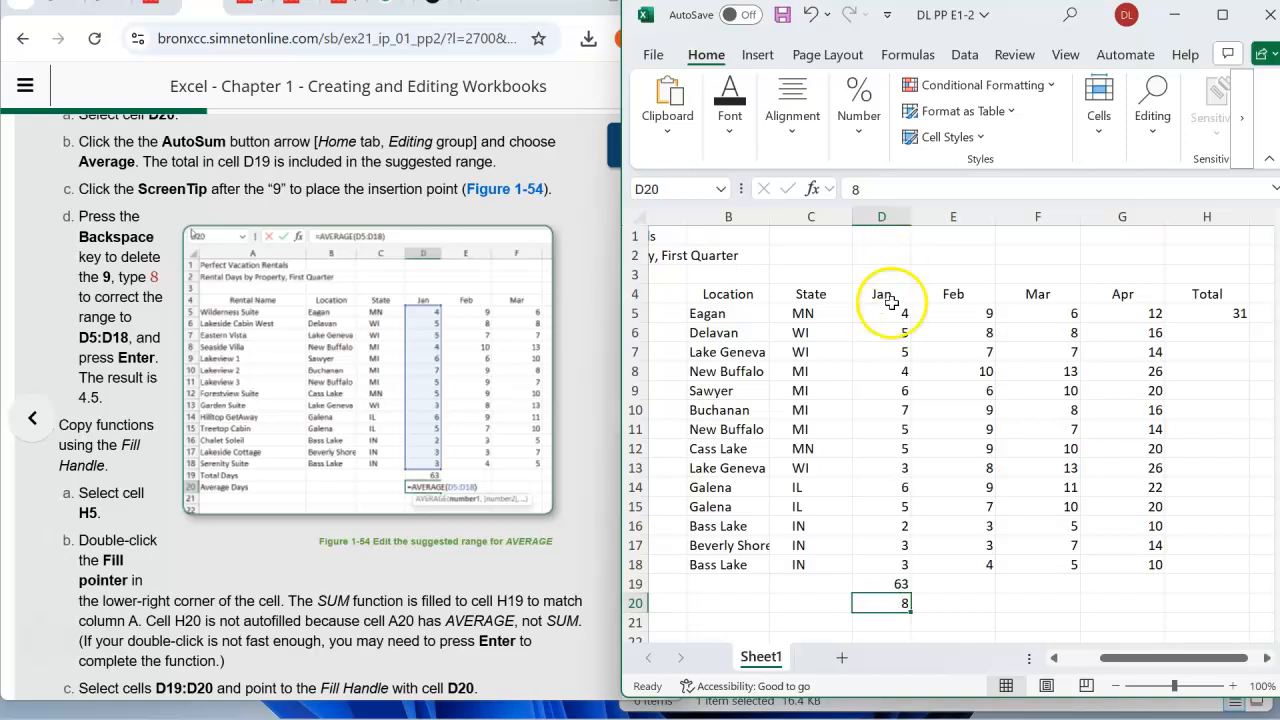
key("BackSpace")
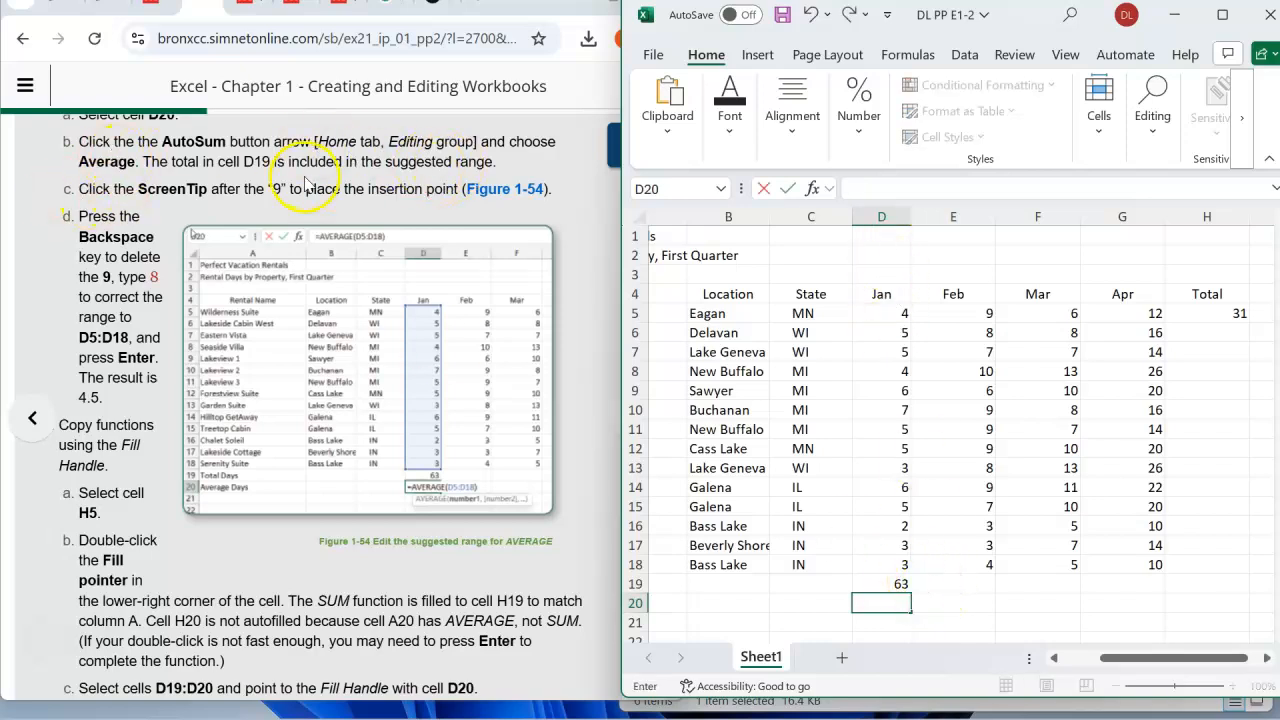
left_click(1156, 138)
left_click(1168, 180)
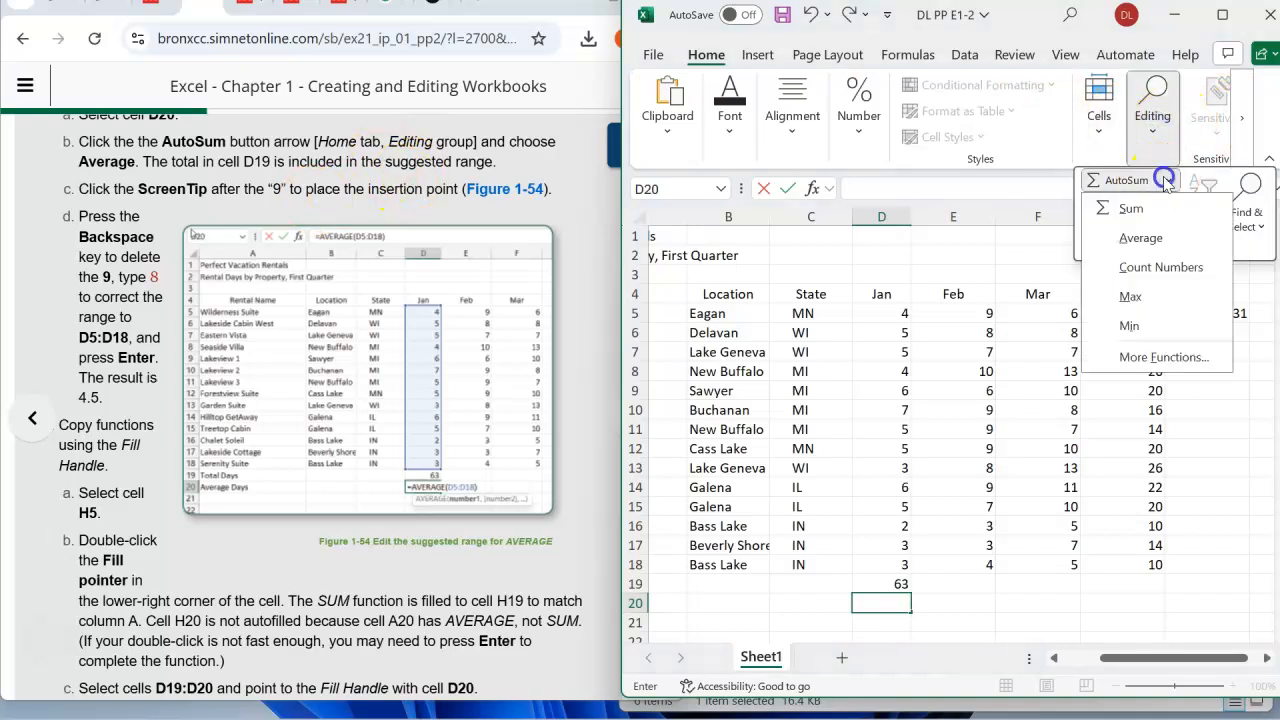
left_click(1138, 237)
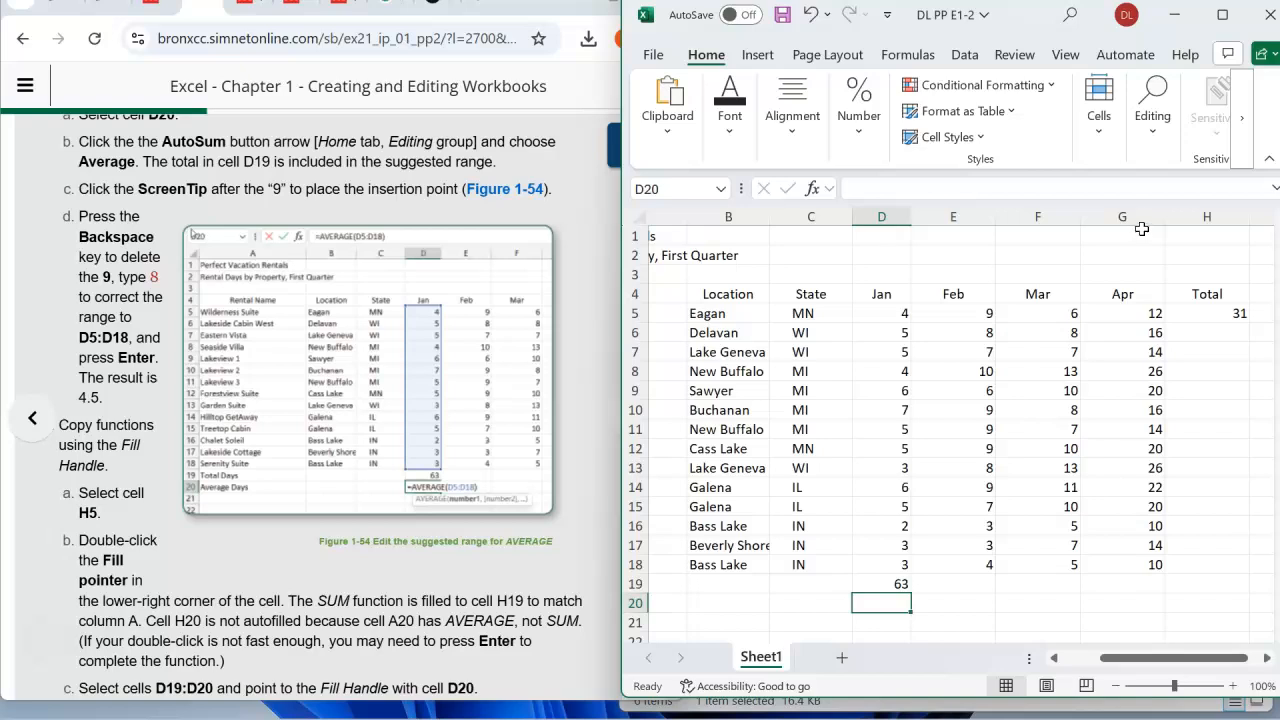
left_click(888, 607)
left_click(811, 597)
- Insert the Average function in cell D20 with the suggested range D5:D19
left_click(894, 601)
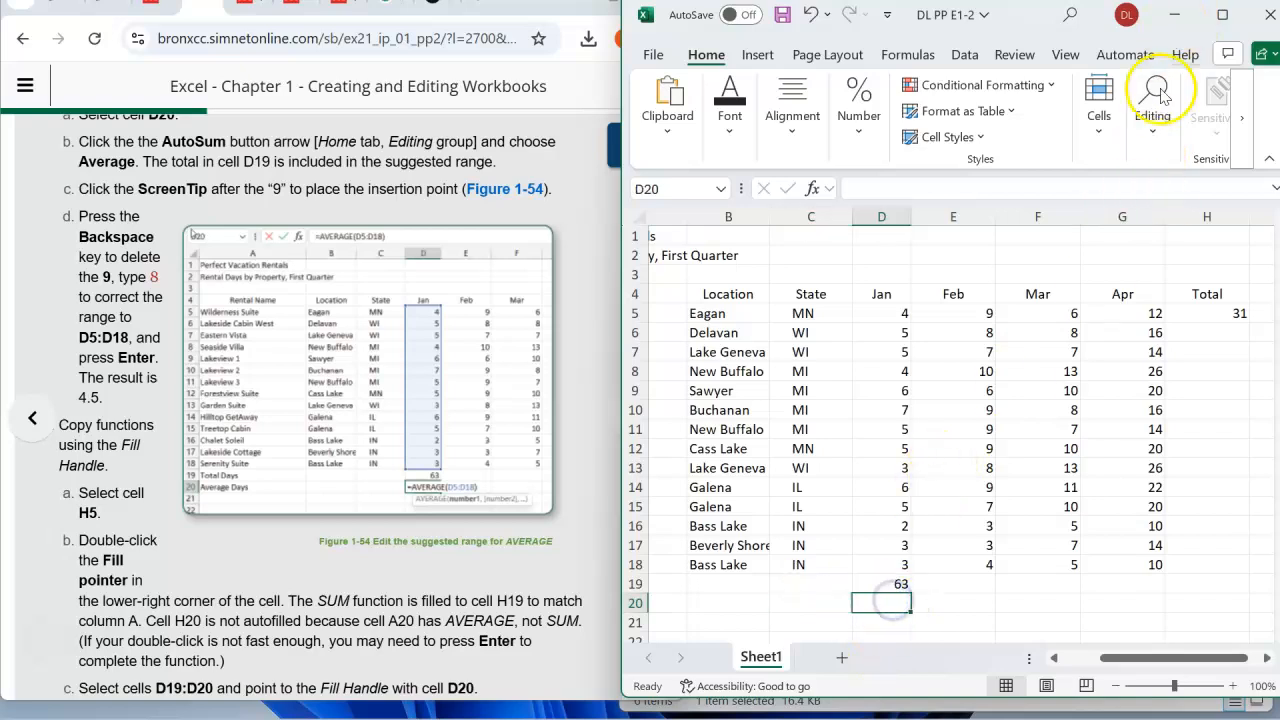
left_click(1150, 125)
left_click(1168, 180)
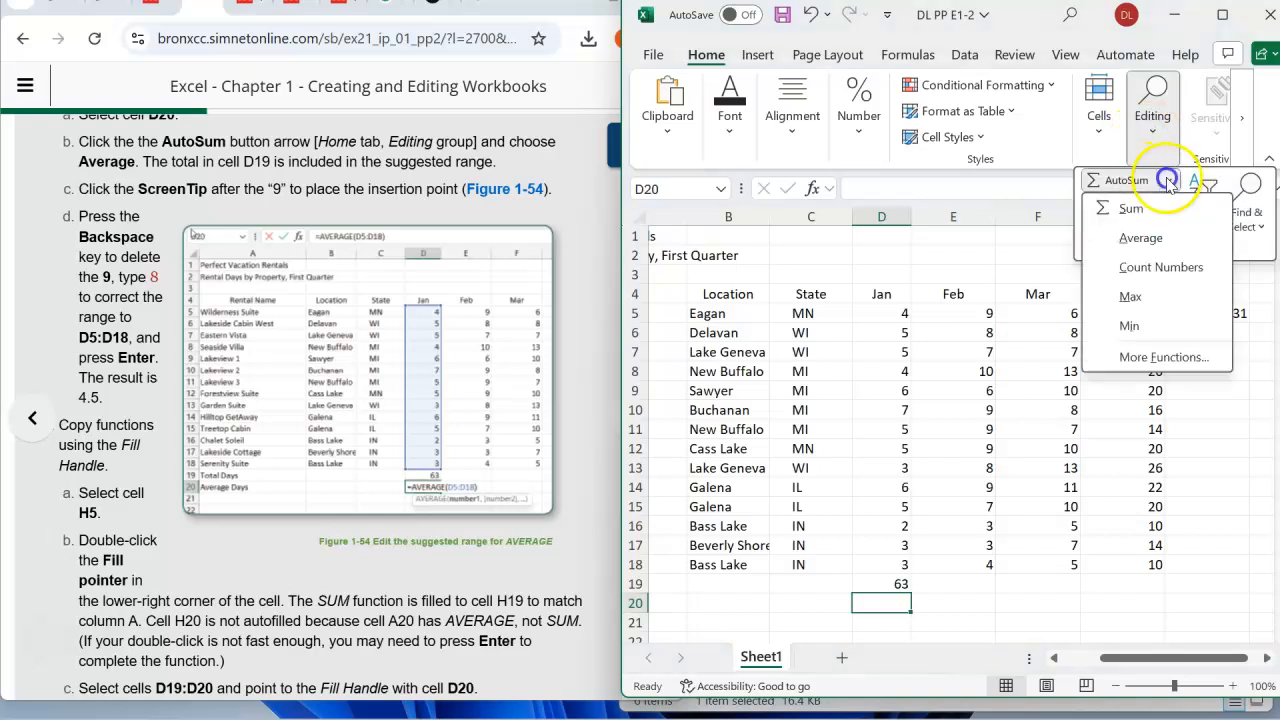
left_click(1138, 238)
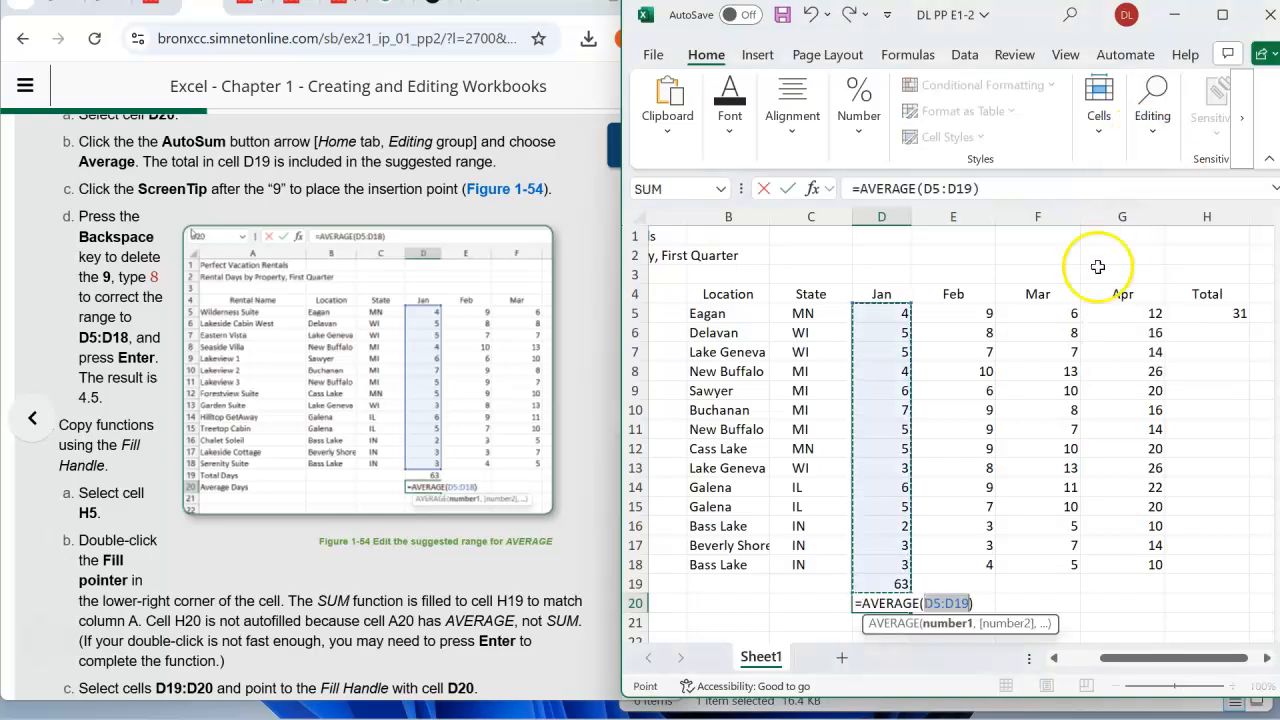
key("Return")
- Correct the range of the AVERAGE formula in cell D20 to D5:D18
left_click(893, 605)
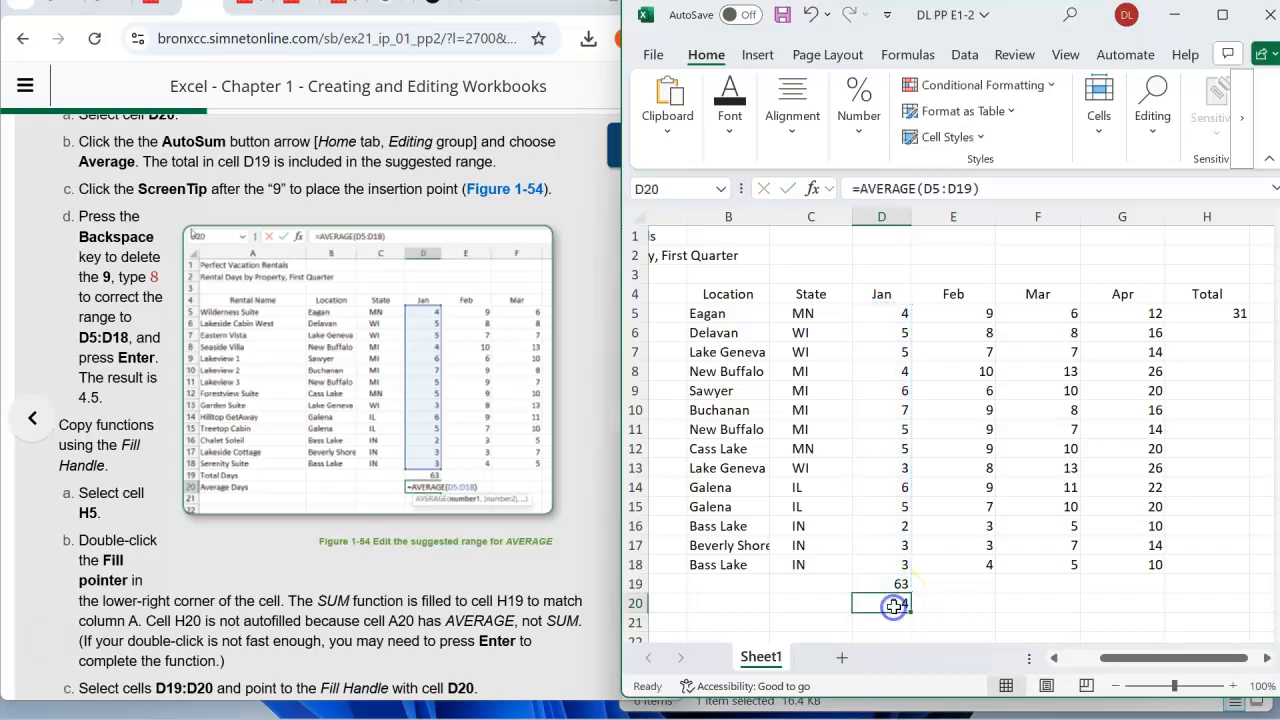
left_click(972, 189)
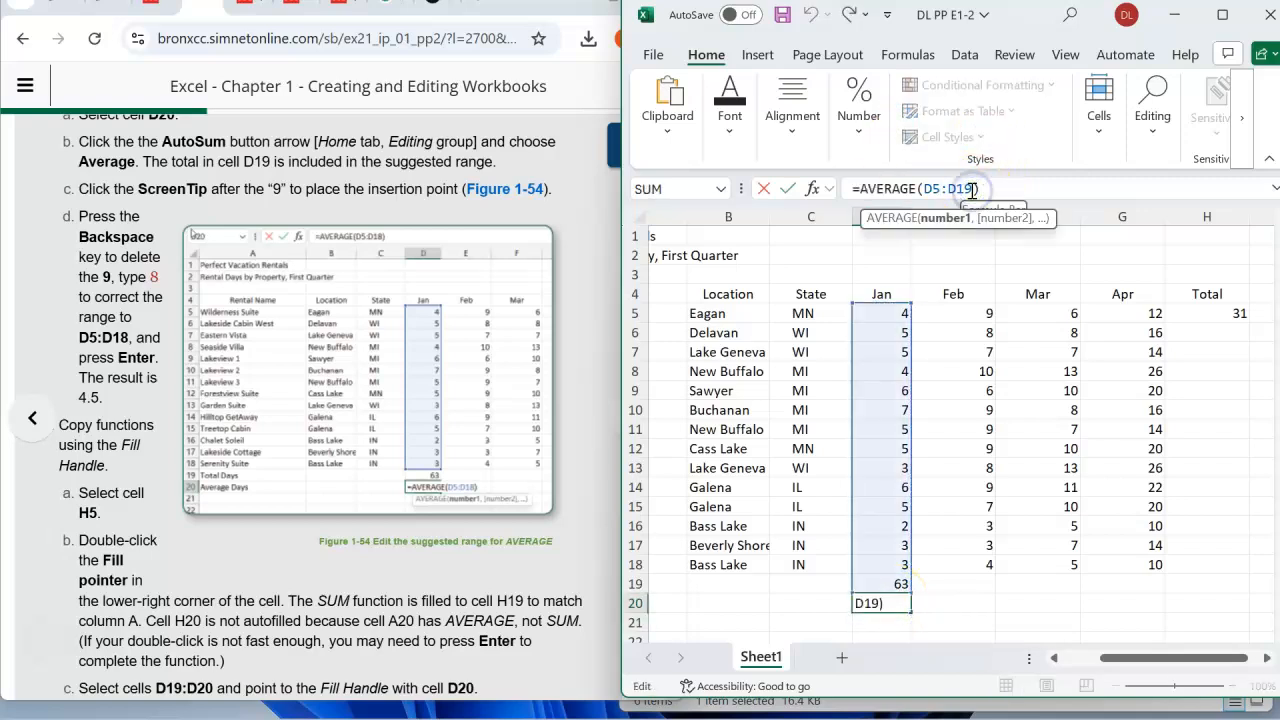
key("BackSpace")
type("8")
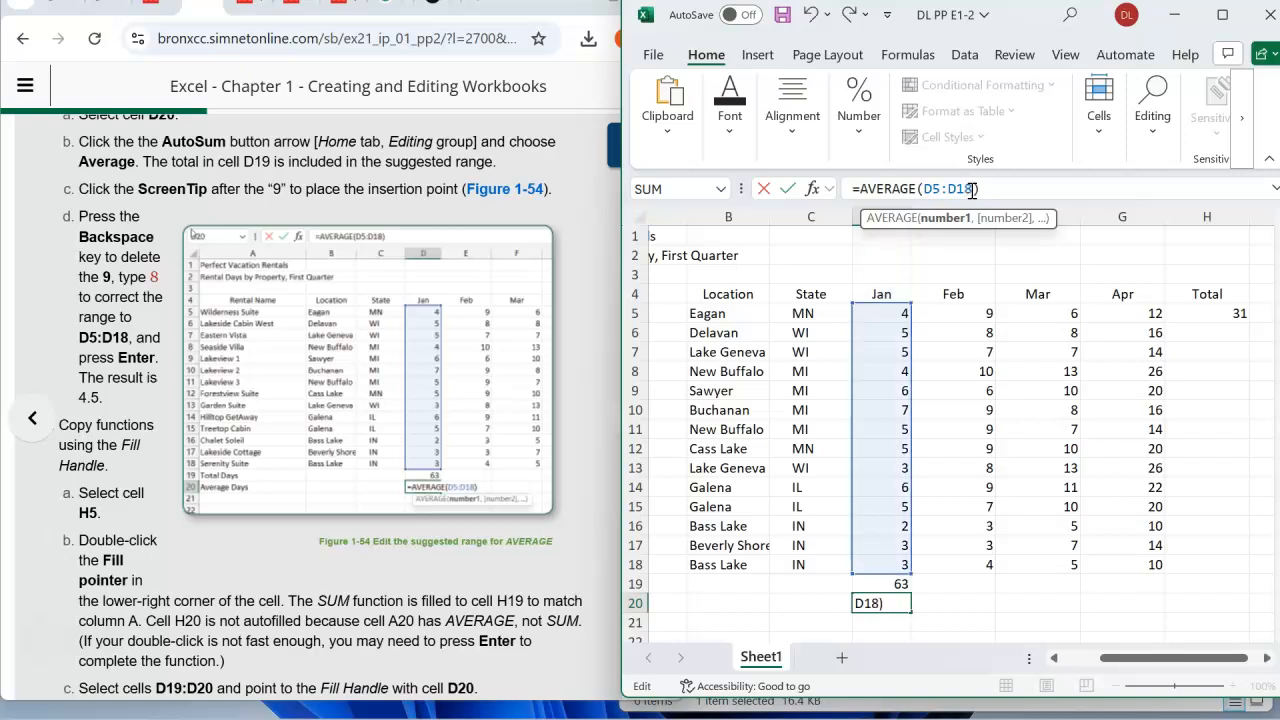
key("Return")
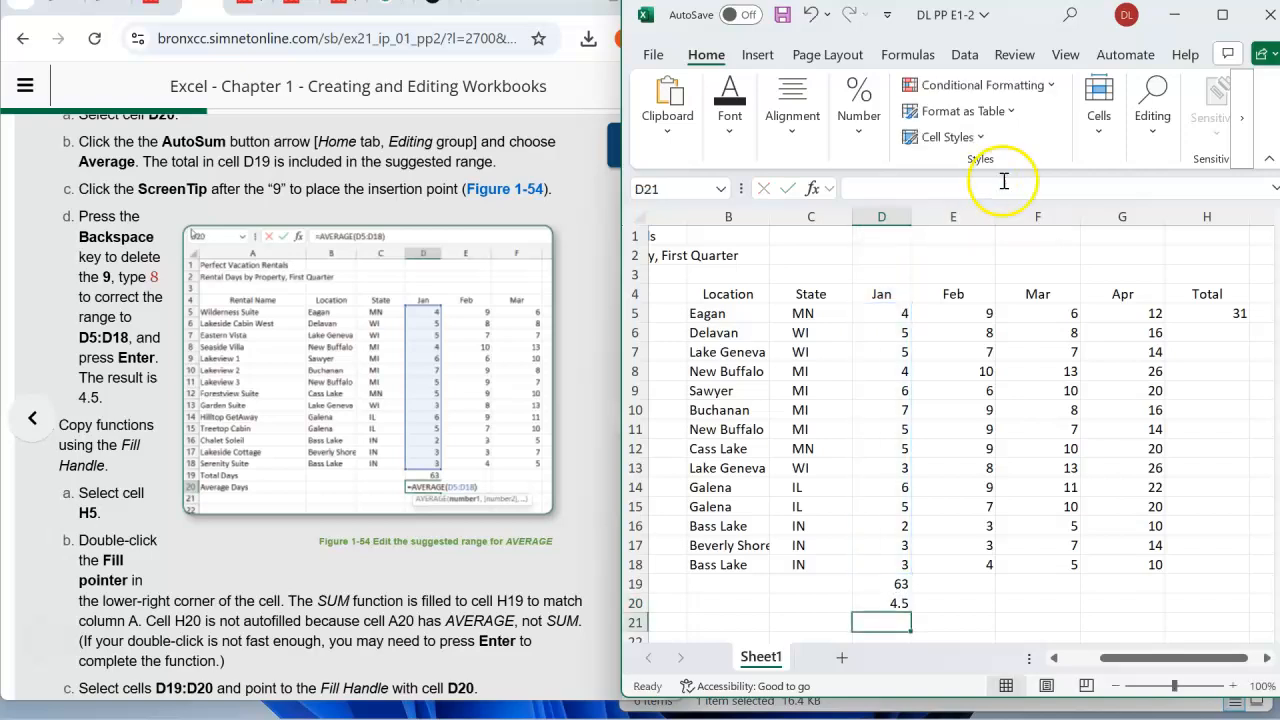
- Check the January average in D20 against the instructions, comparing the averages of the ranges D5:D19 and D5:D18
left_click_drag(79, 379, 137, 403)
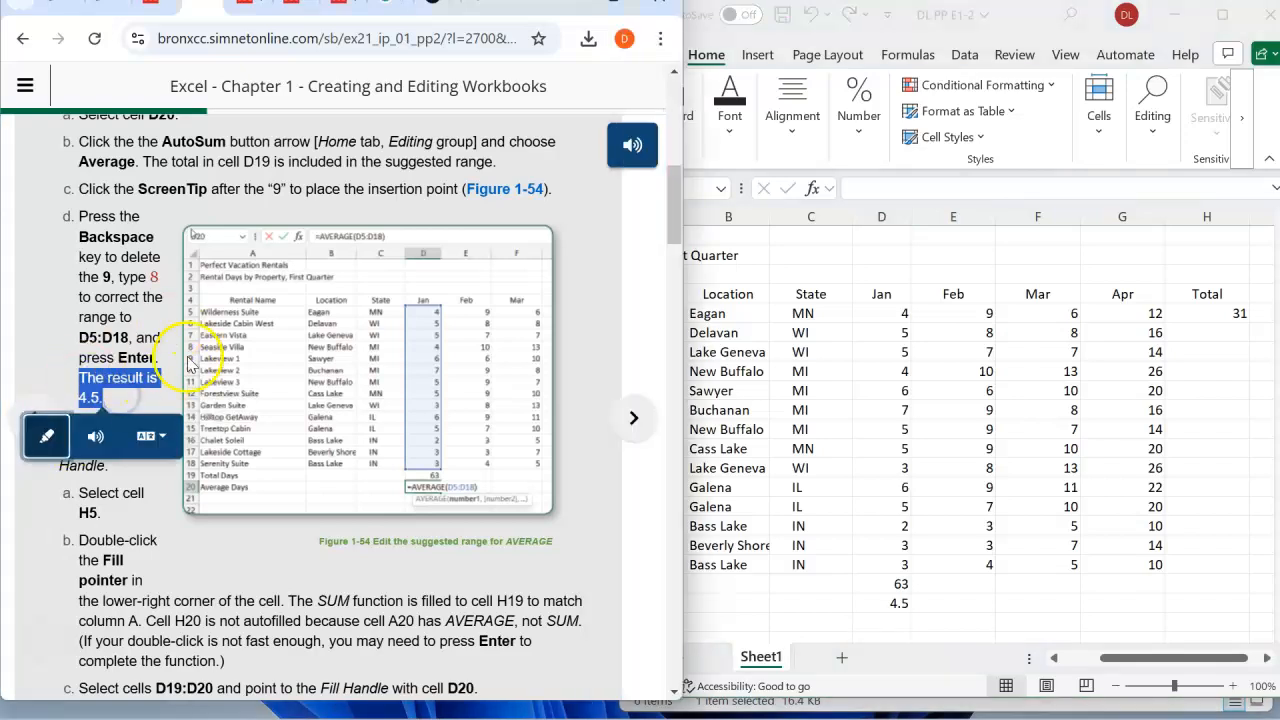
left_click(936, 603)
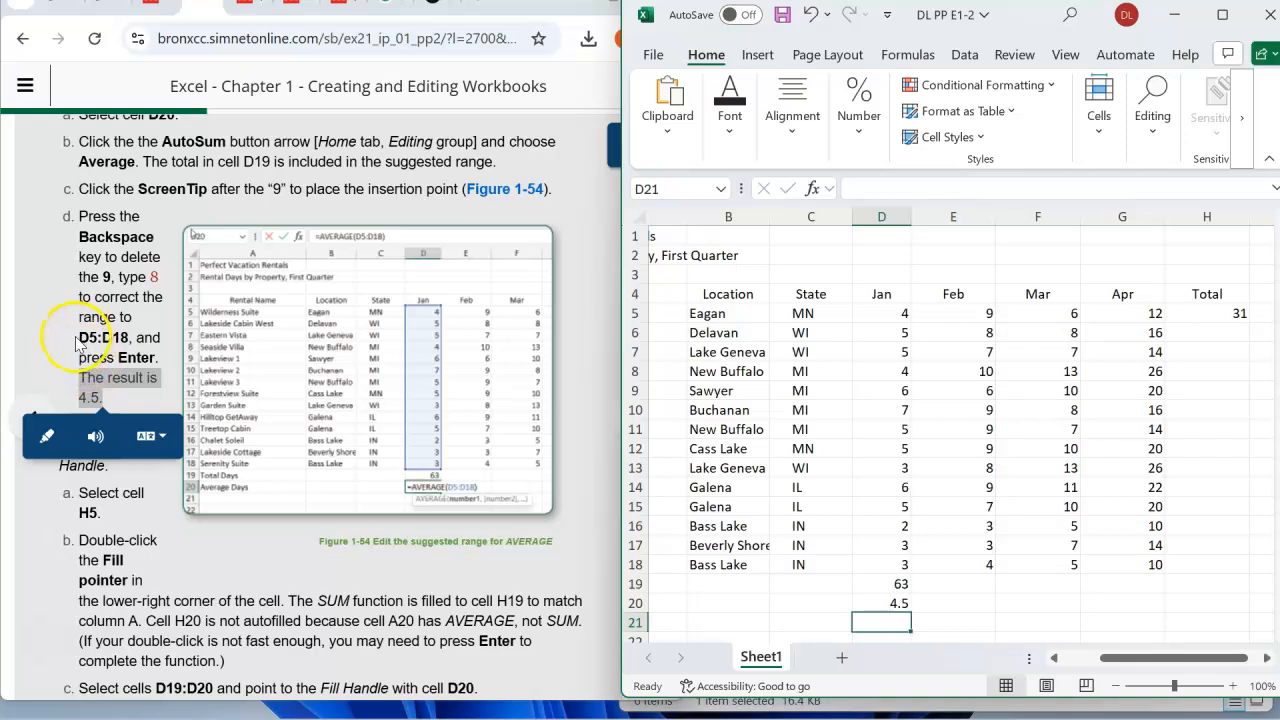
left_click_drag(885, 313, 898, 580)
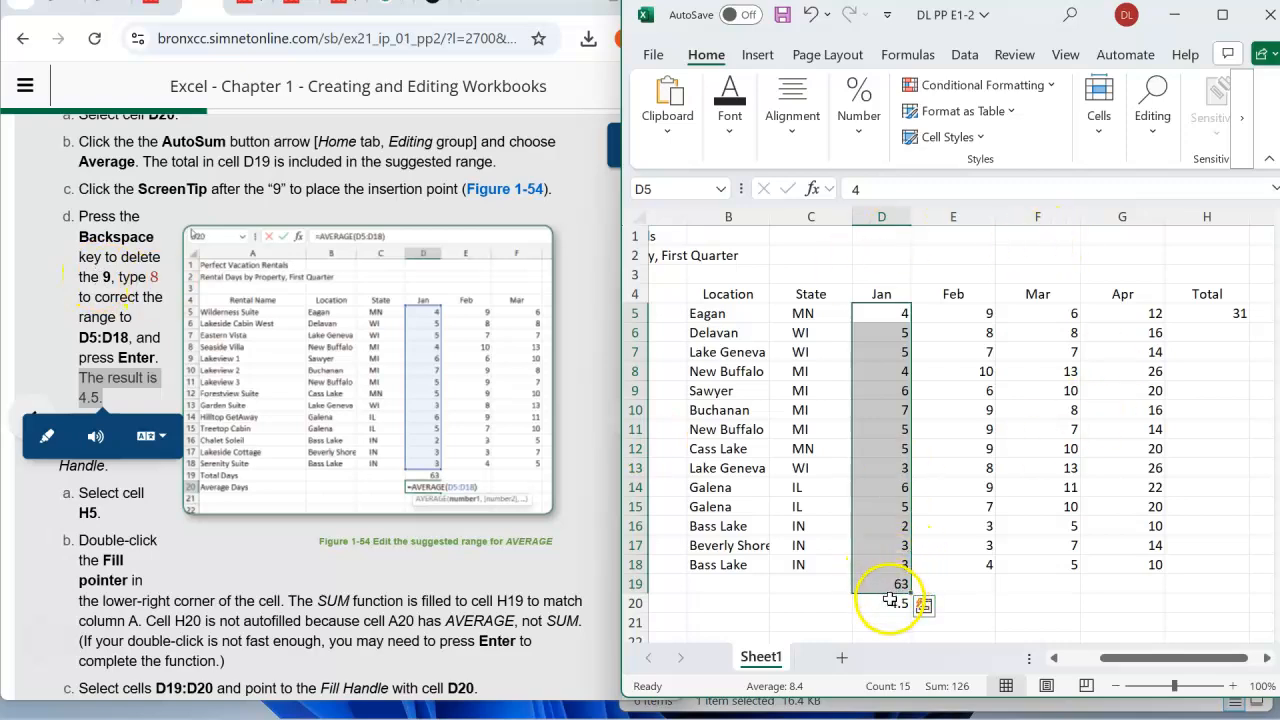
left_click(888, 310)
left_click_drag(888, 310, 904, 560)
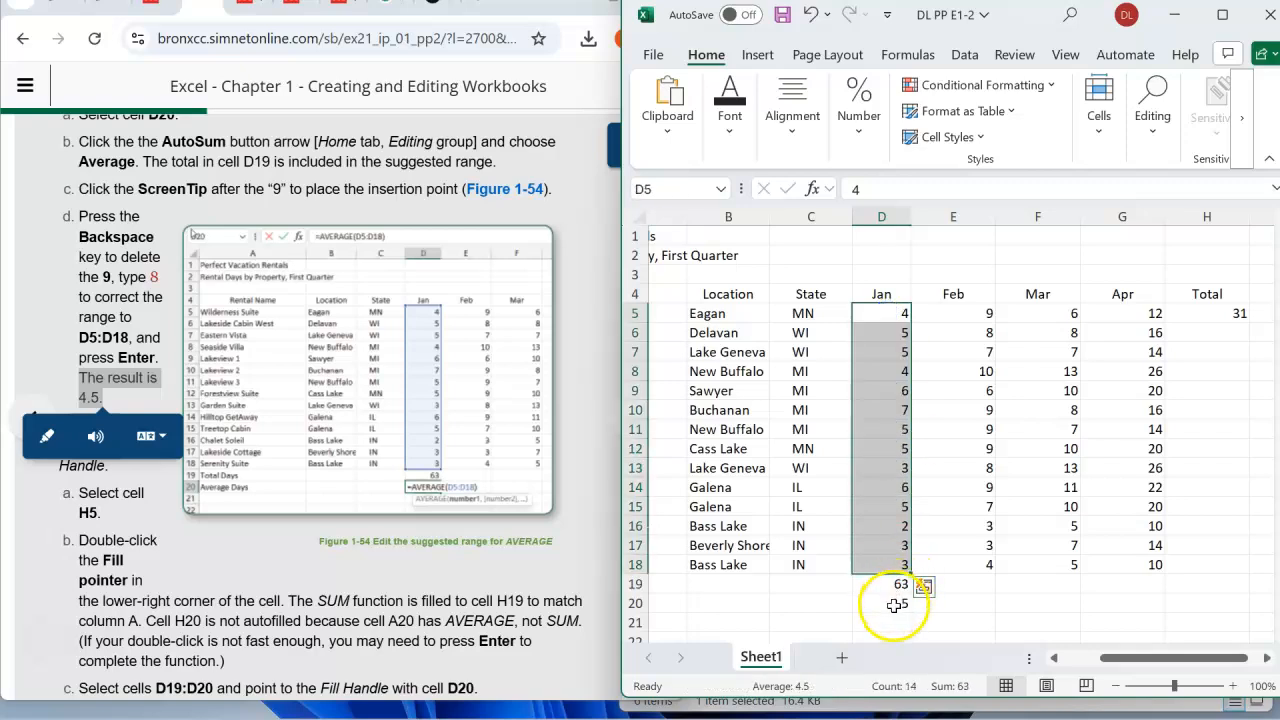
left_click(894, 605)
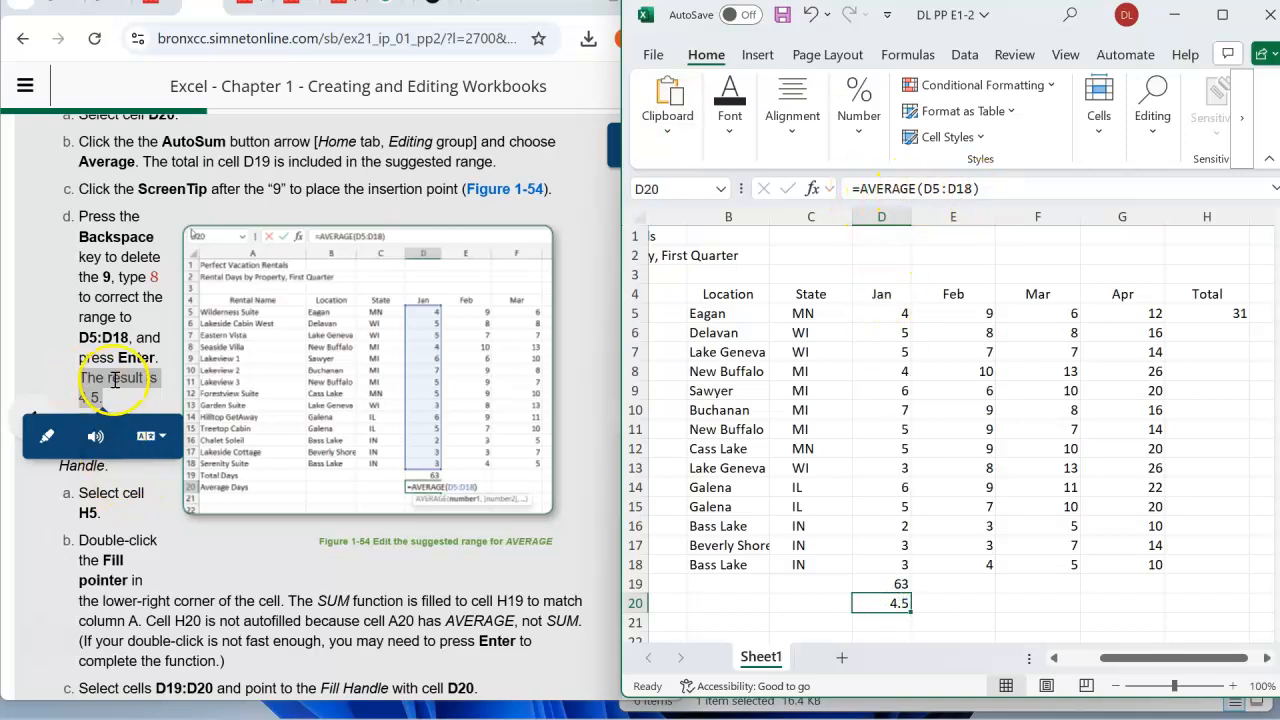
left_click(926, 593)
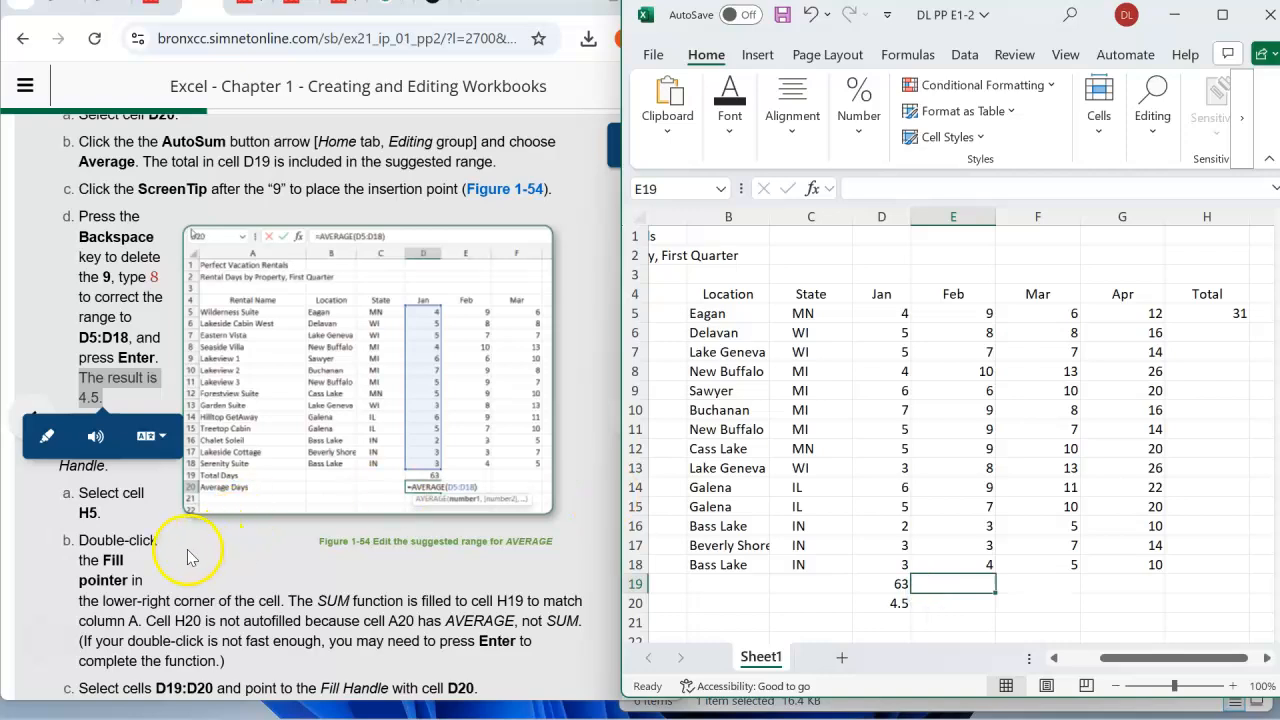
- Copy the SUM function from cell H5 down the Total column to cell H19 with the Fill Handle
left_click(186, 545)
scroll(155, 426, "down", 3)
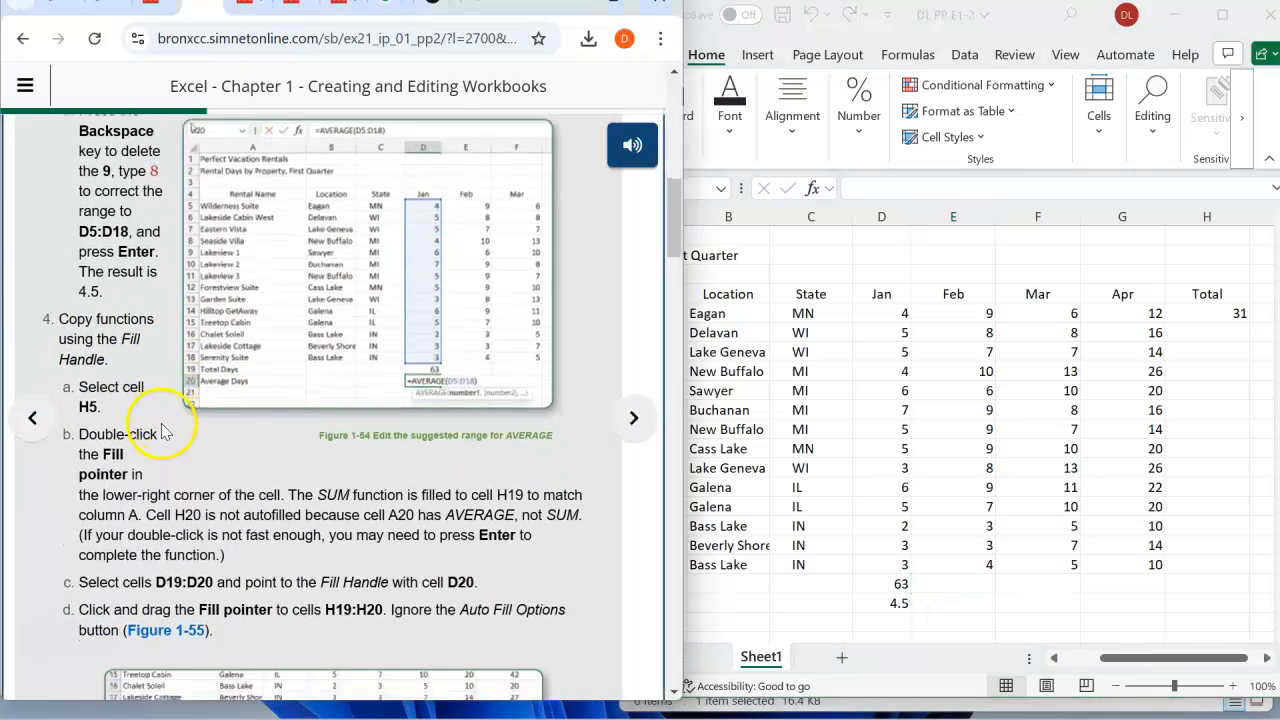
scroll(163, 422, "up", 1)
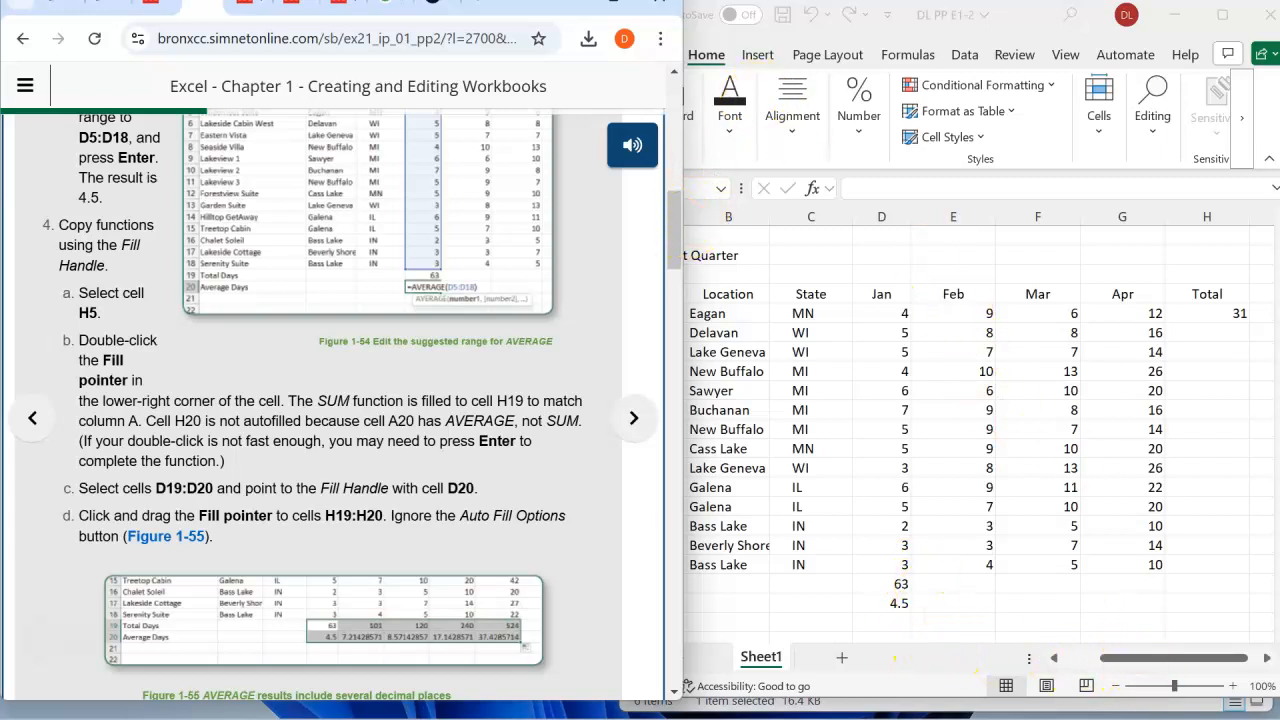
left_click(1025, 33)
left_click(642, 188)
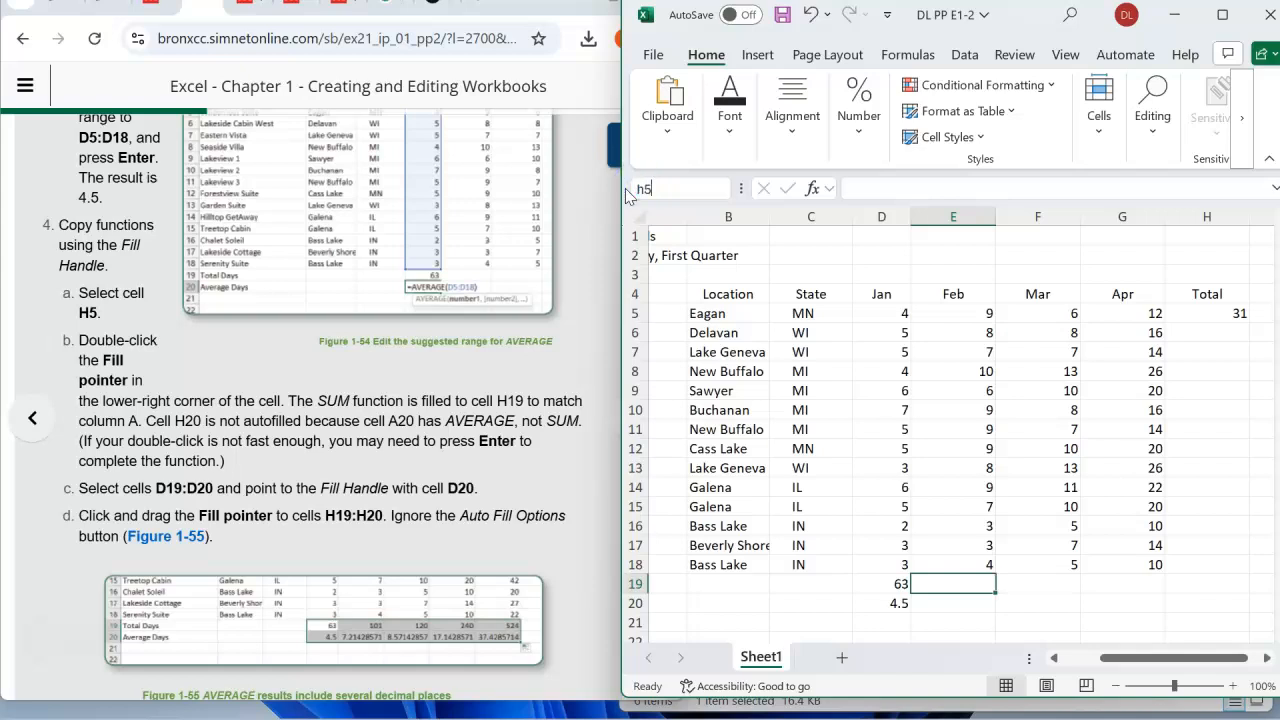
key("Return")
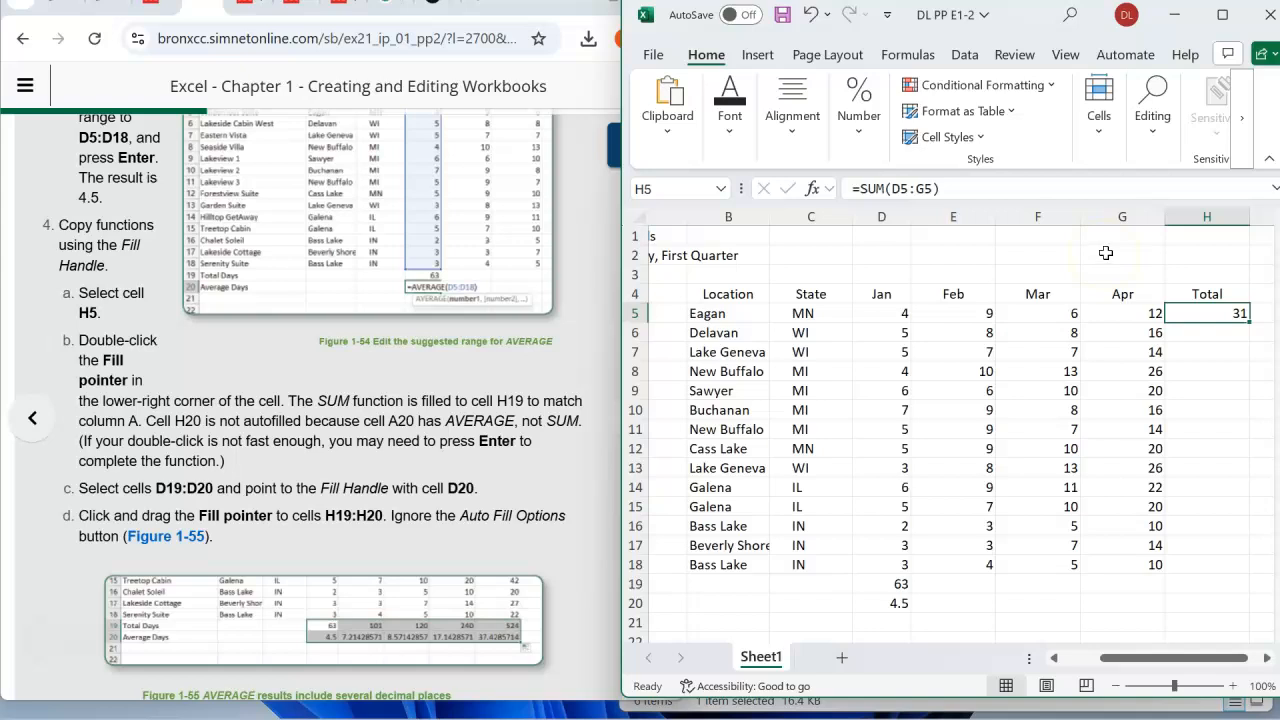
double_click(1249, 322)
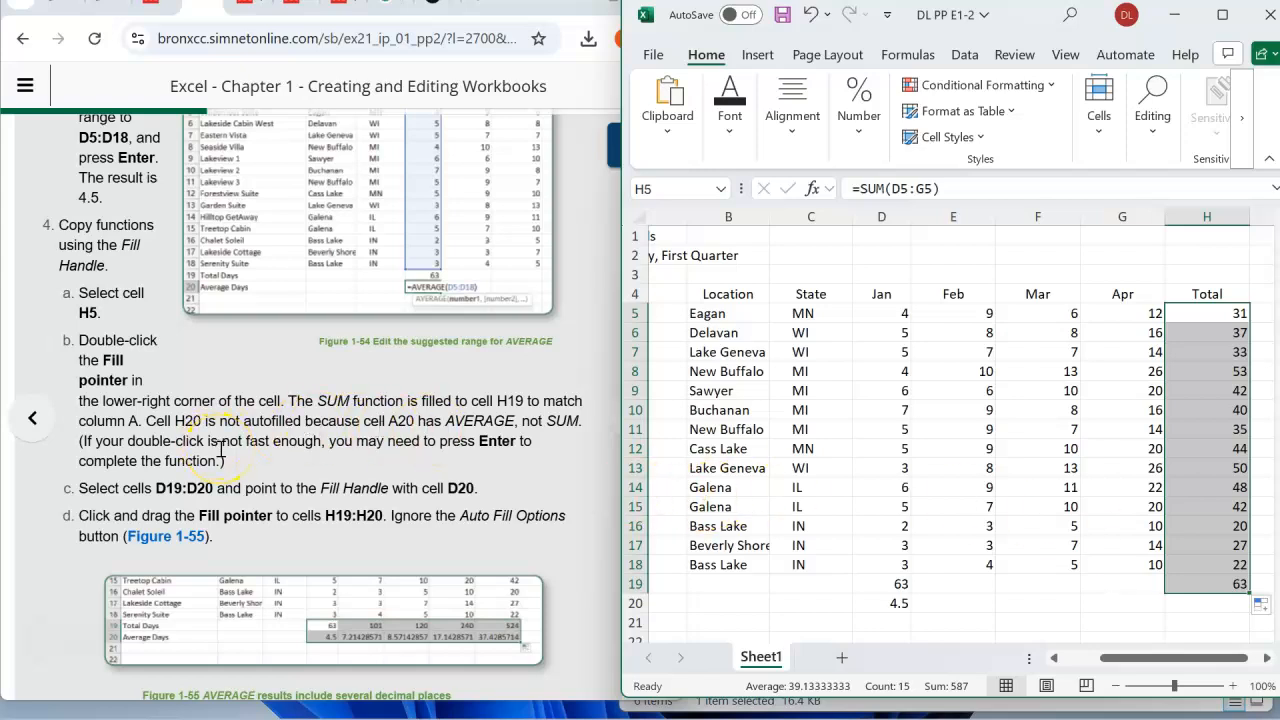
key("Return")
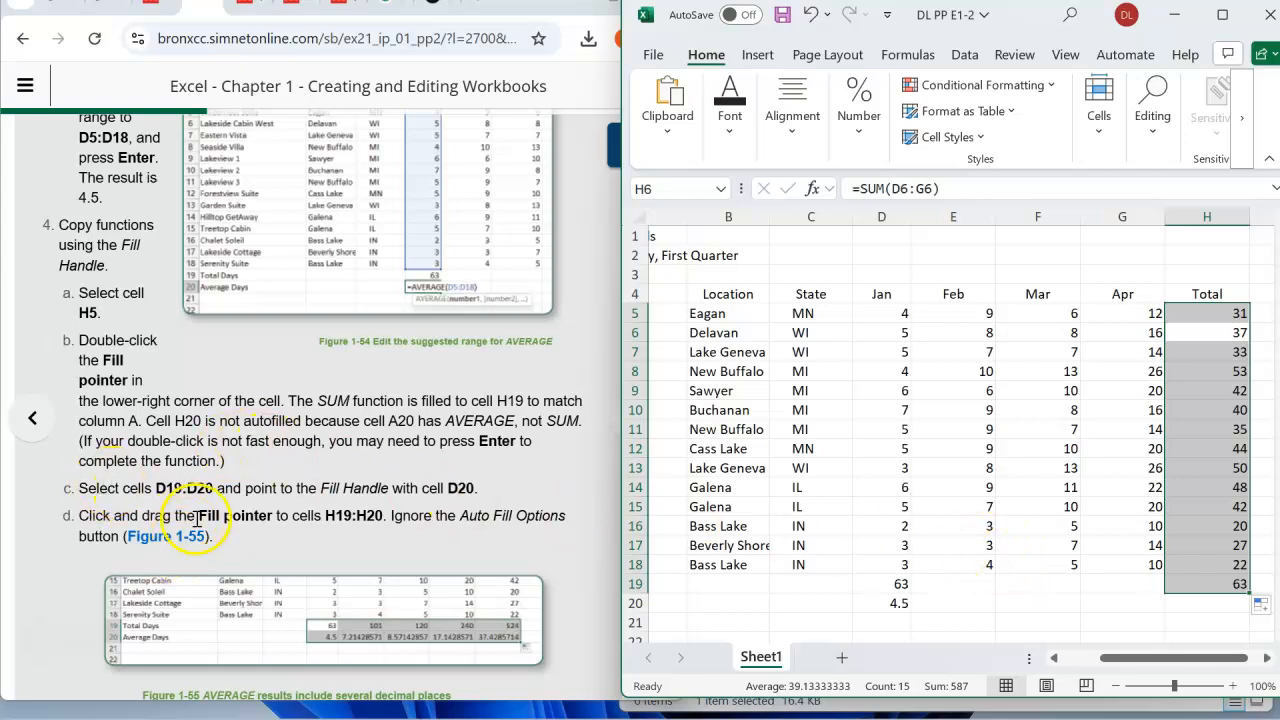
- Copy the total and average functions in D19:D20 across to H19:H20 with the Fill Handle
left_click(875, 587)
left_click_drag(875, 587, 877, 602)
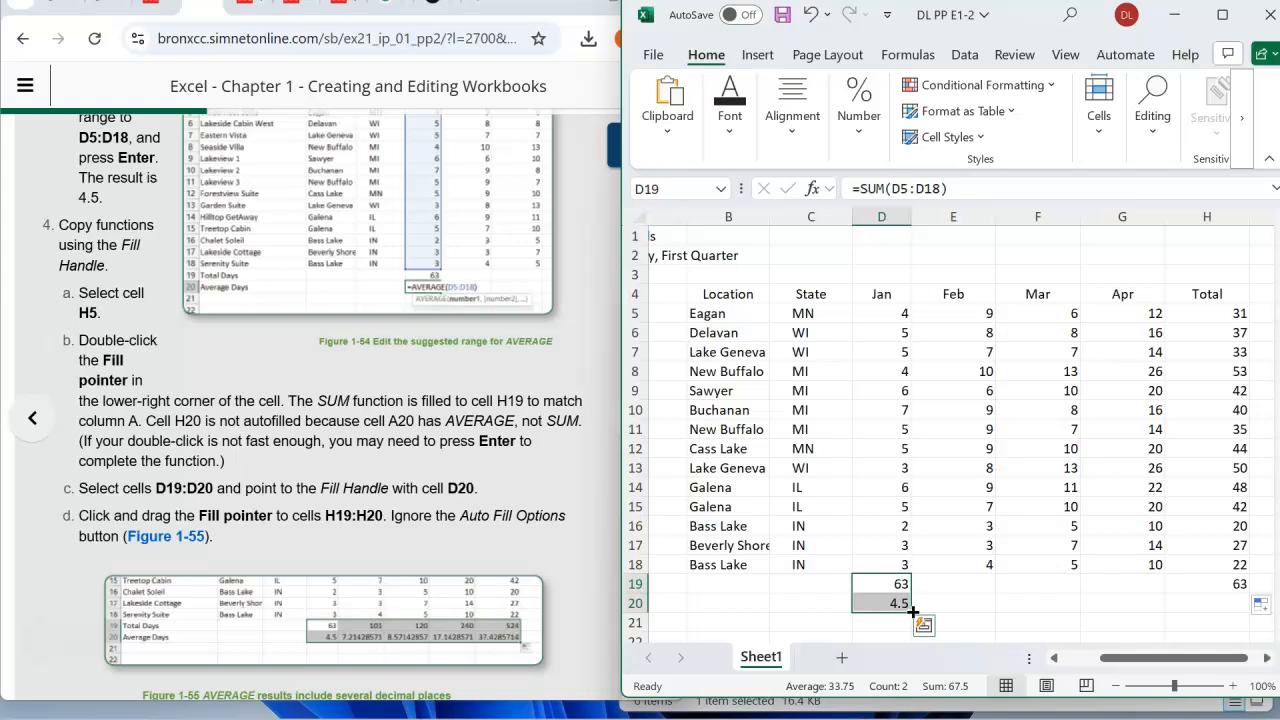
left_click_drag(913, 612, 1223, 619)
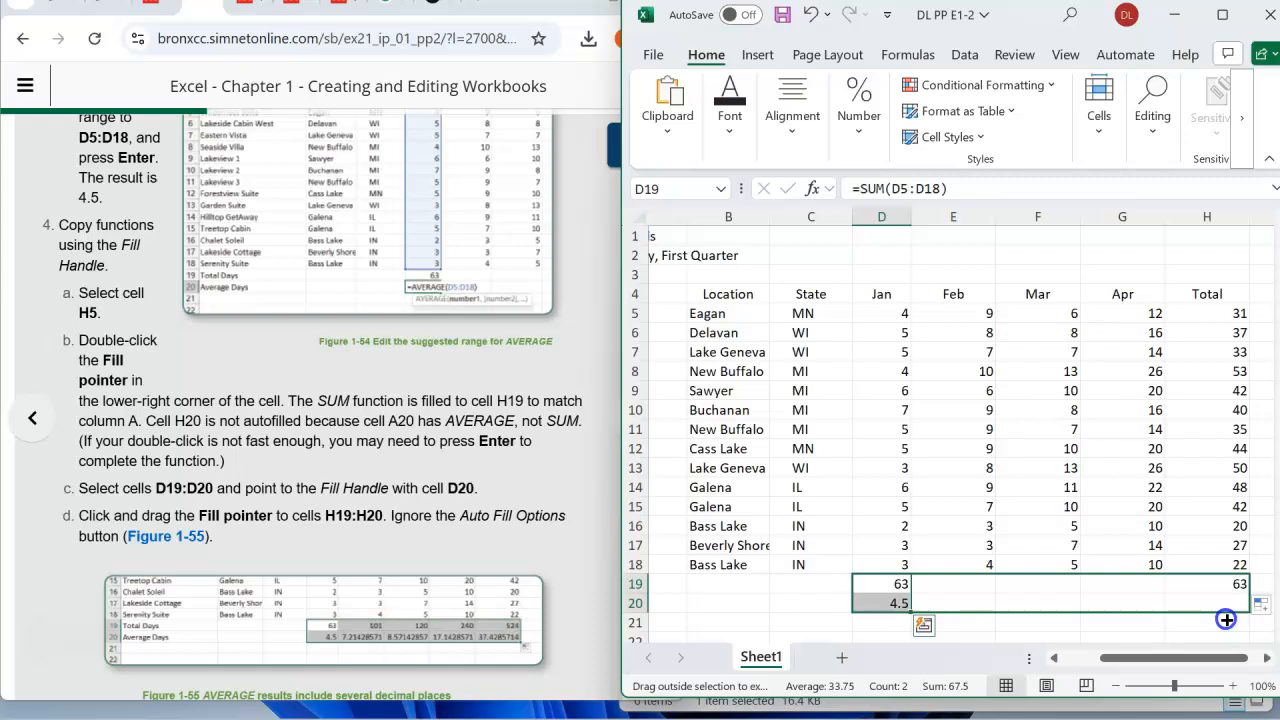
left_click_drag(1226, 620, 1226, 620)
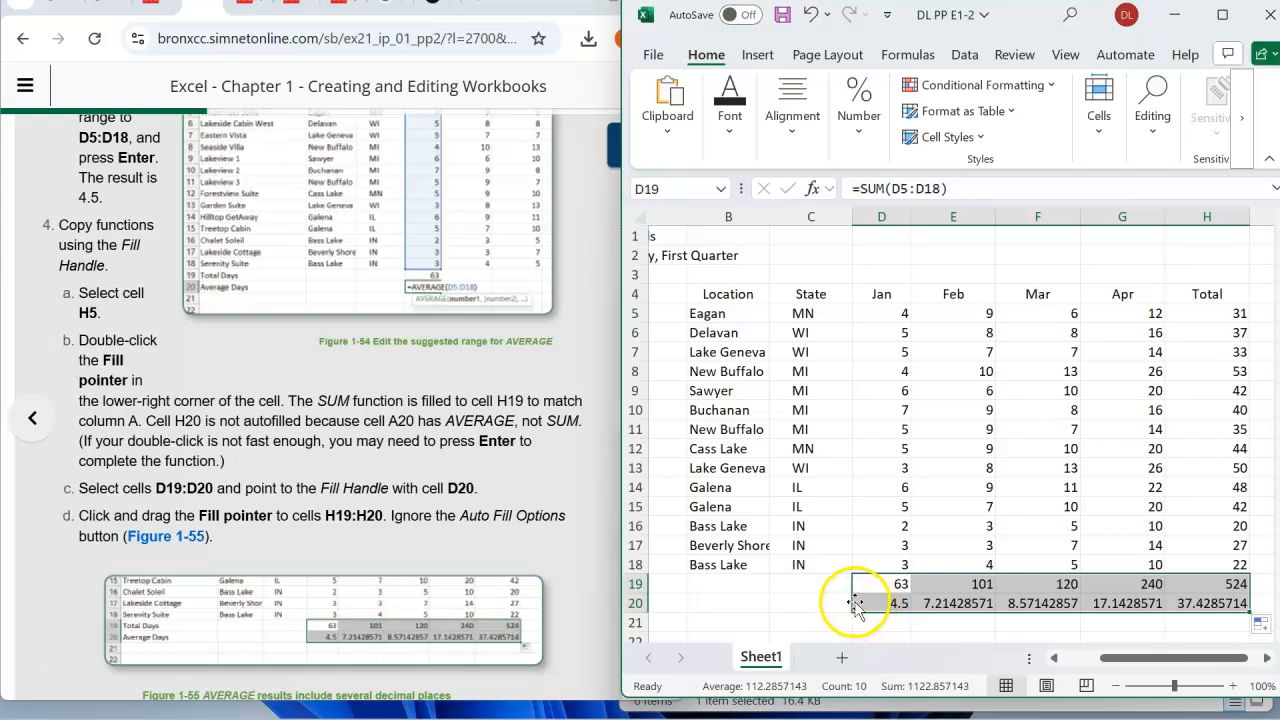
- Read the next instructions and examine the copied SUM formula in cell E19 and the AVERAGE formula in E20
scroll(854, 601, "down", 1)
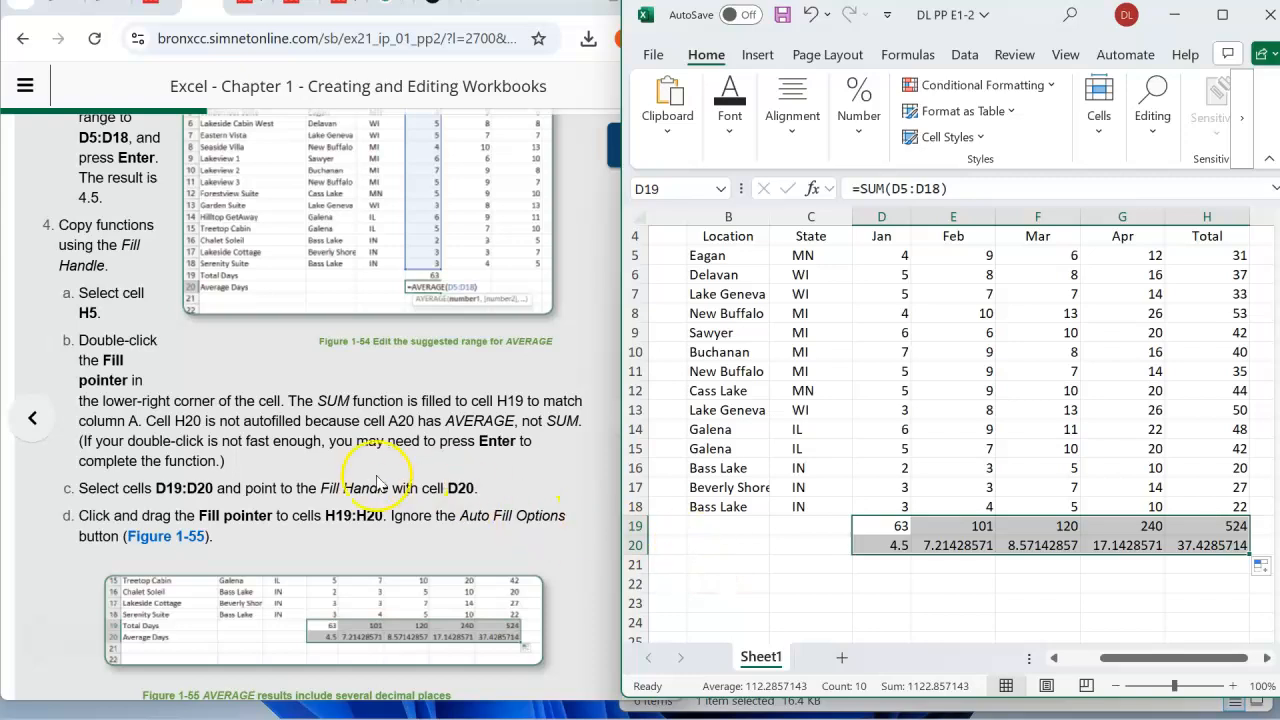
scroll(354, 487, "down", 1)
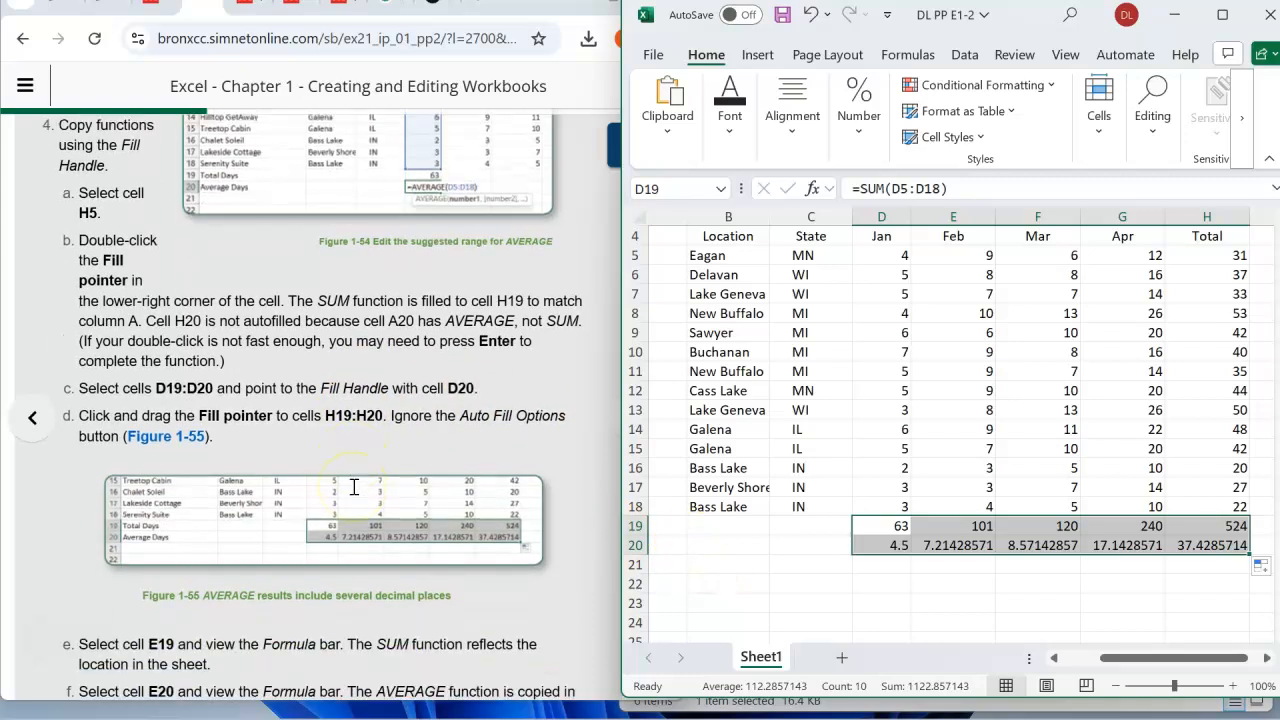
scroll(354, 487, "down", 2)
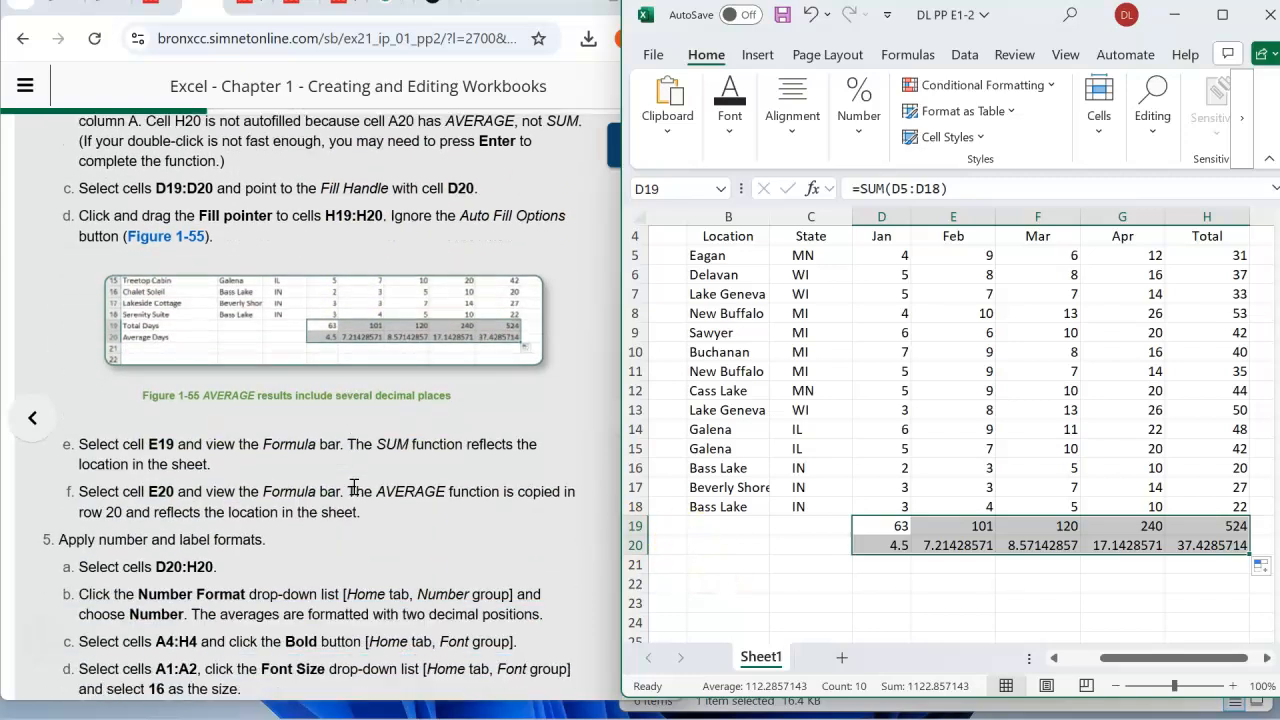
scroll(354, 487, "down", 1)
scroll(354, 487, "up", 1)
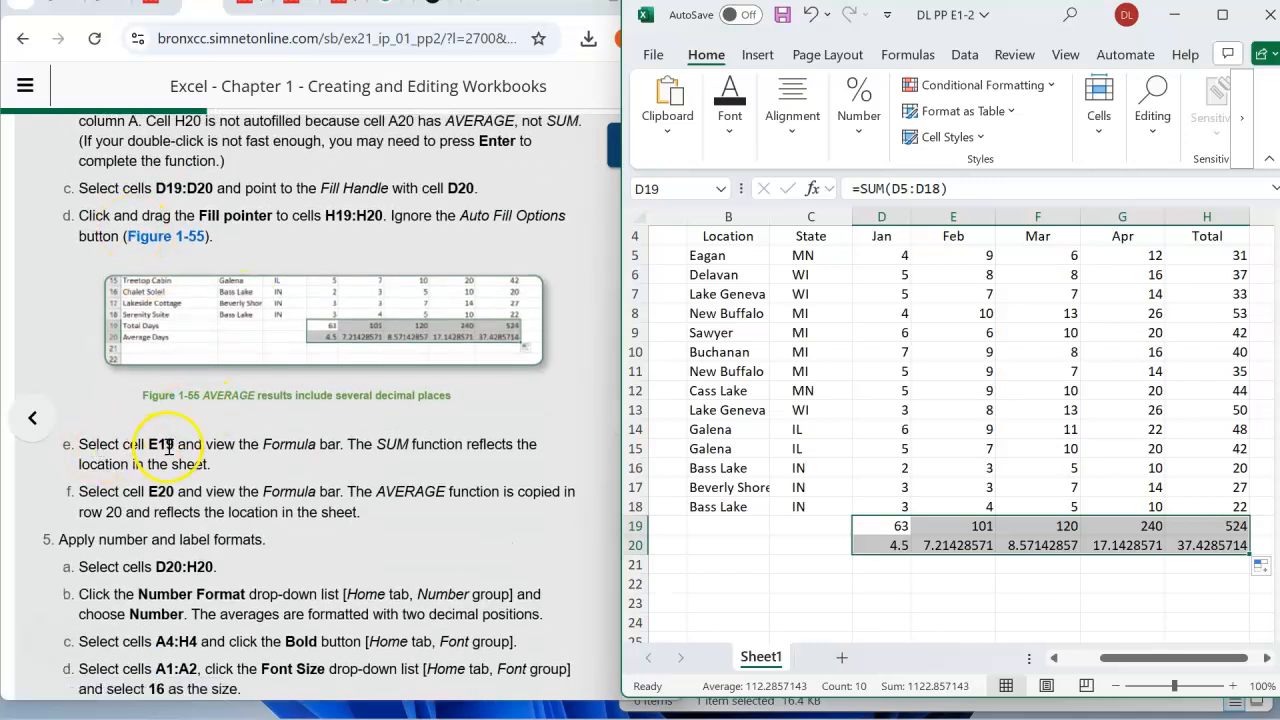
left_click(659, 188)
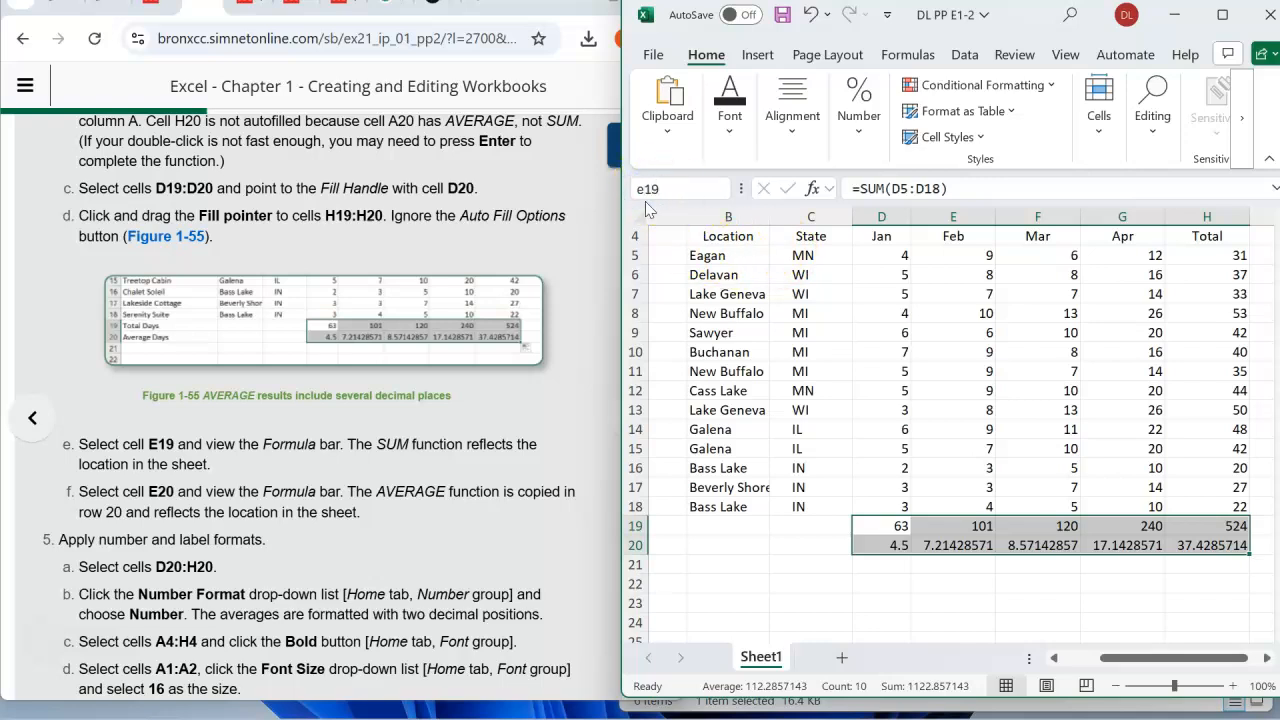
type("e19")
key("Return")
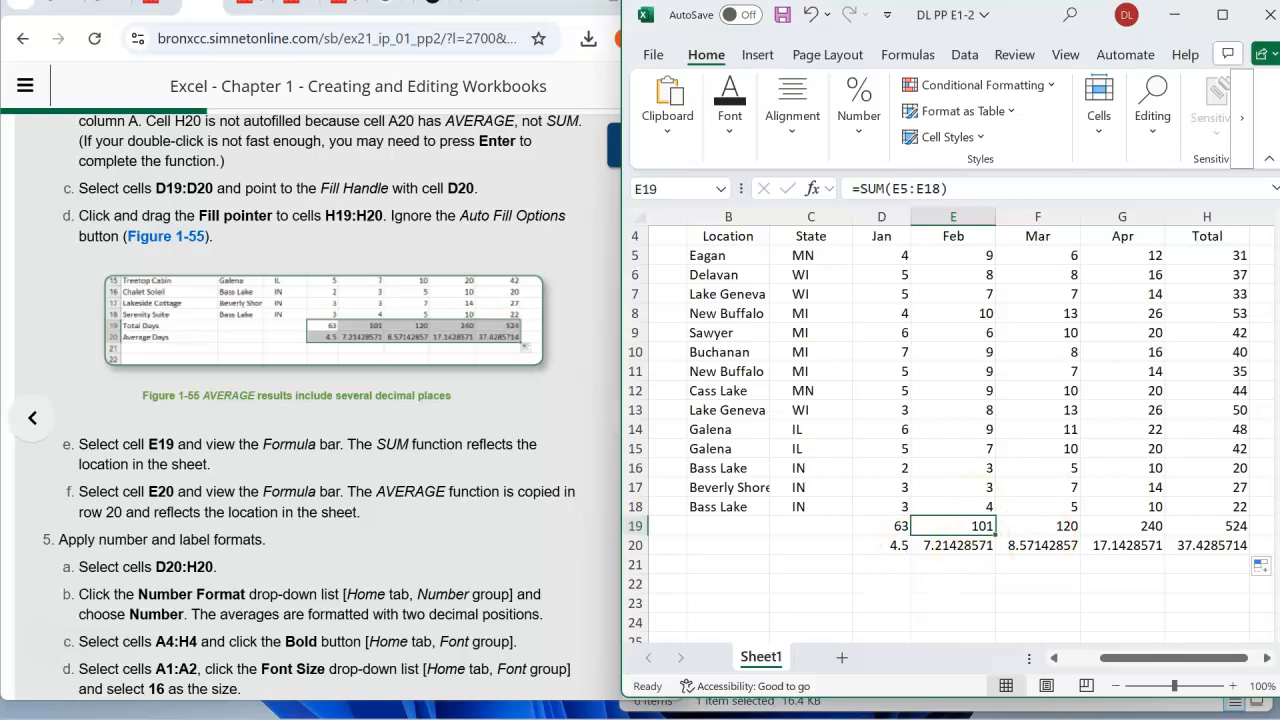
left_click(960, 548)
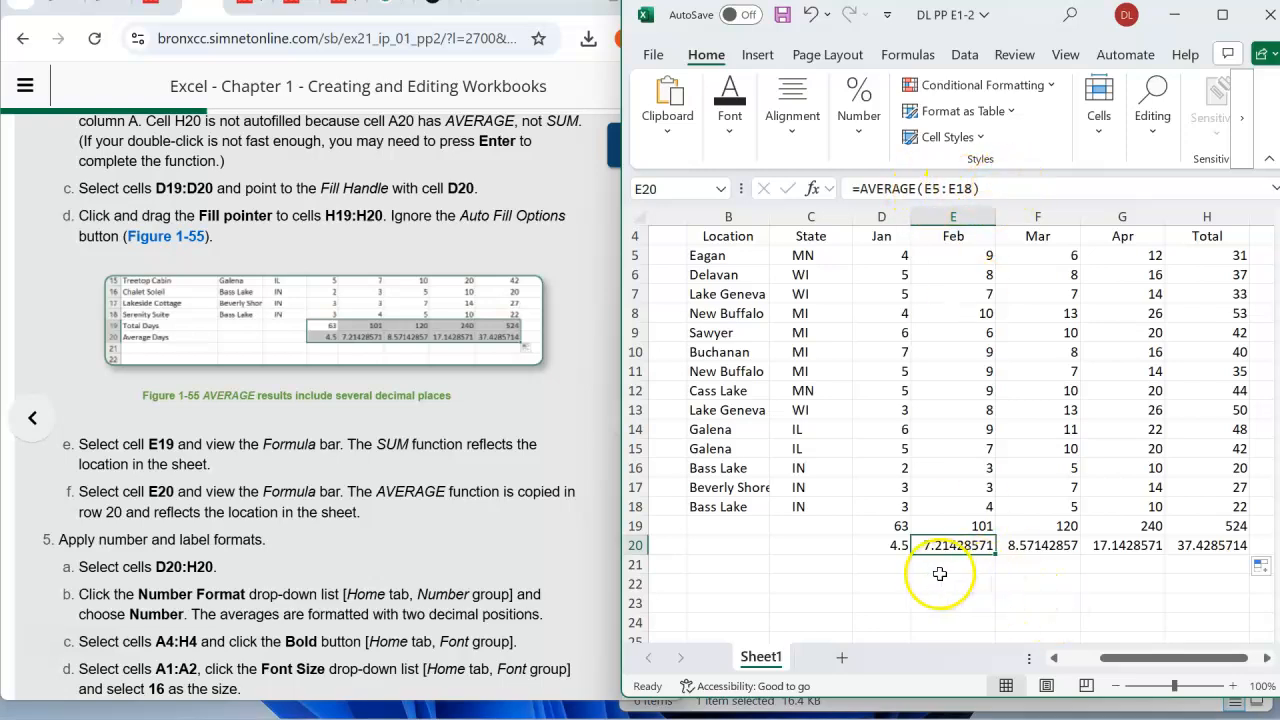
- Compare the SUM formulas in D19, E19 and F19, and read the instructions for number and label formats
left_click(888, 526)
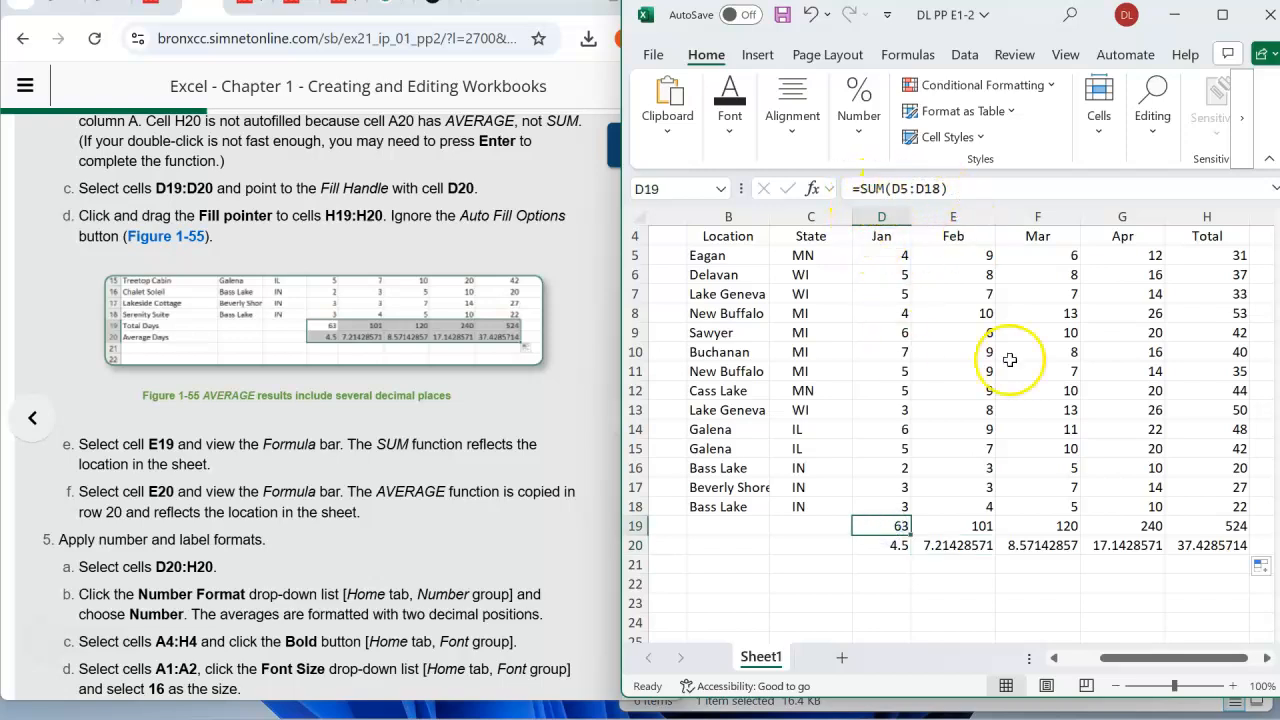
left_click(962, 526)
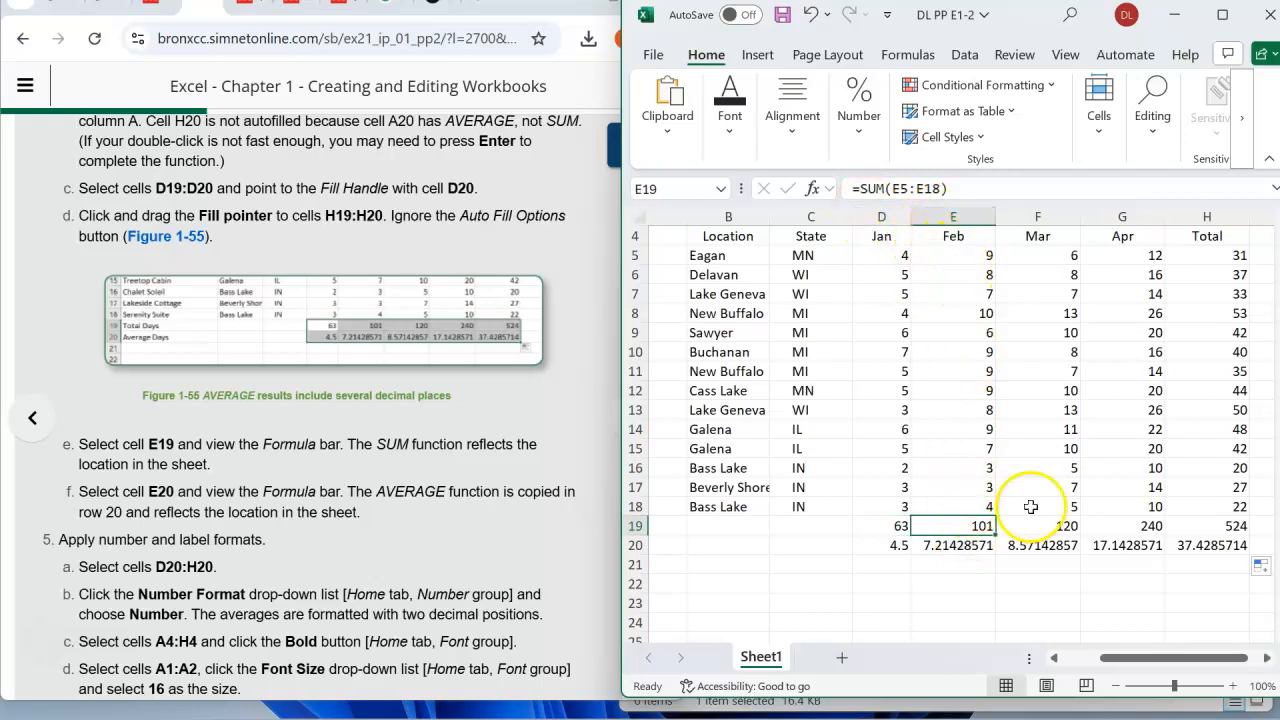
left_click(1068, 529)
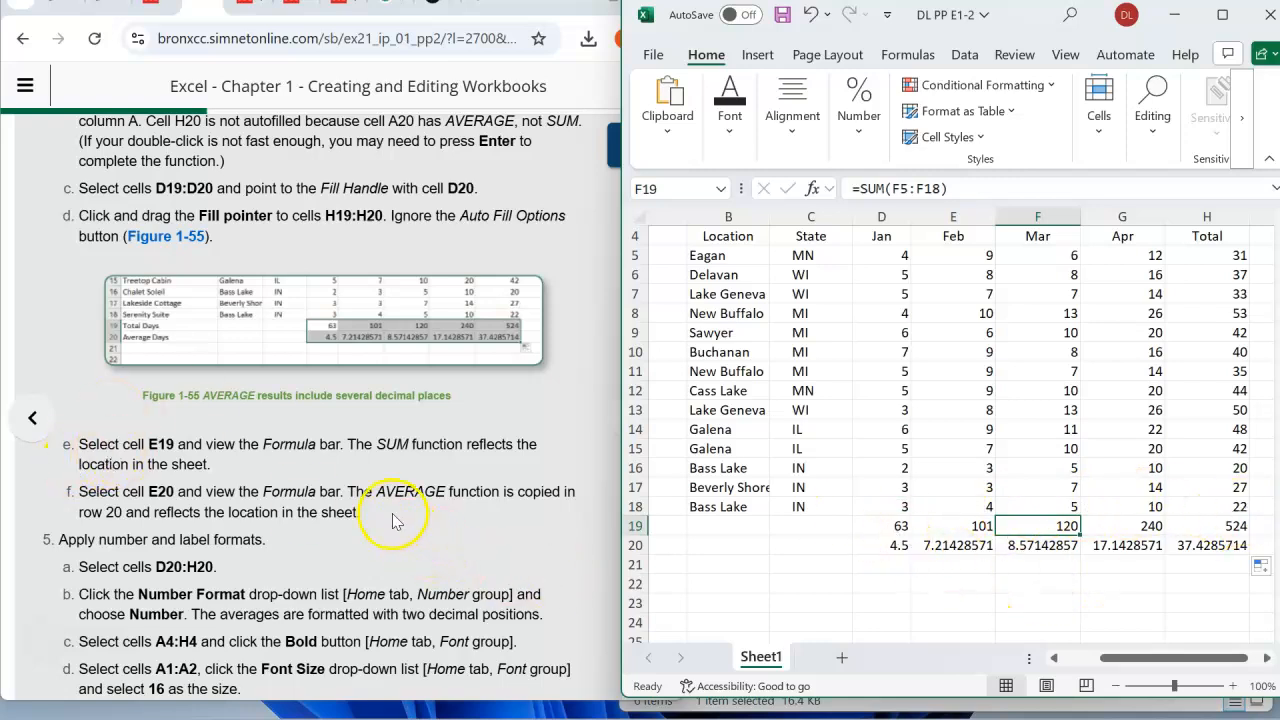
scroll(396, 521, "down", 2)
scroll(387, 508, "down", 2)
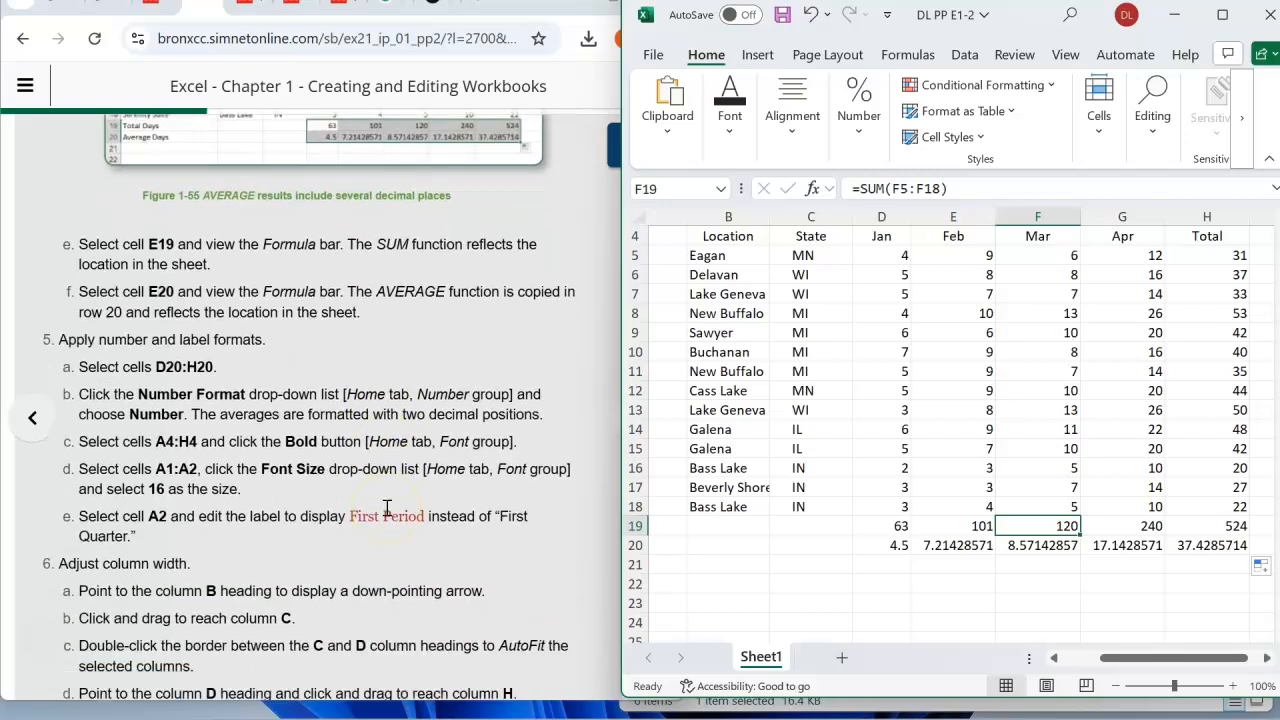
- Apply the Number format with two decimals to the averages in cells D20:H20
scroll(387, 513, "down", 2)
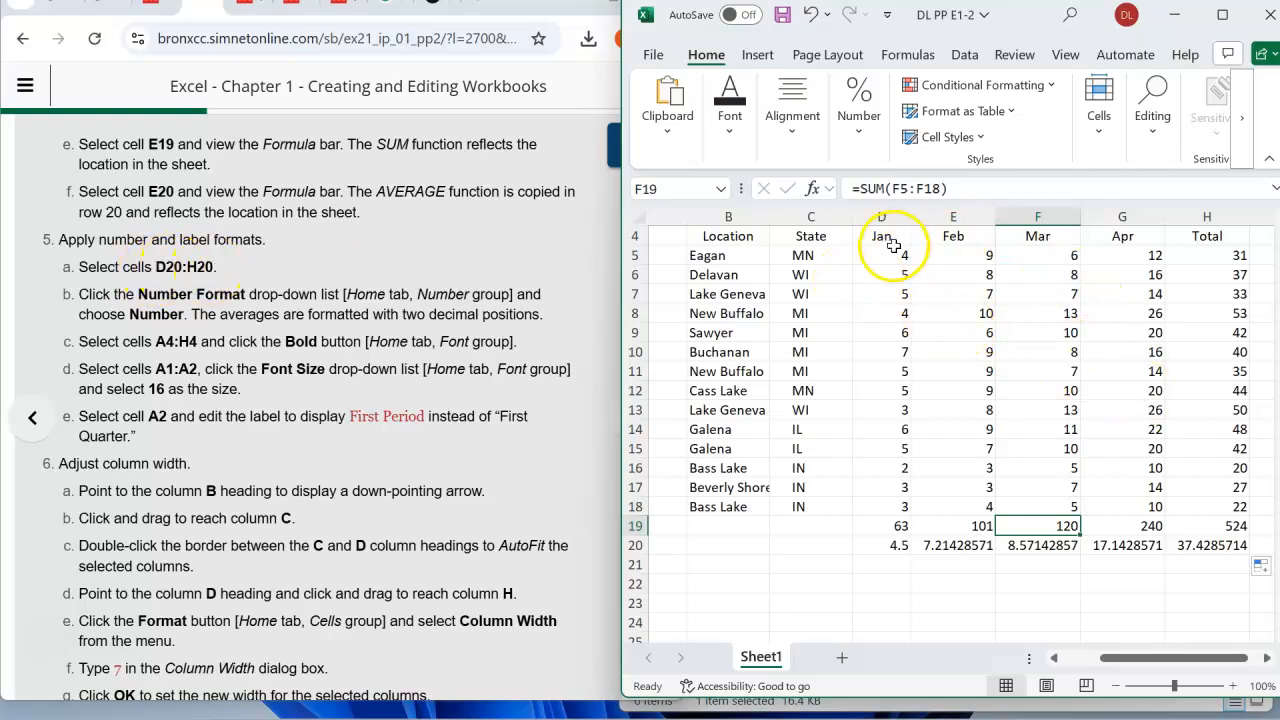
left_click(886, 546)
left_click_drag(886, 546, 1212, 552)
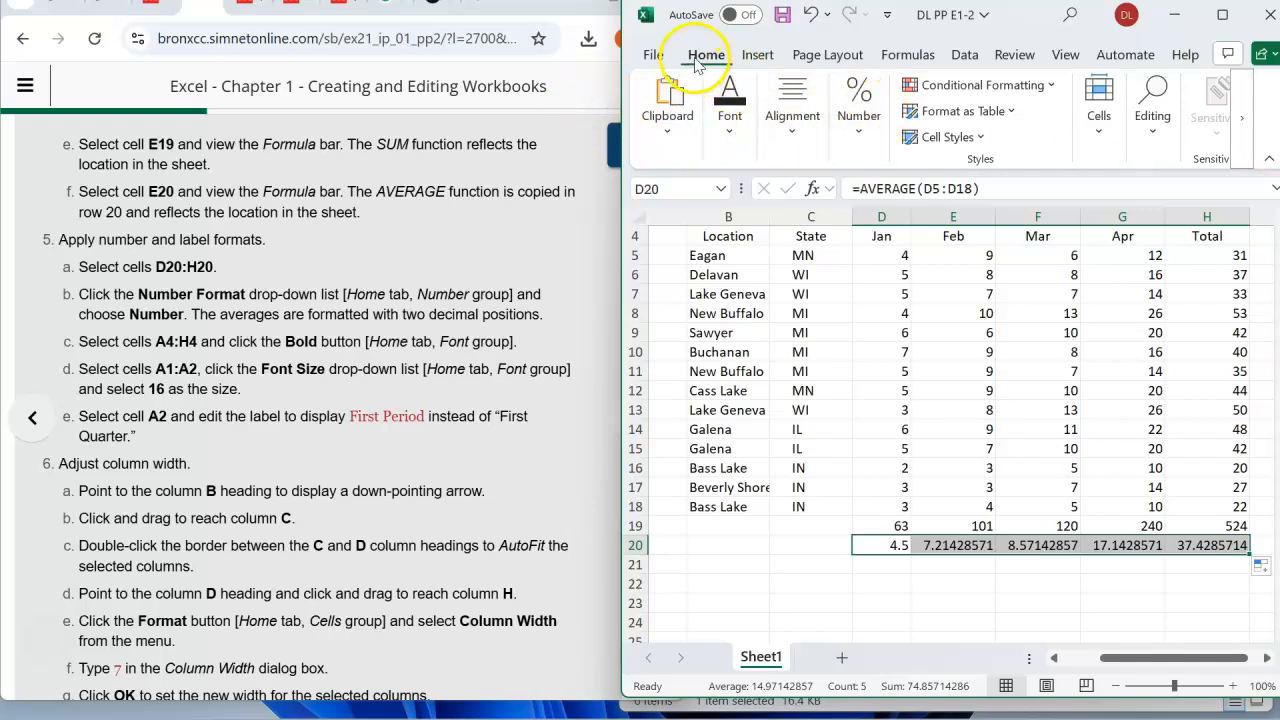
left_click(859, 130)
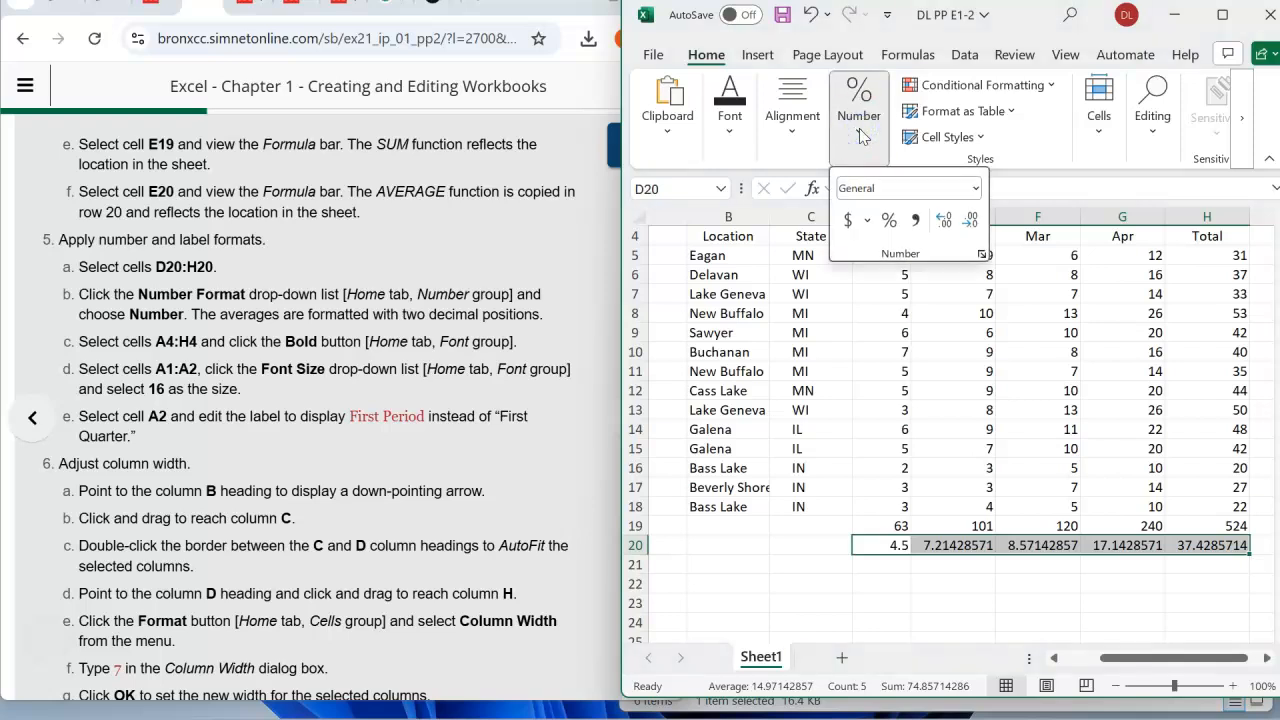
left_click(977, 189)
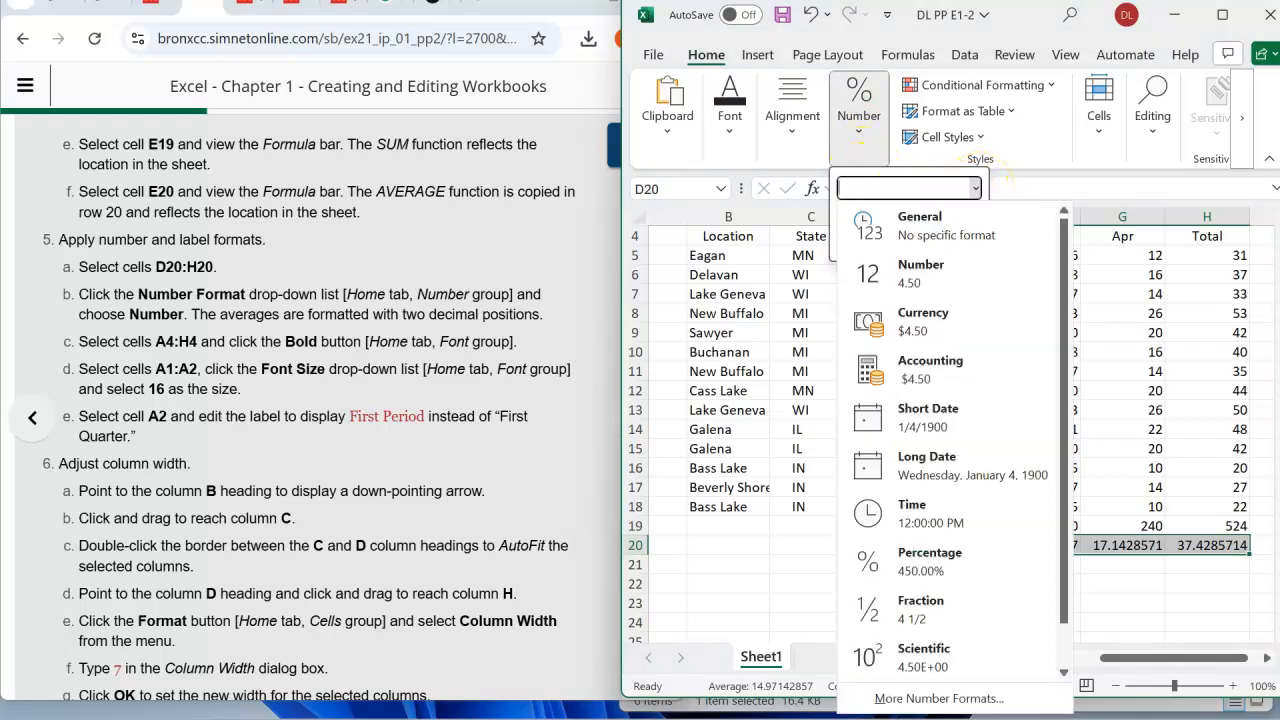
left_click(890, 284)
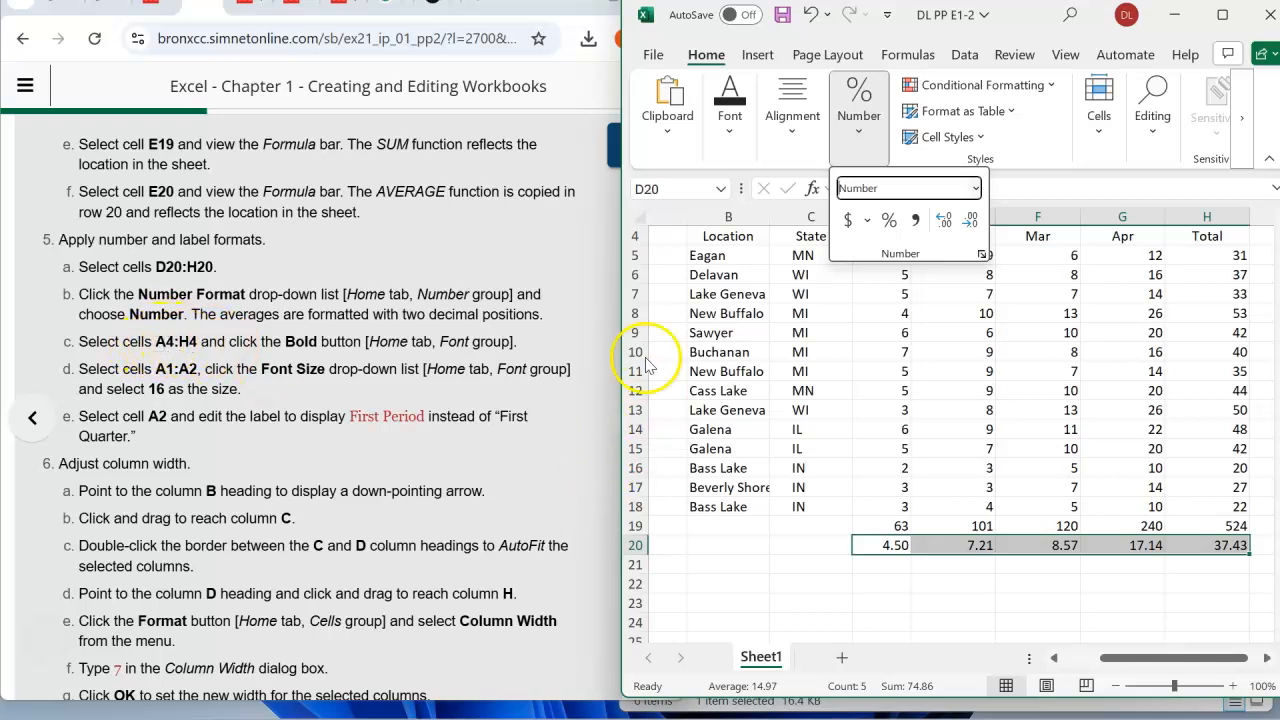
left_click(692, 254)
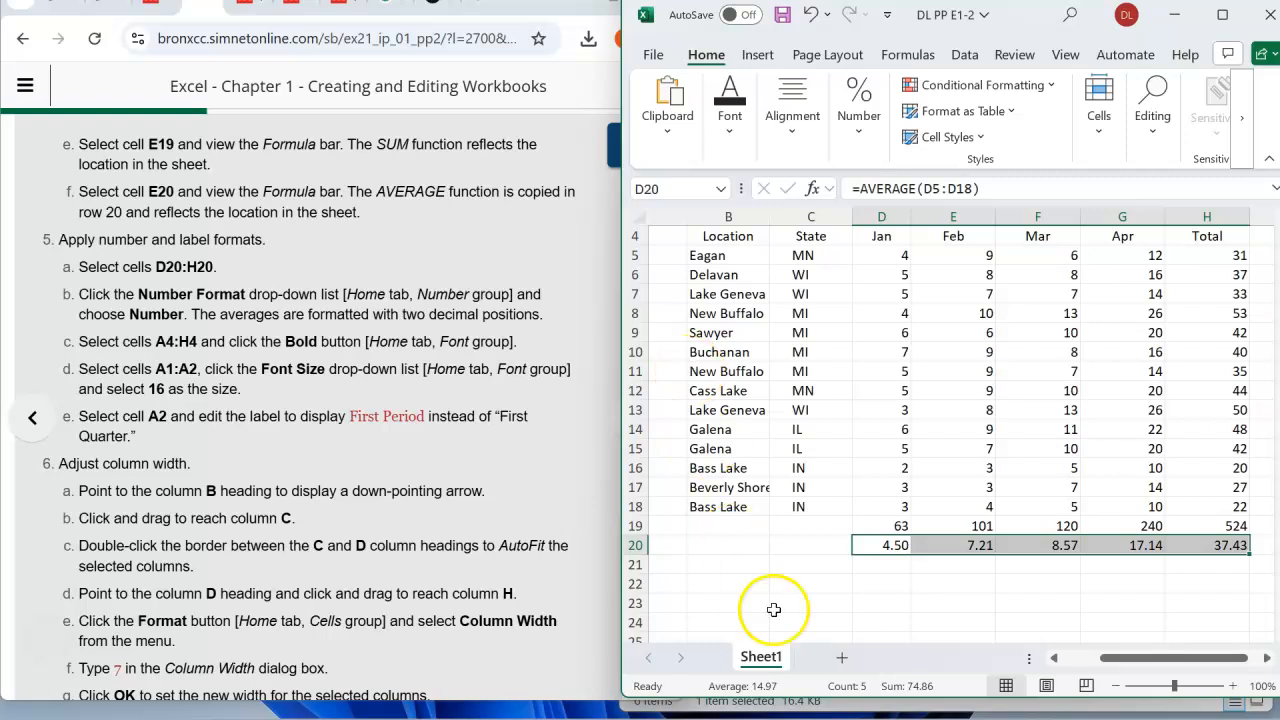
- Make the column labels in cells A4:H4 bold
left_click_drag(1163, 670, 1125, 656)
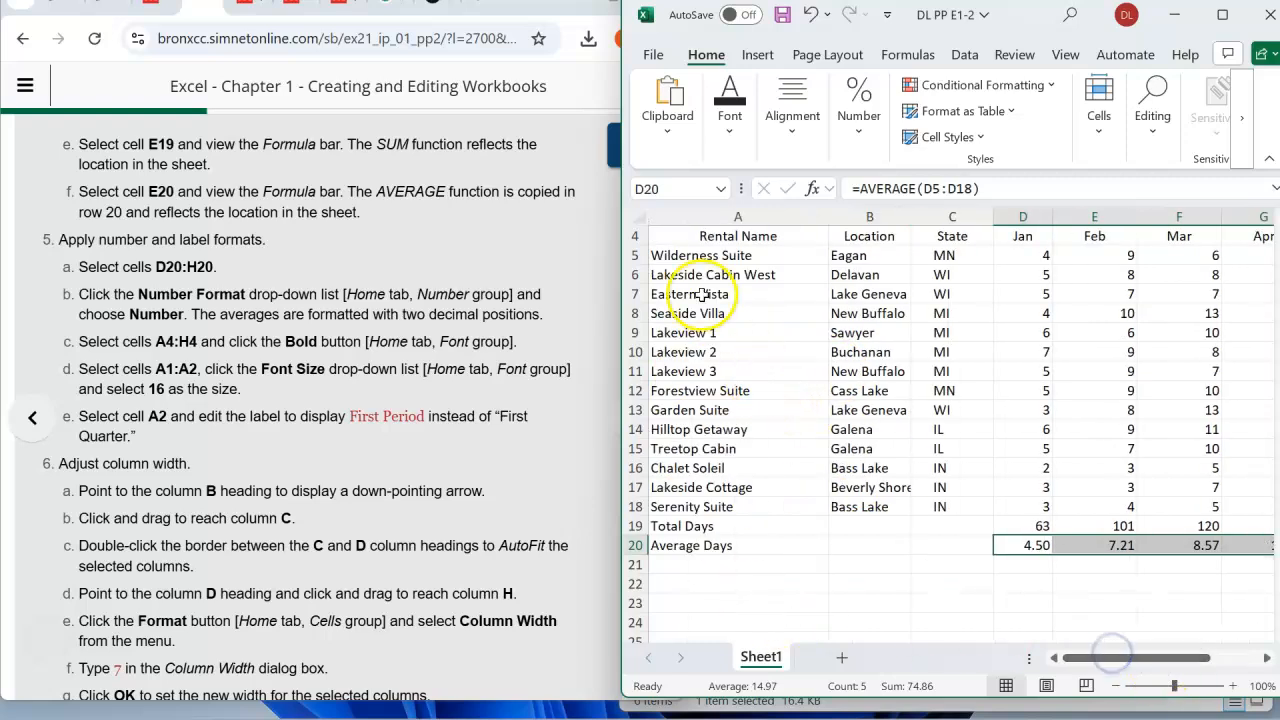
left_click(709, 238)
left_click_drag(709, 238, 1128, 236)
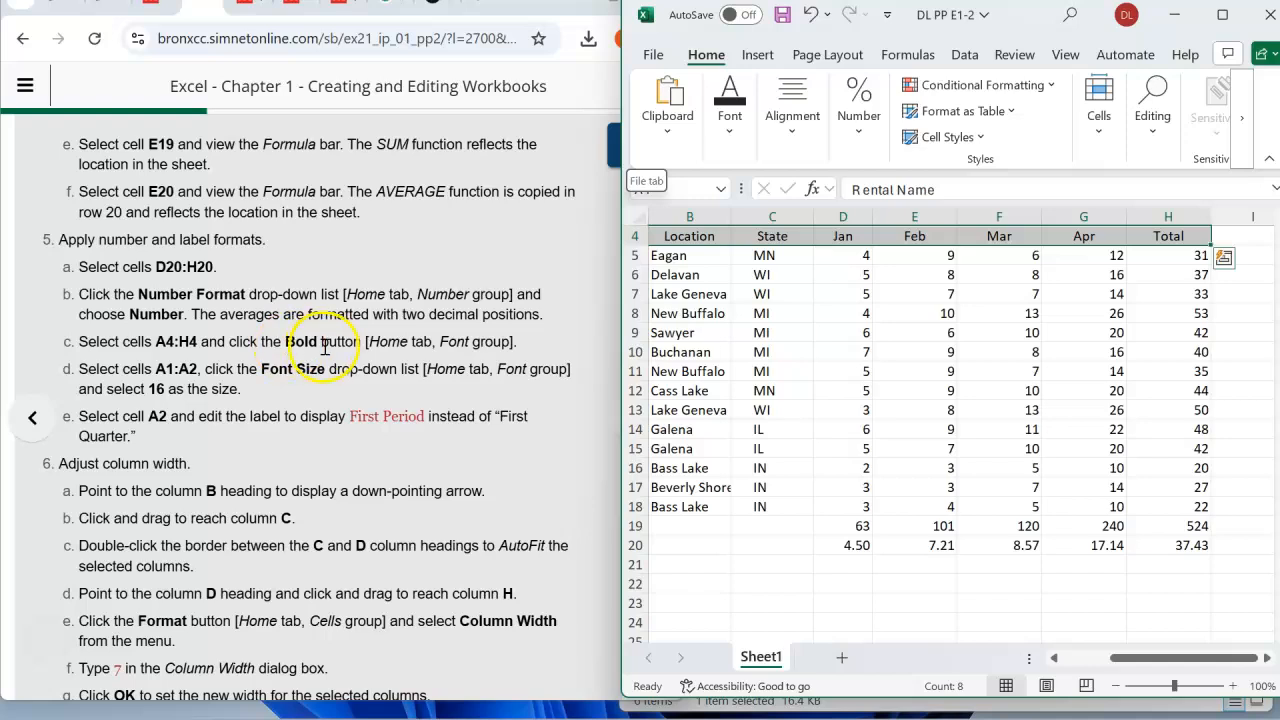
left_click(730, 138)
left_click(720, 221)
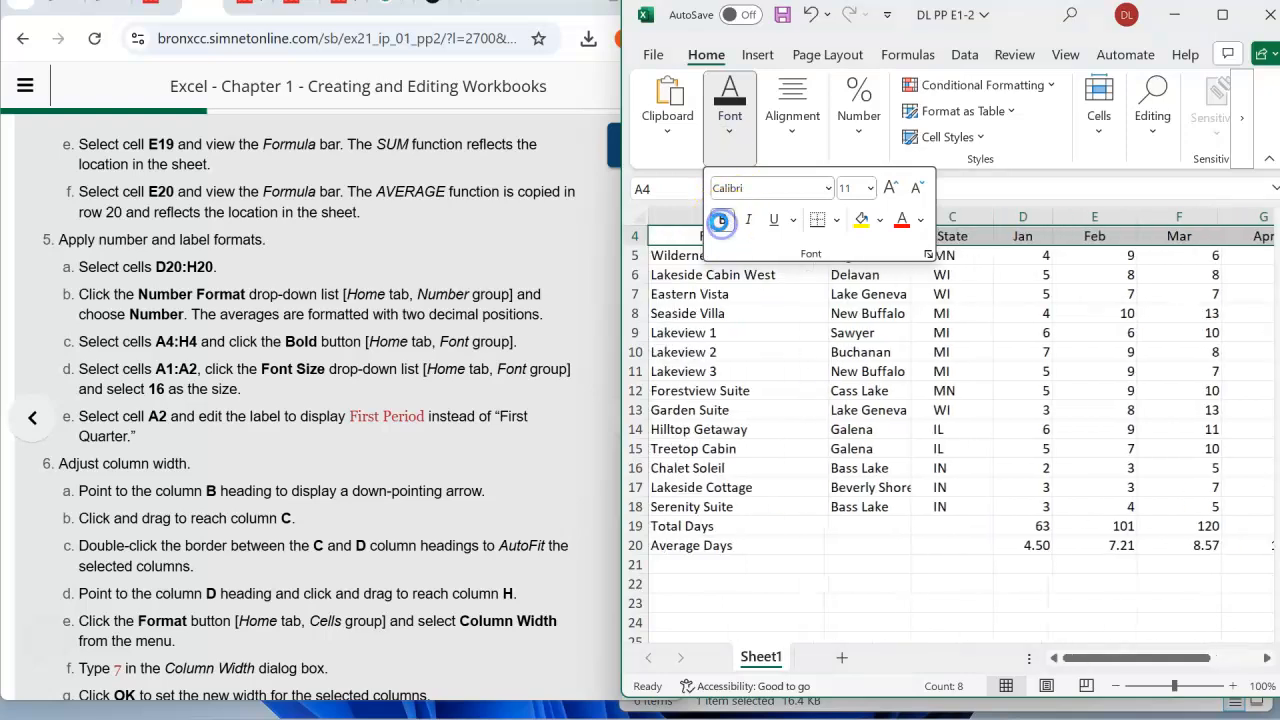
left_click(987, 296)
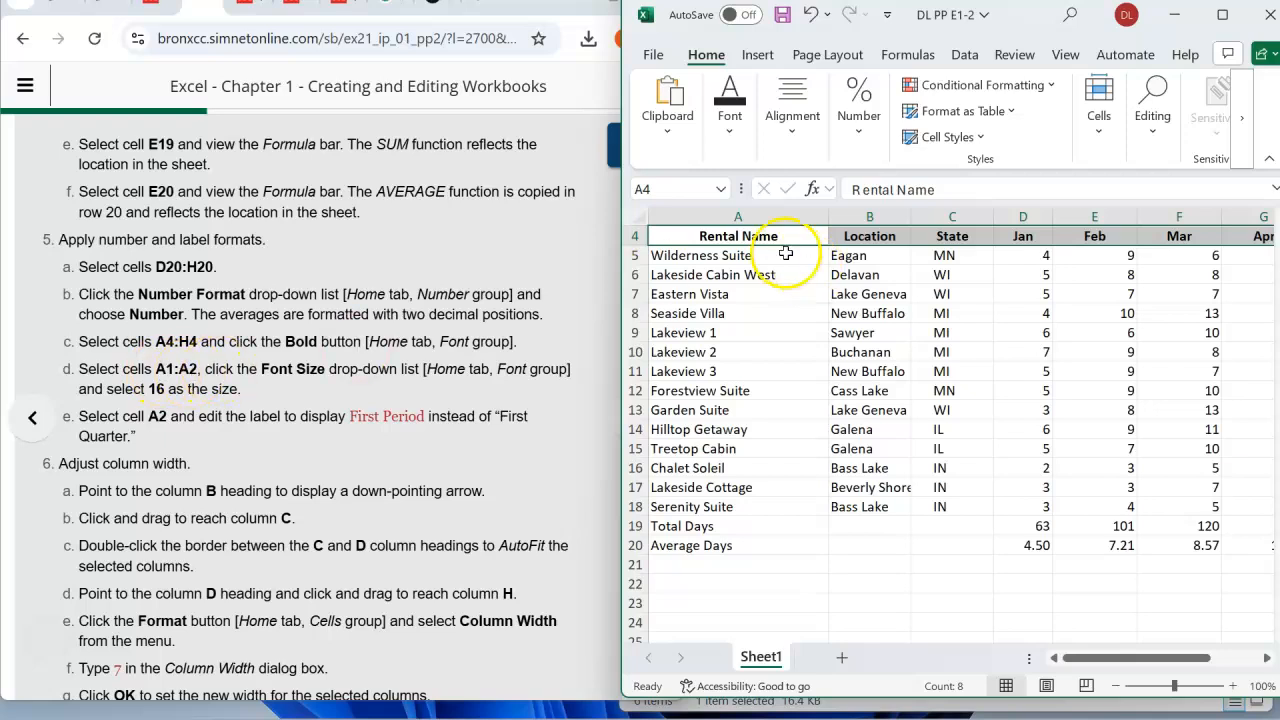
- Set the font size of the titles in cells A1:A2 to 16
scroll(737, 291, "down", 1)
scroll(733, 300, "up", 2)
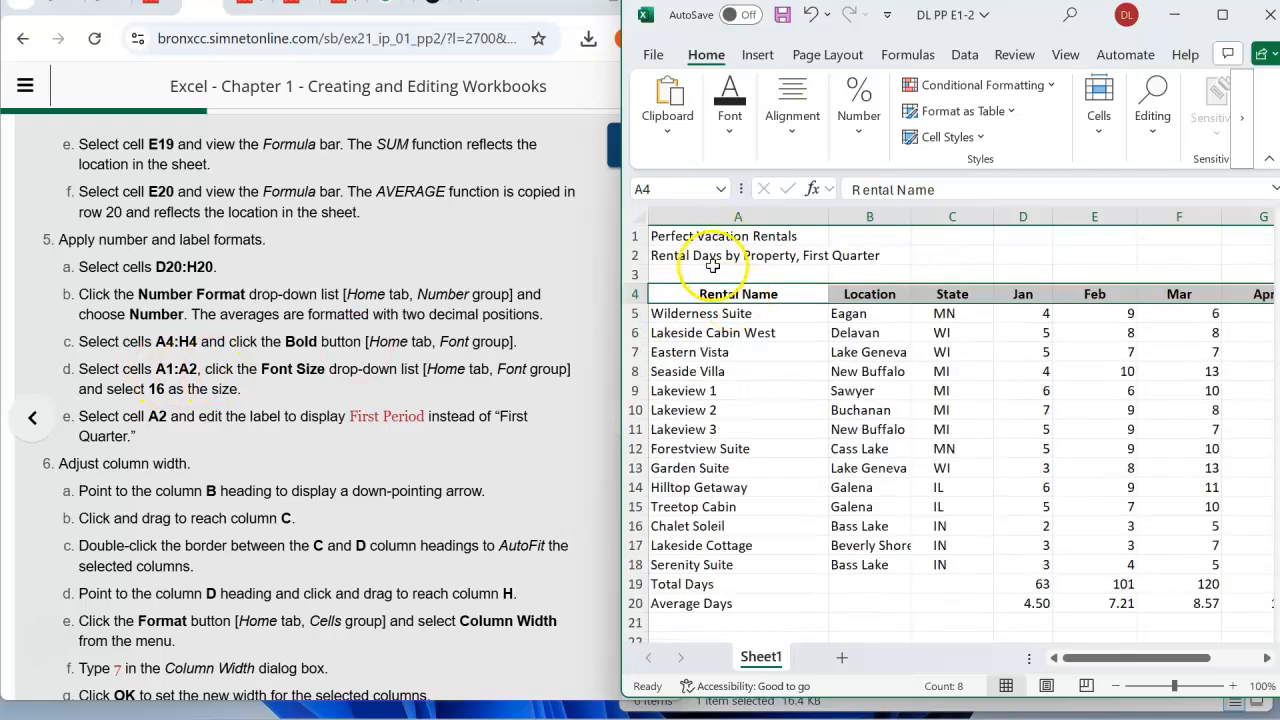
left_click_drag(707, 238, 712, 257)
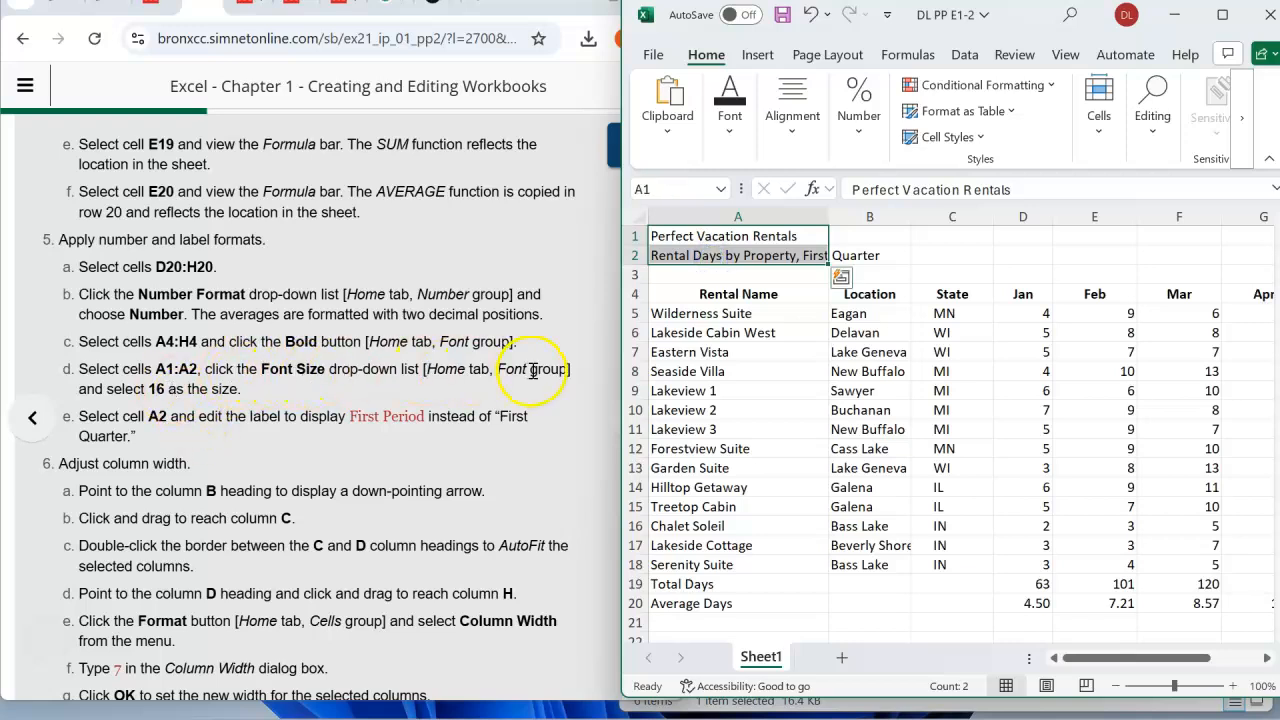
left_click(733, 137)
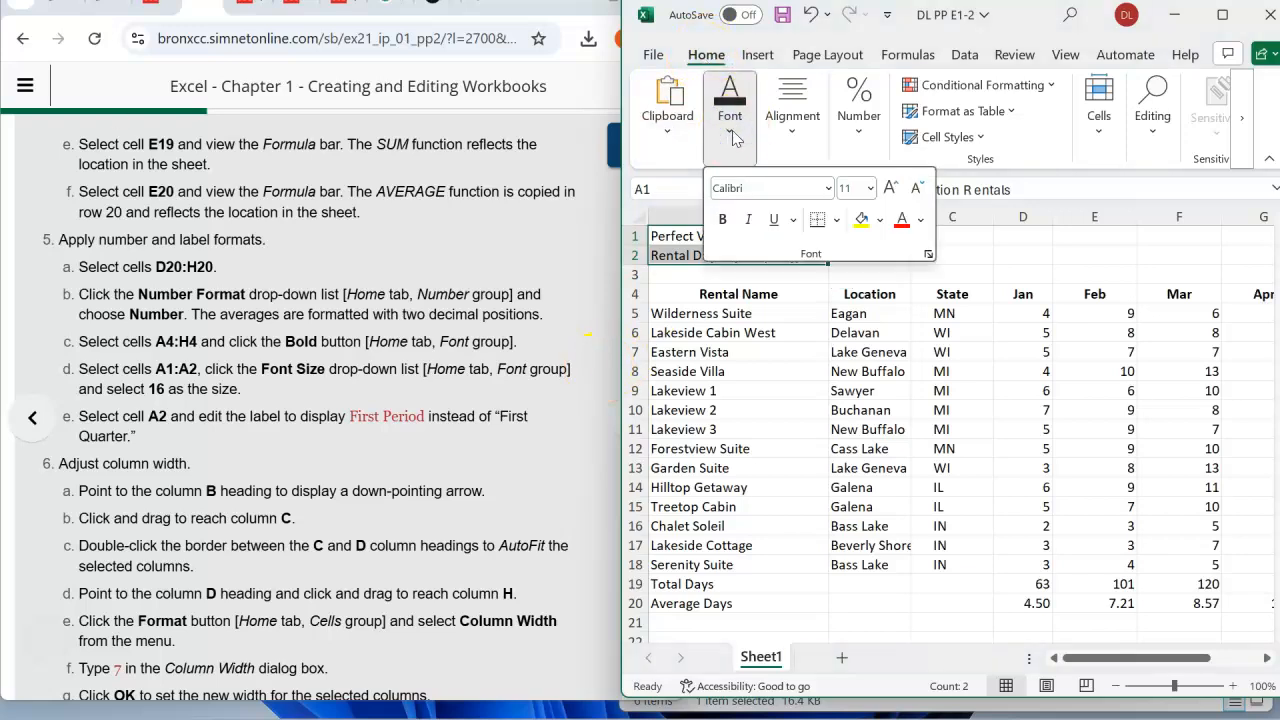
left_click(870, 188)
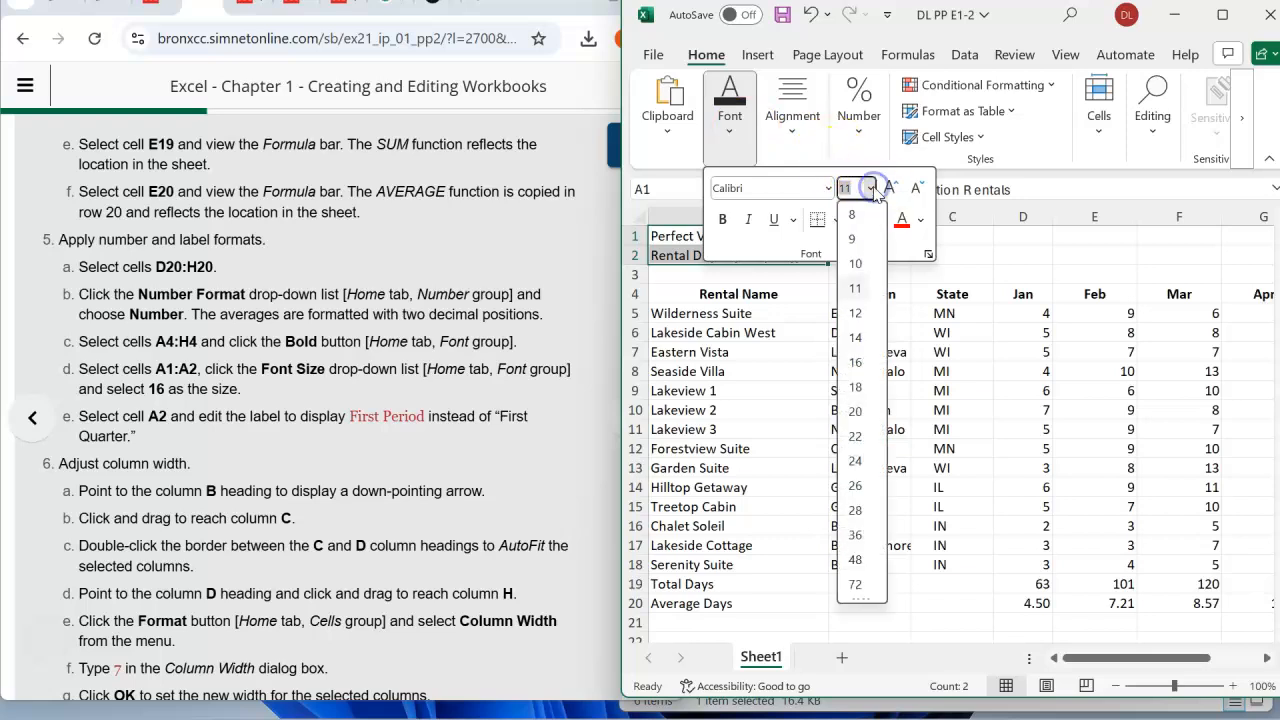
left_click(858, 364)
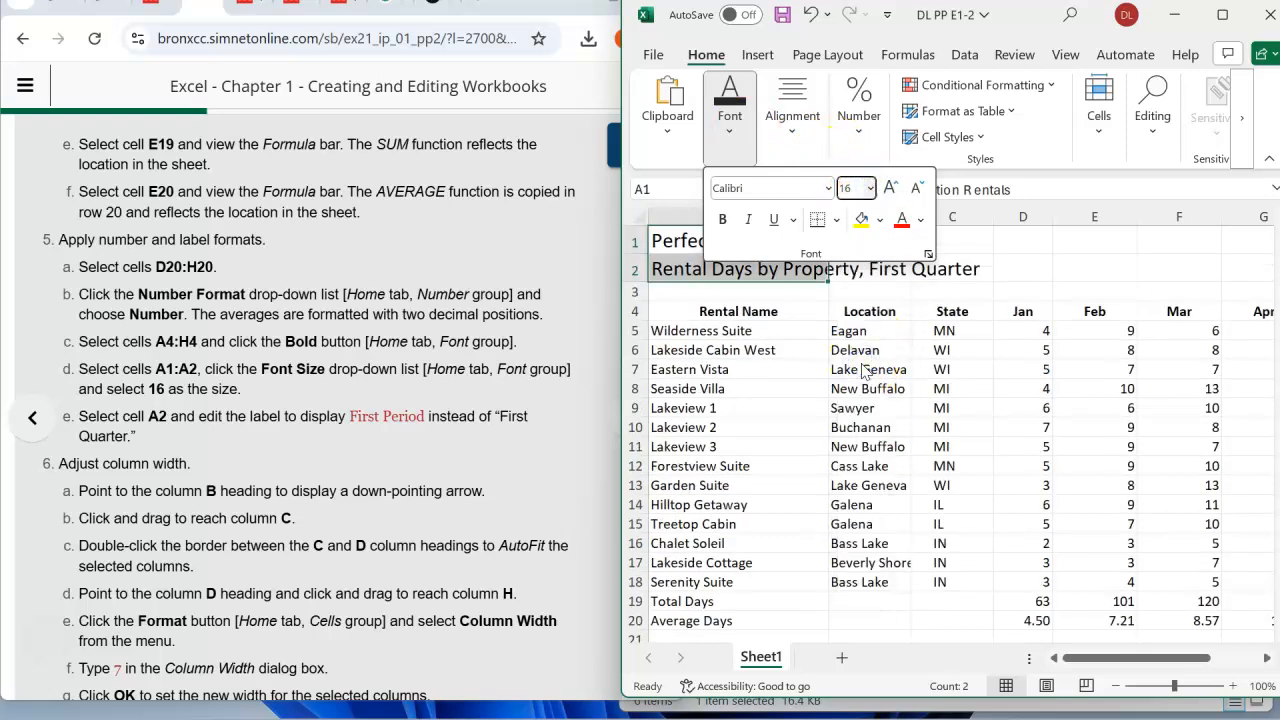
left_click(987, 264)
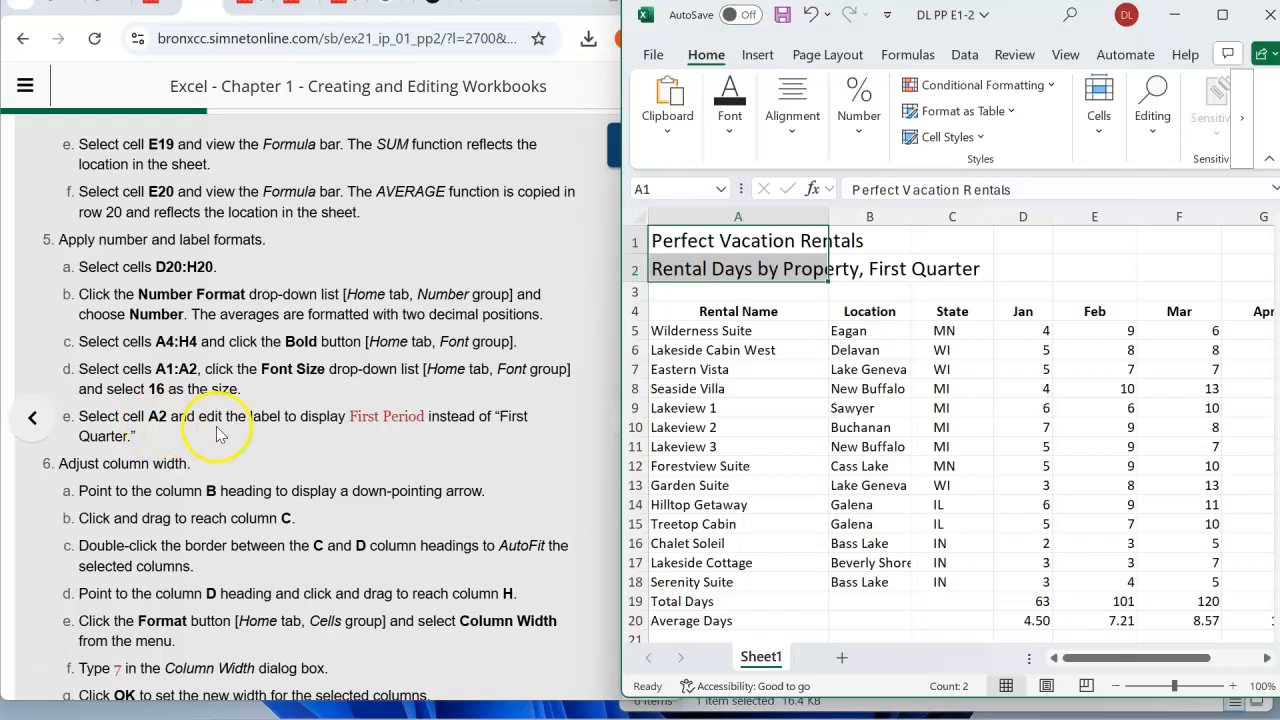
- Edit the label in cell A2 to read "Rental Days by Property, First Period"
left_click(740, 269)
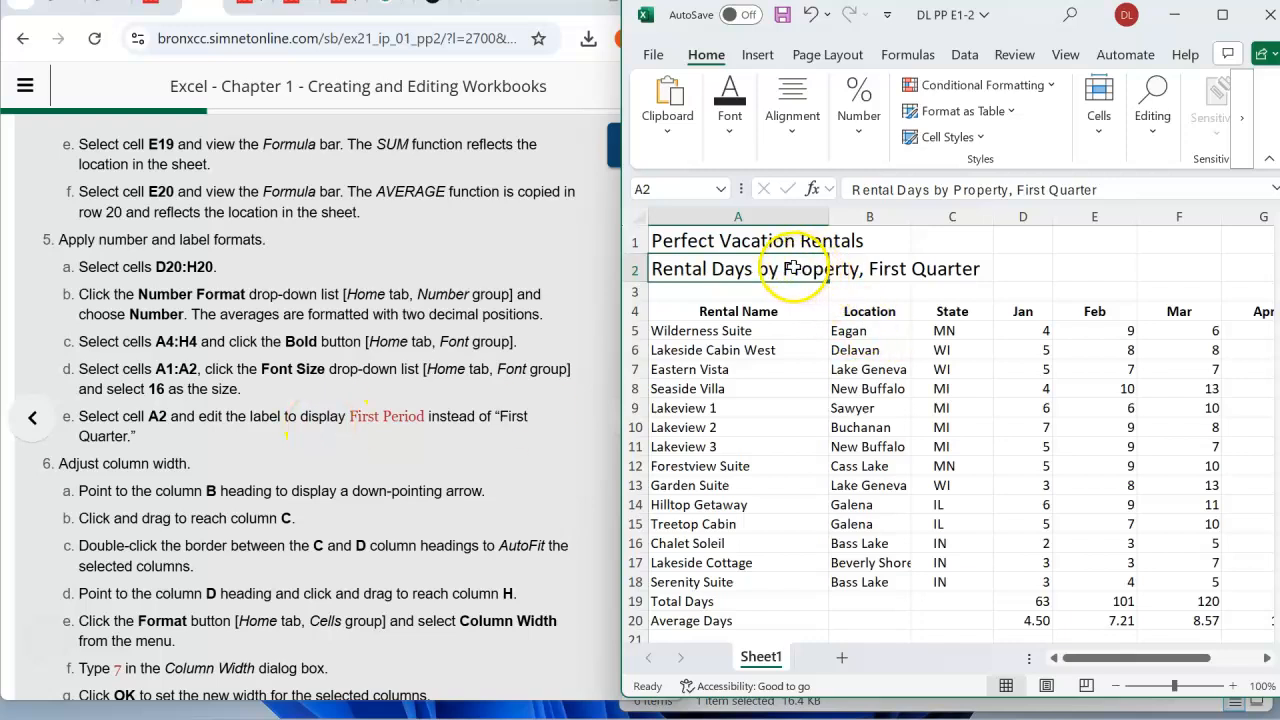
double_click(763, 270)
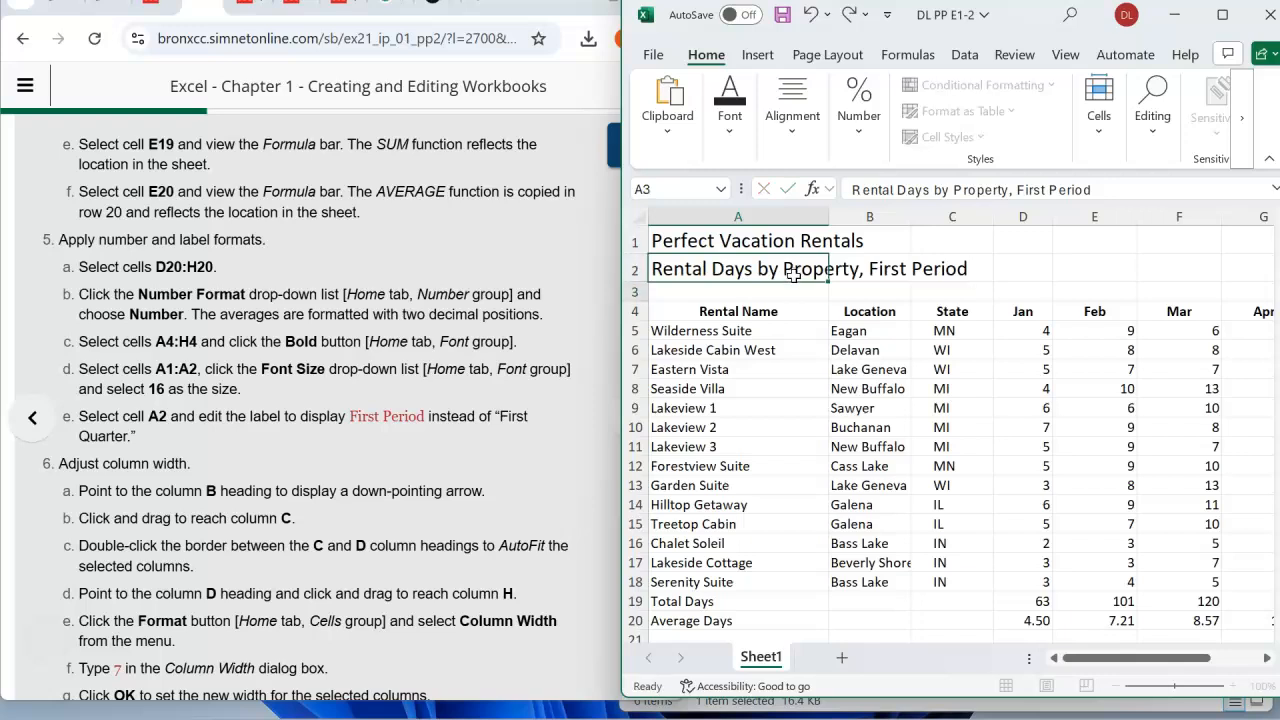
key("Return")
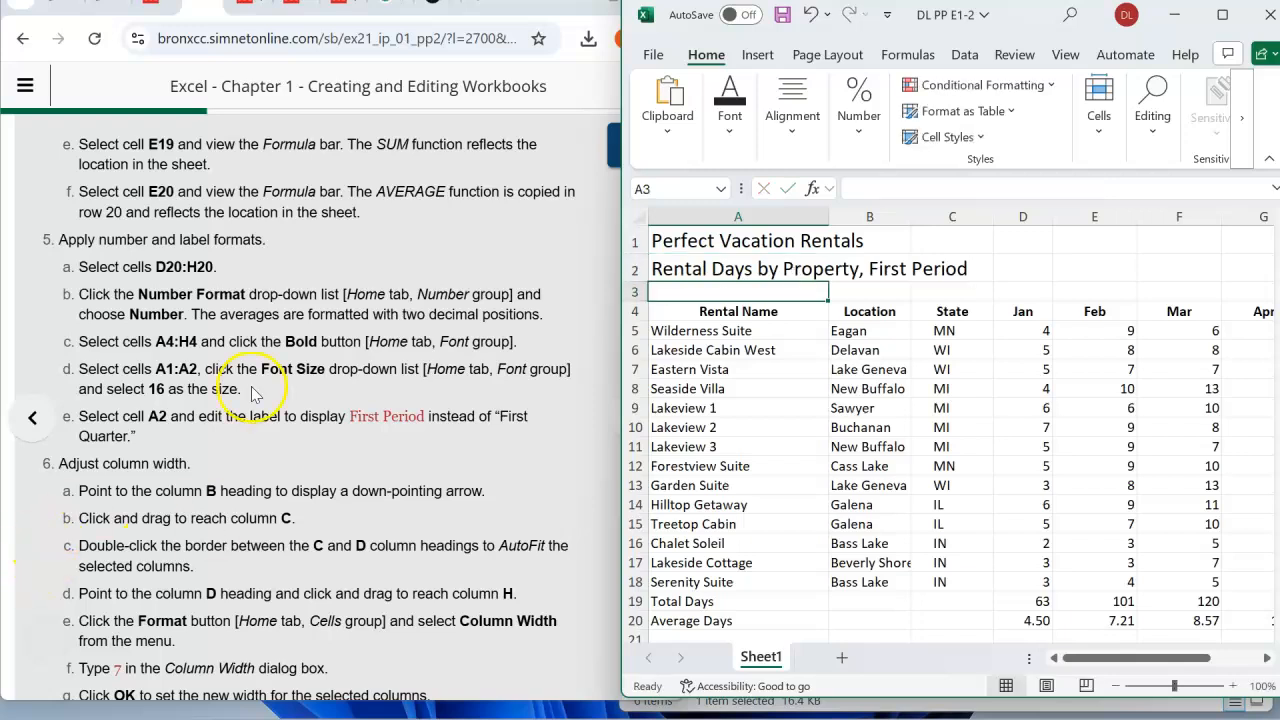
- Read the column width instructions and AutoFit the Location and State columns, B and C, together
scroll(253, 390, "down", 1)
scroll(253, 386, "down", 2)
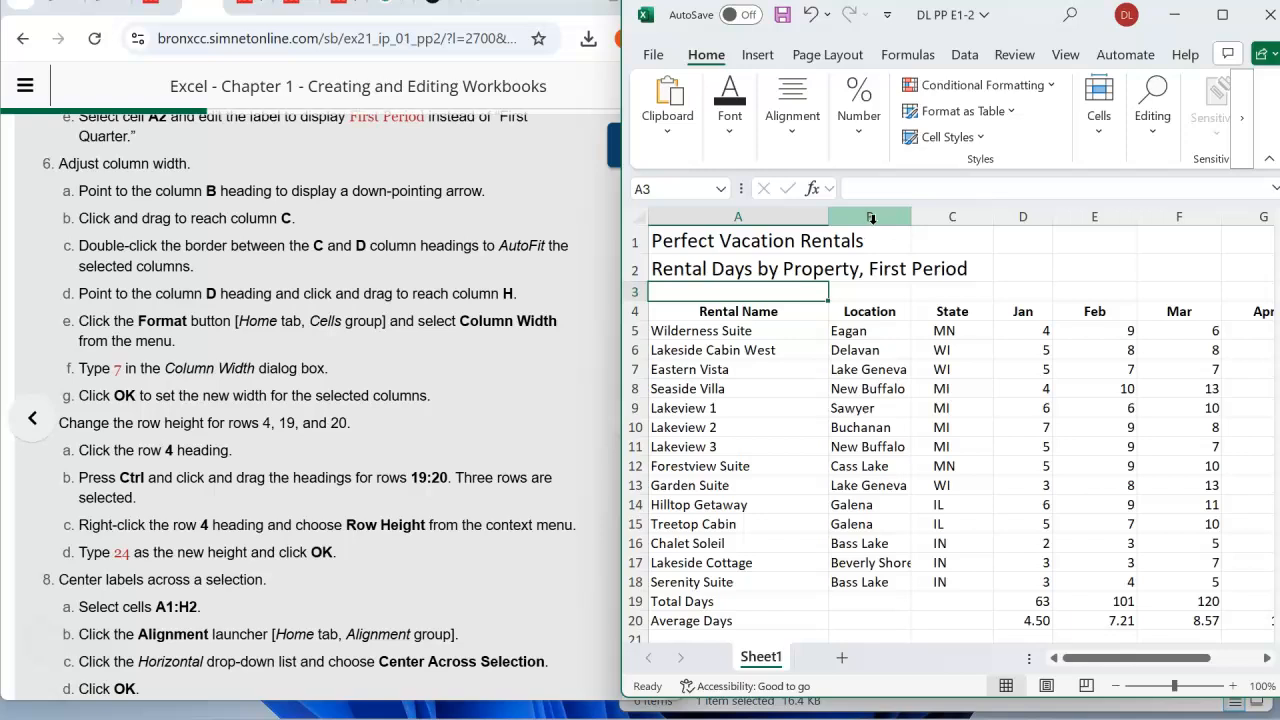
left_click_drag(873, 218, 945, 218)
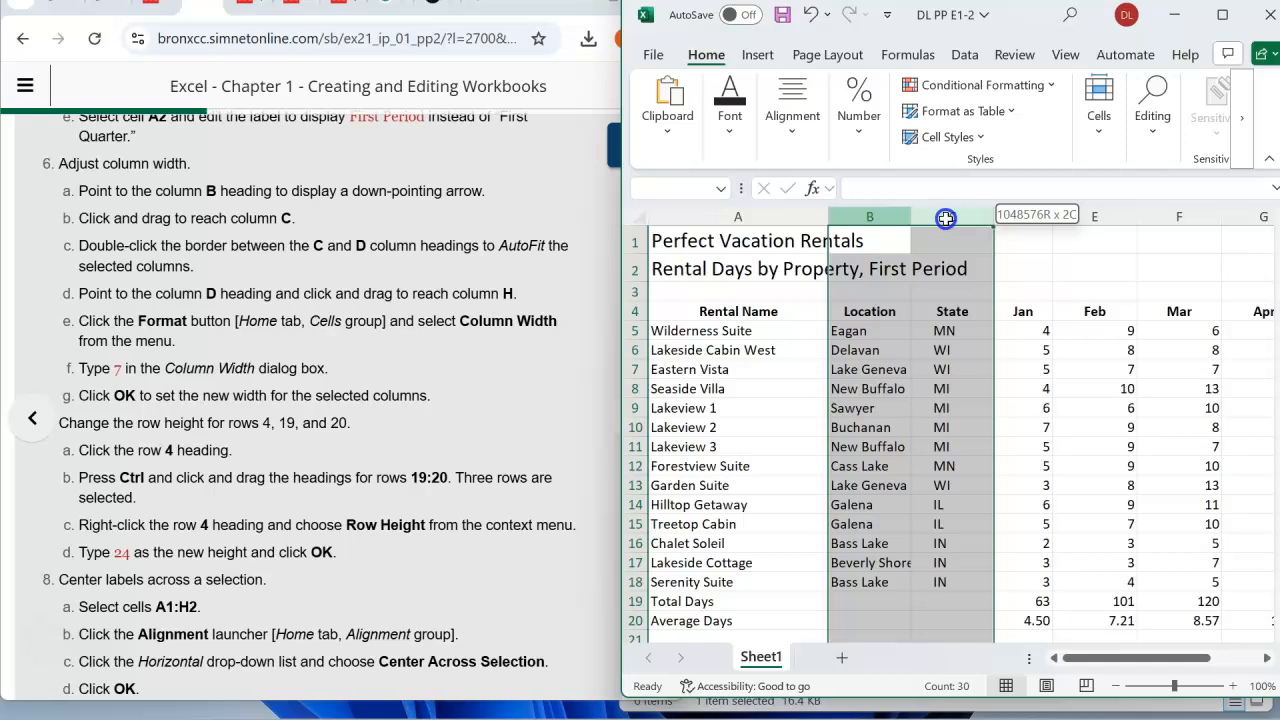
left_click_drag(945, 218, 1006, 218)
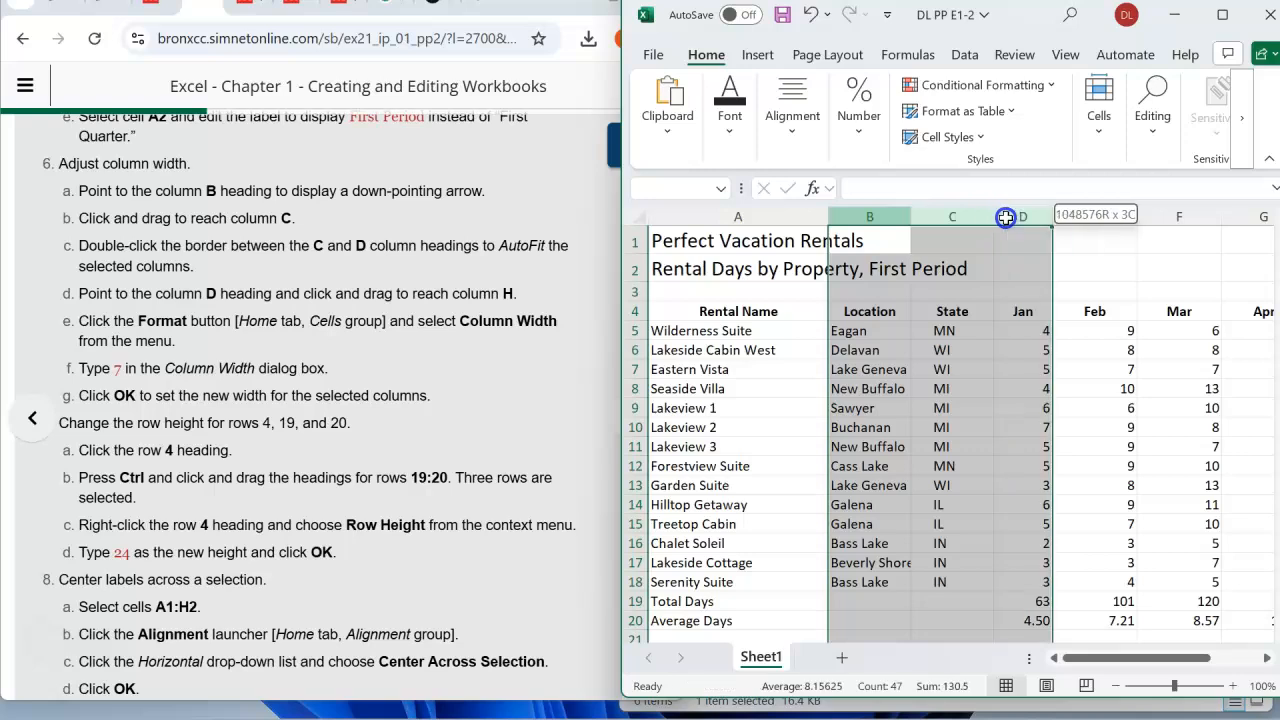
left_click_drag(1006, 217, 971, 213)
left_click(971, 212)
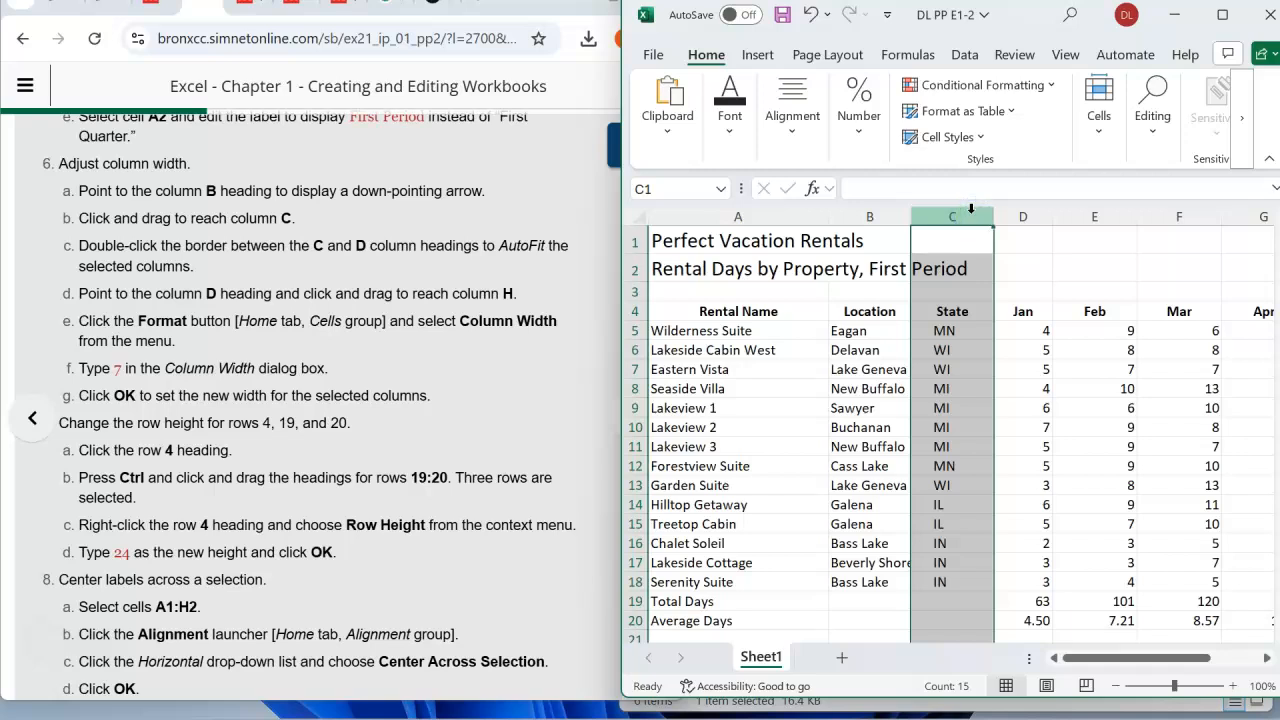
left_click_drag(857, 216, 944, 216)
left_click(925, 217)
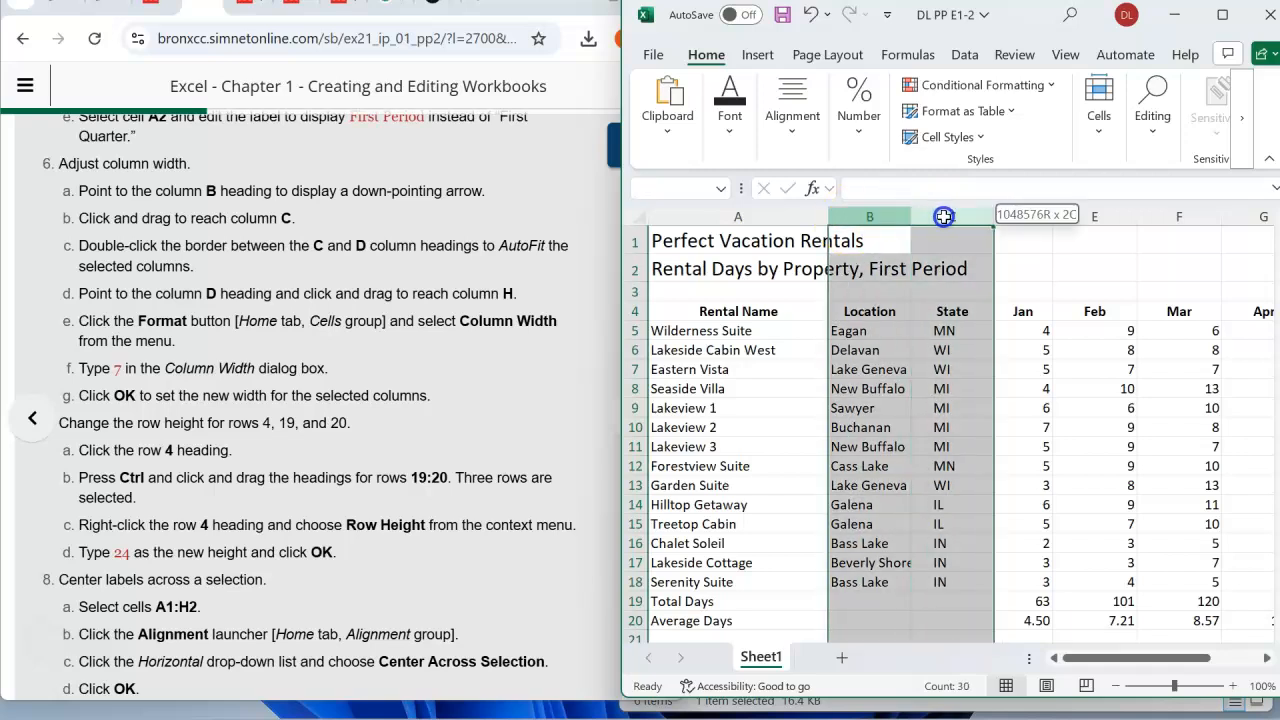
left_click(943, 217)
left_click_drag(897, 215, 938, 215)
left_click_drag(938, 215, 937, 213)
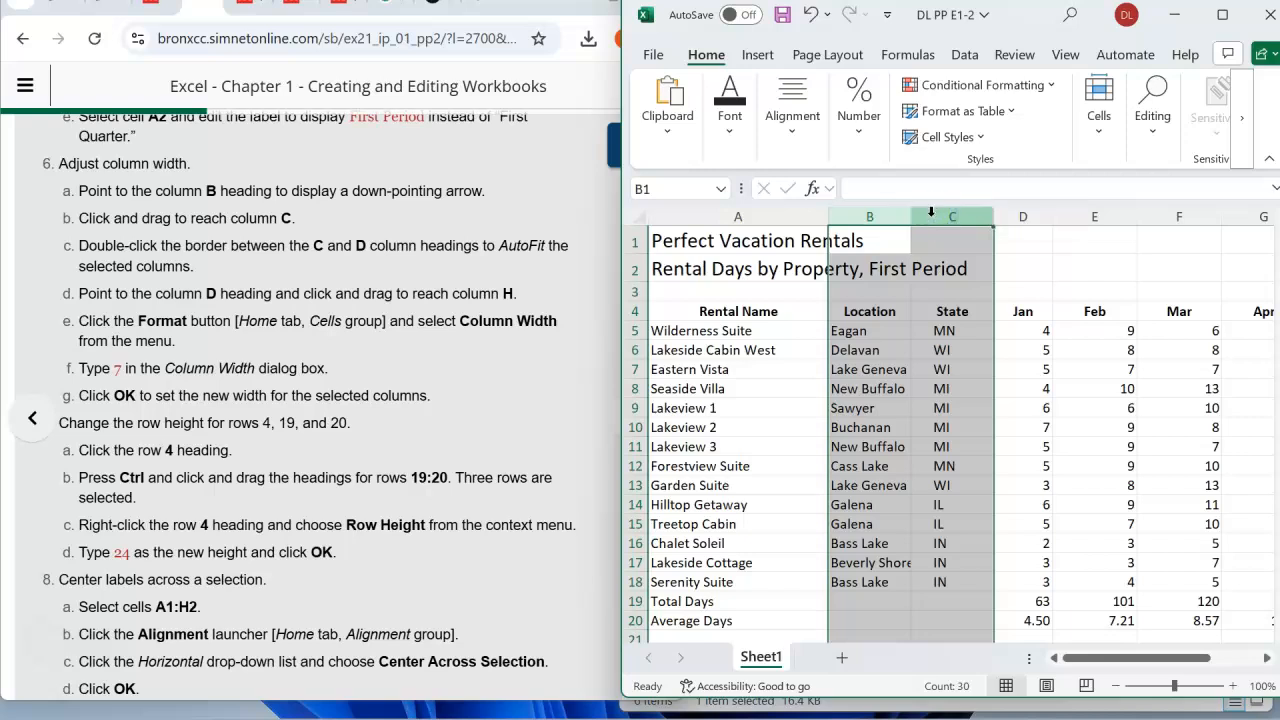
double_click(994, 220)
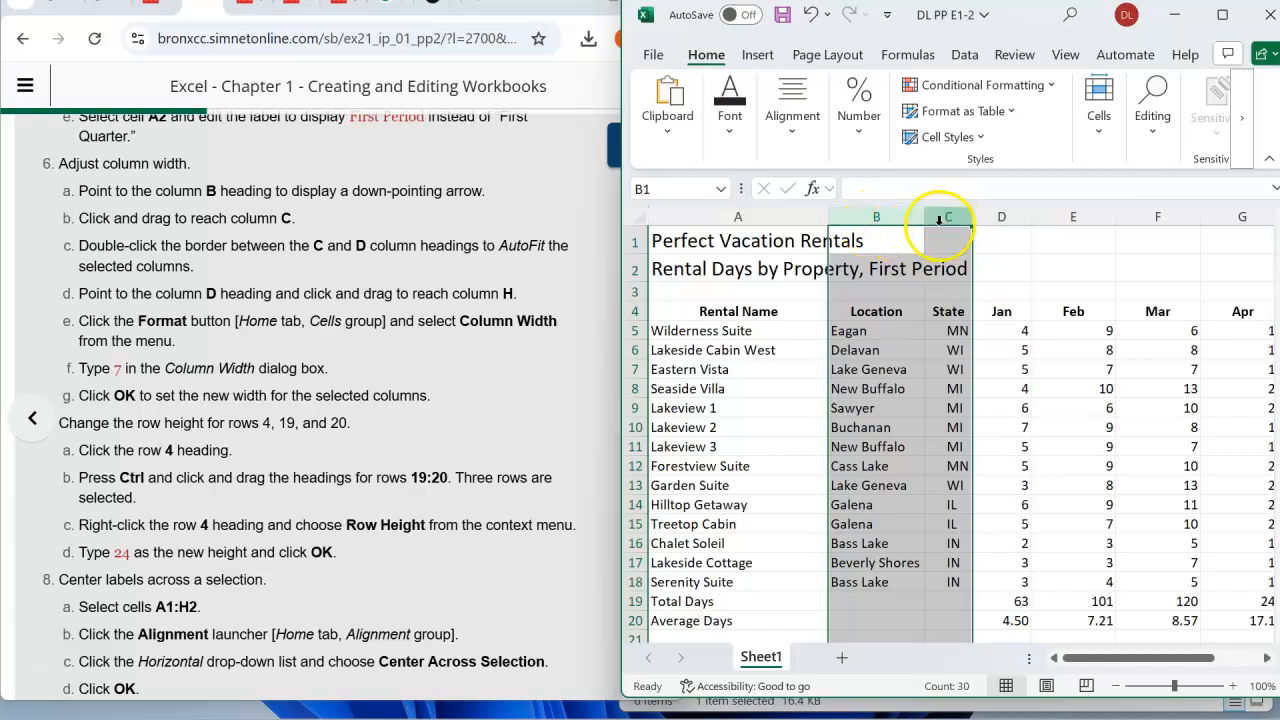
- AutoFit the widths of the State and Jan columns, C and D
left_click_drag(952, 214, 996, 218)
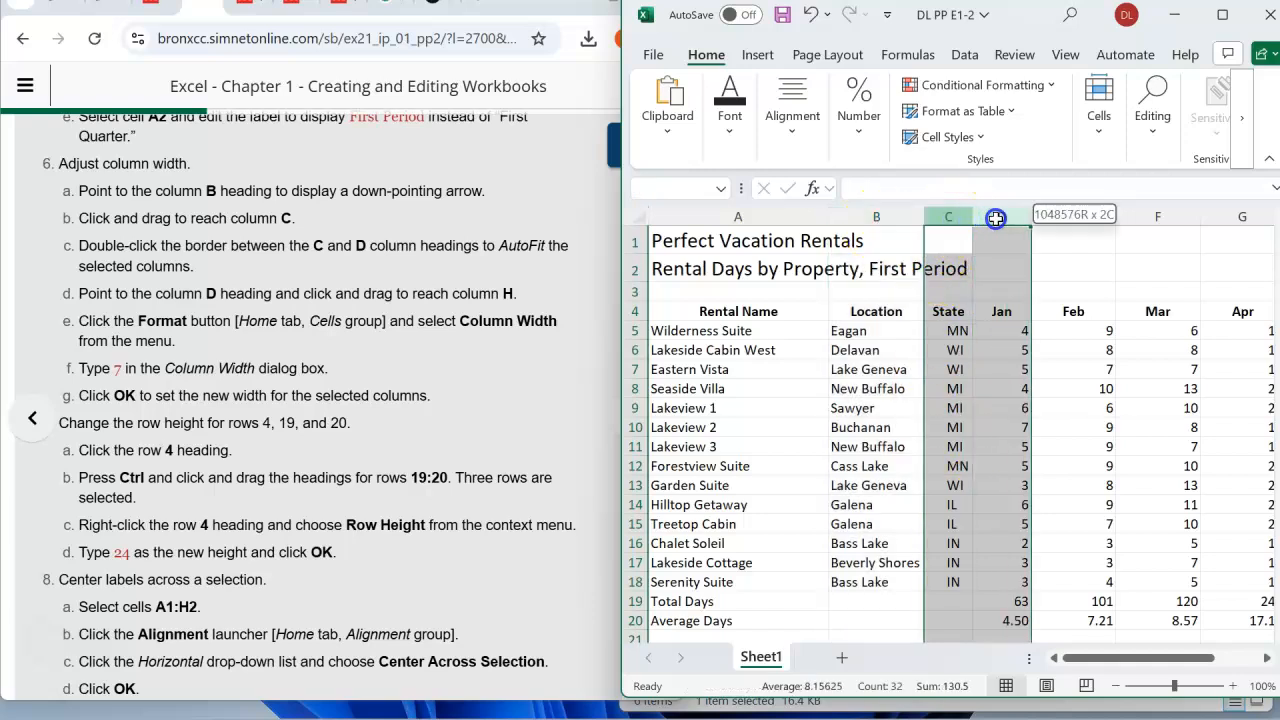
left_click_drag(996, 218, 996, 216)
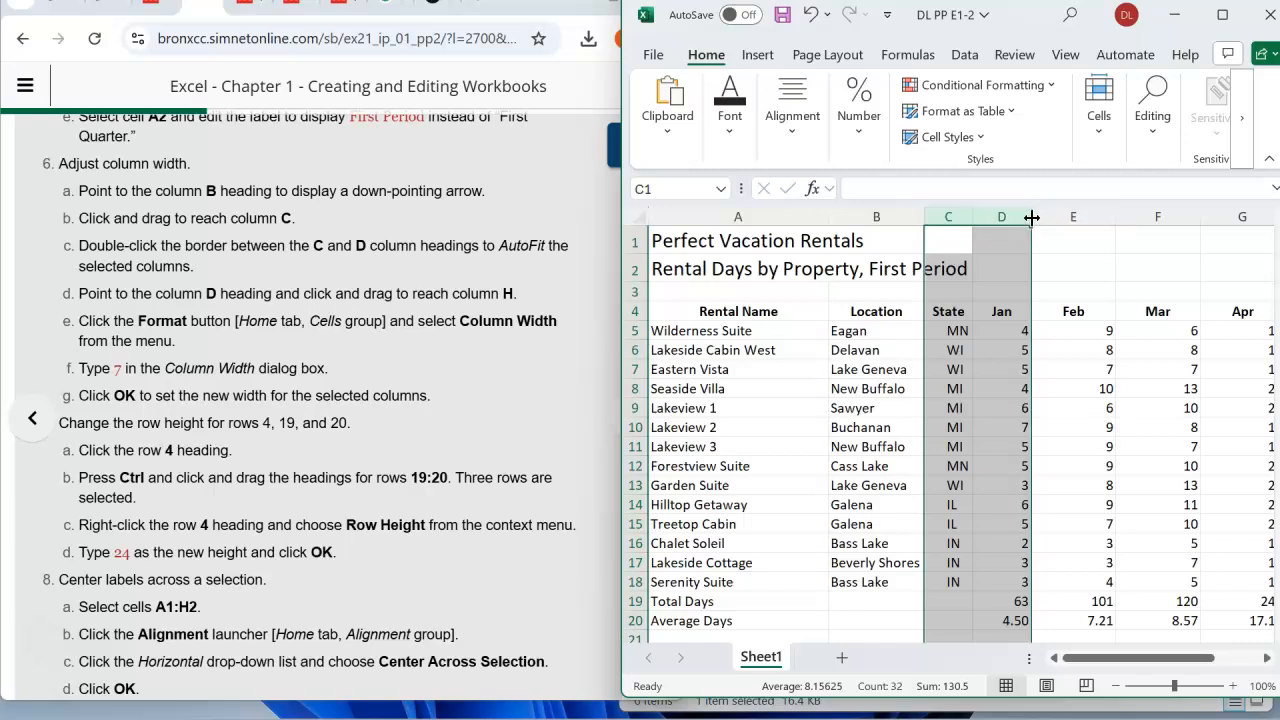
double_click(1031, 216)
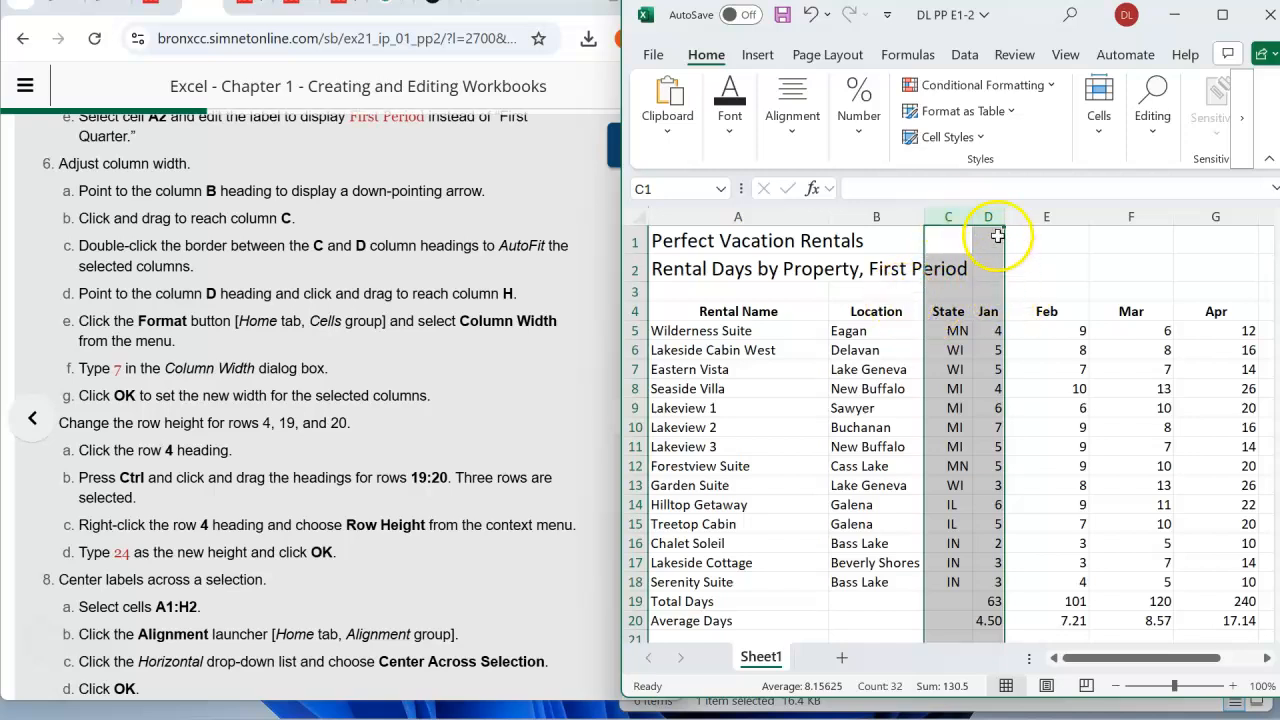
- Set the column width of columns D through H to 7
left_click_drag(993, 218, 1155, 216)
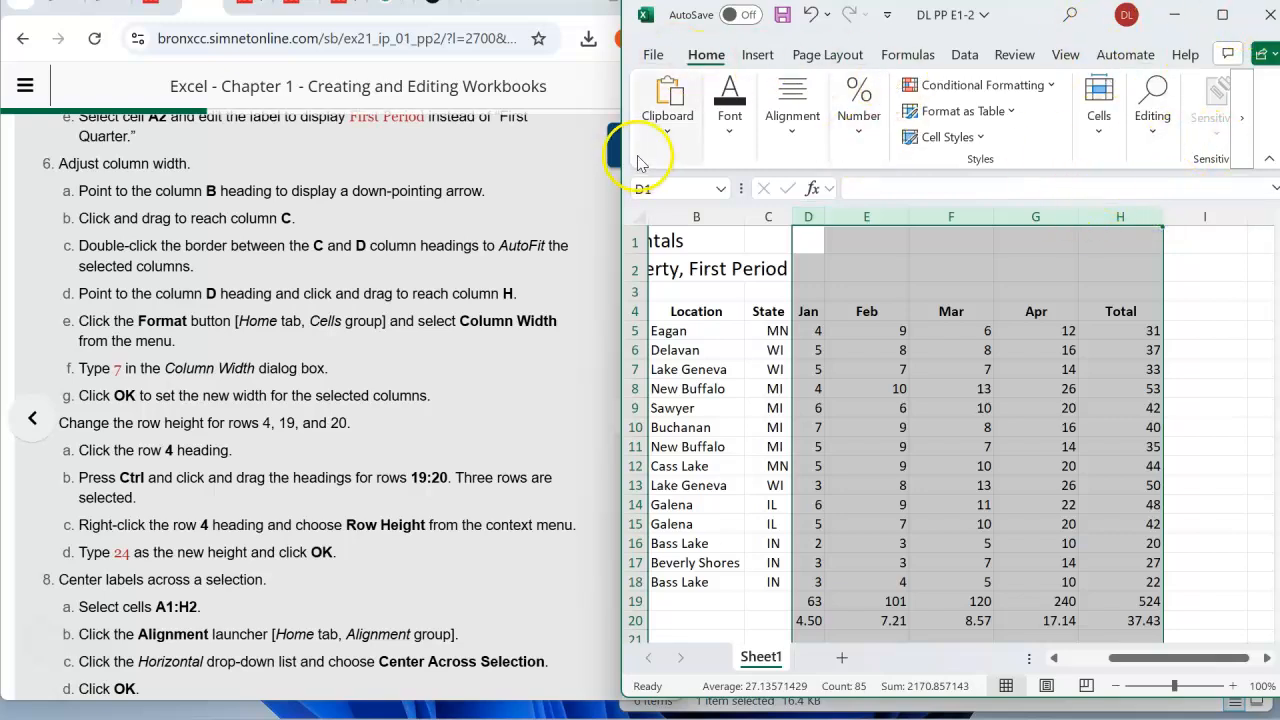
left_click_drag(618, 64, 484, 68)
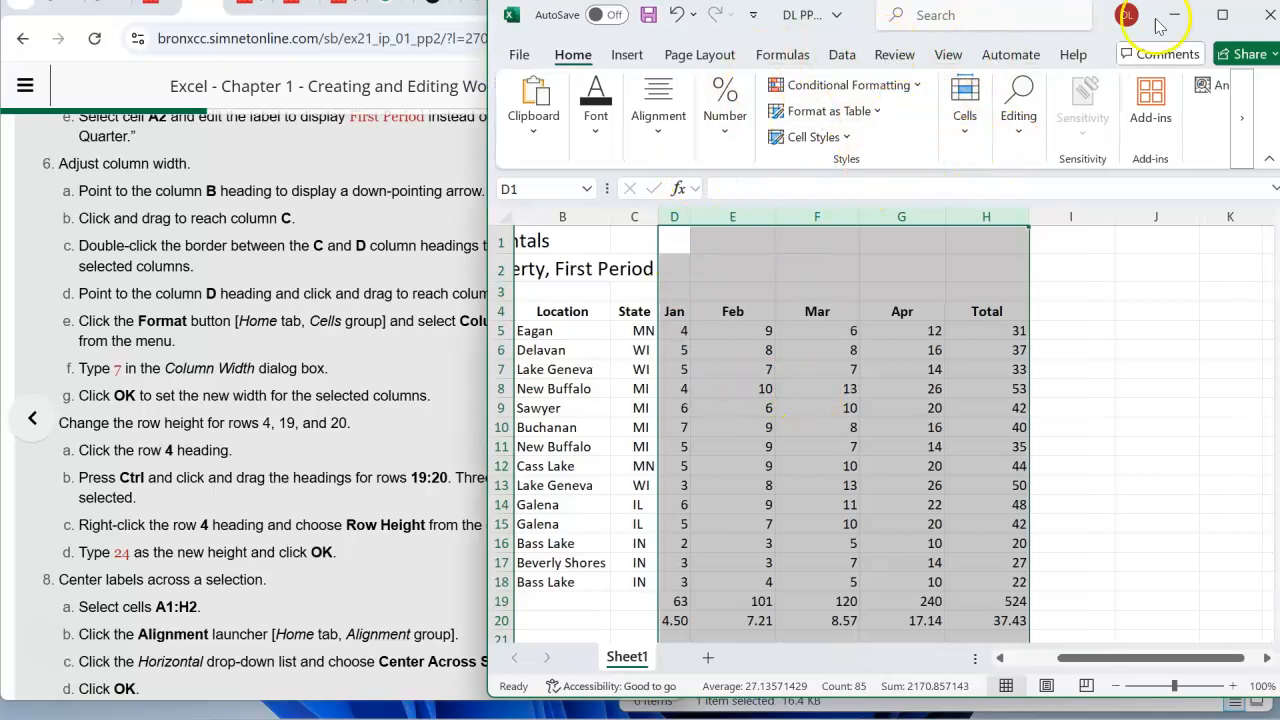
left_click(257, 344)
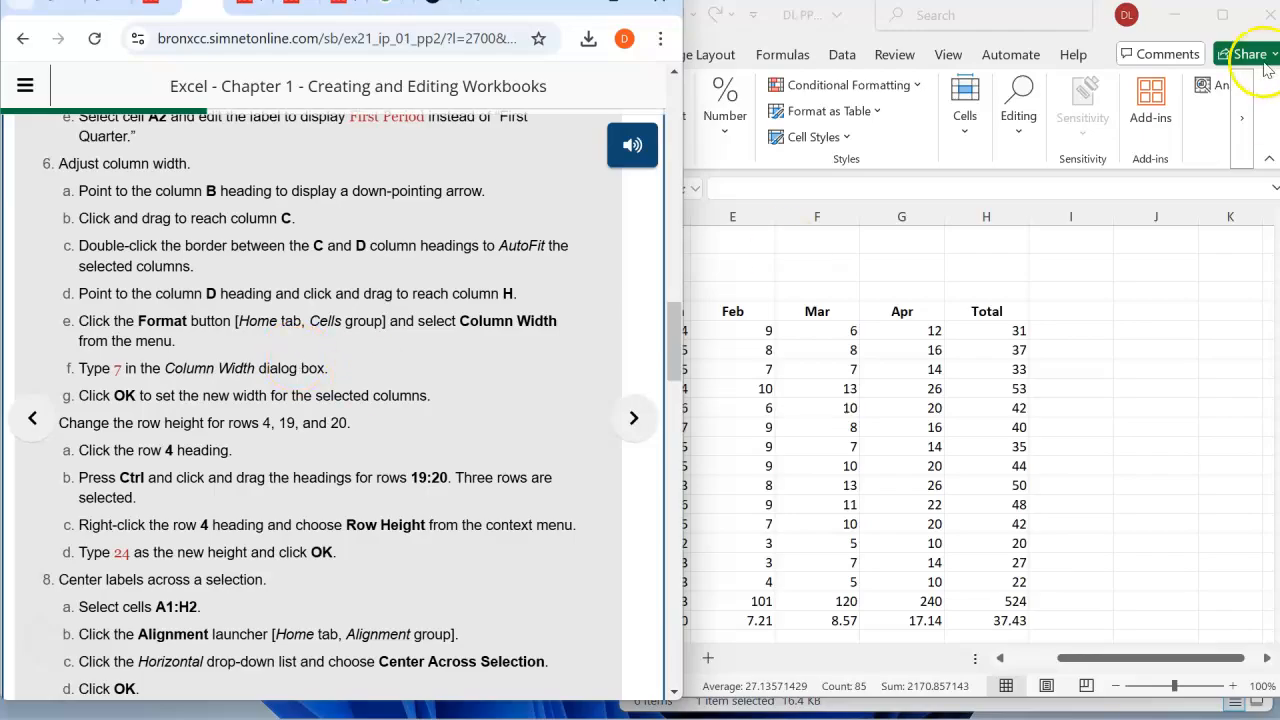
left_click(1222, 15)
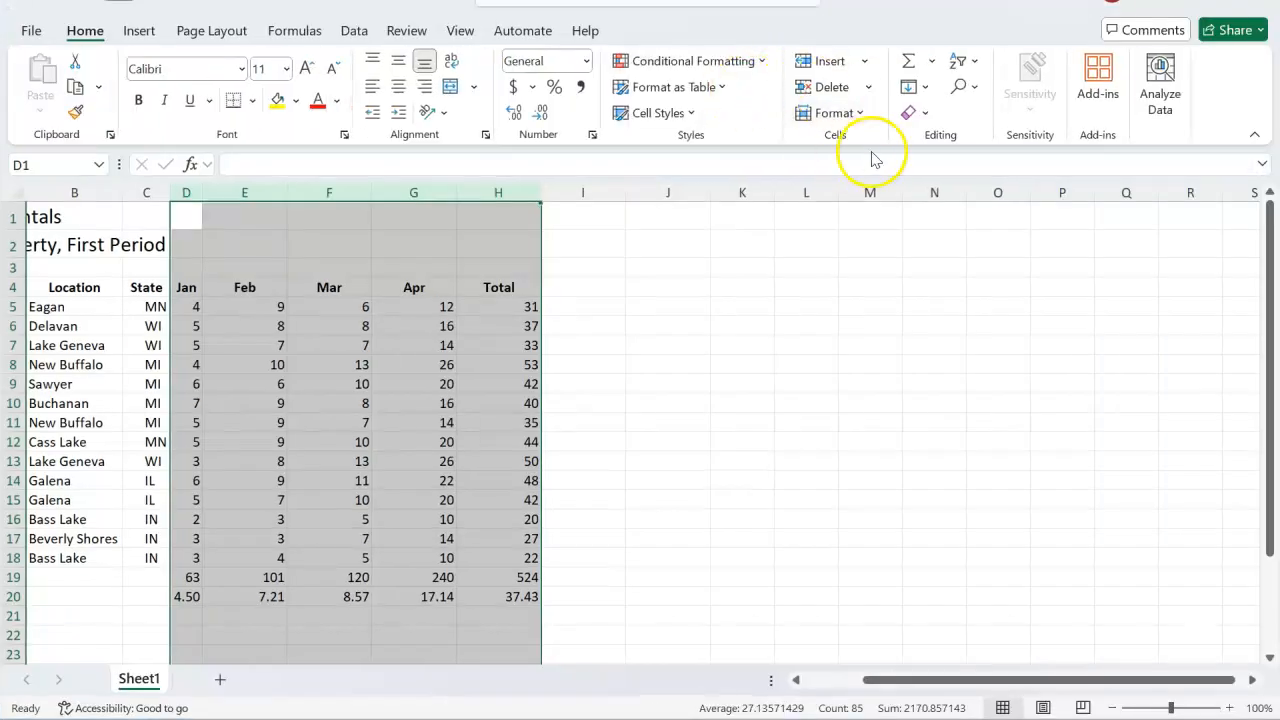
left_click(860, 113)
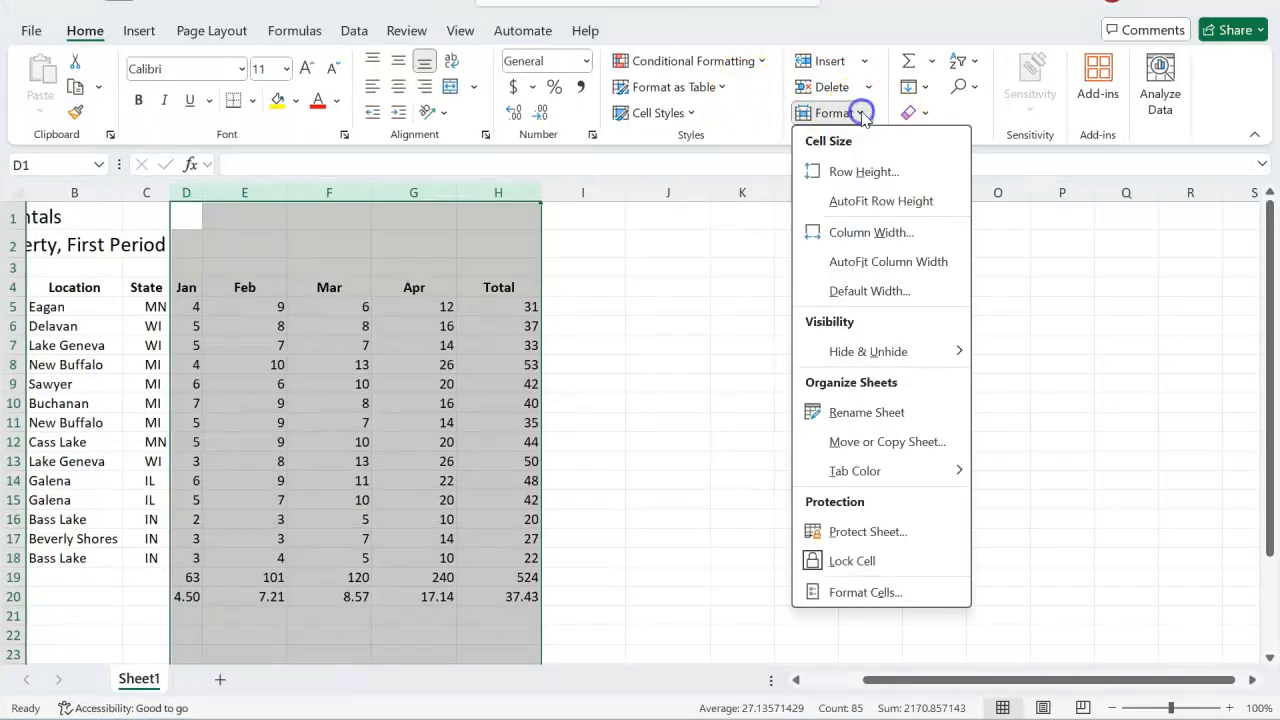
left_click(871, 232)
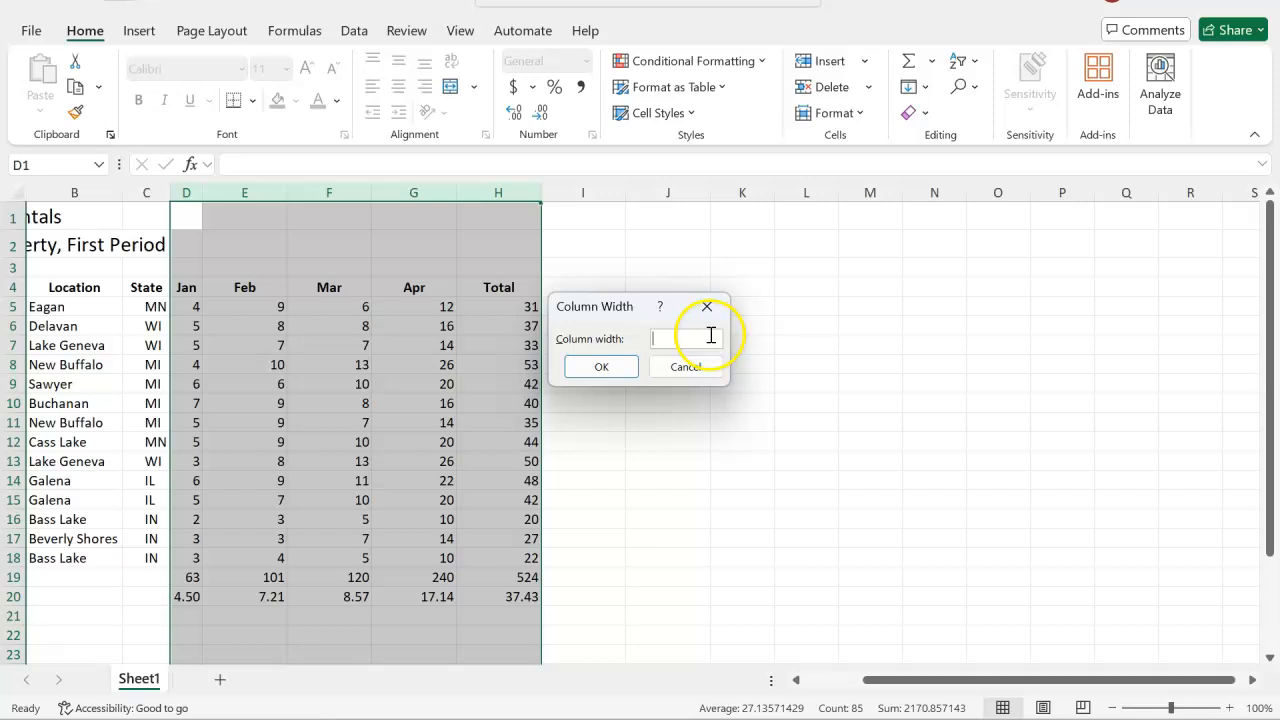
left_click(601, 367)
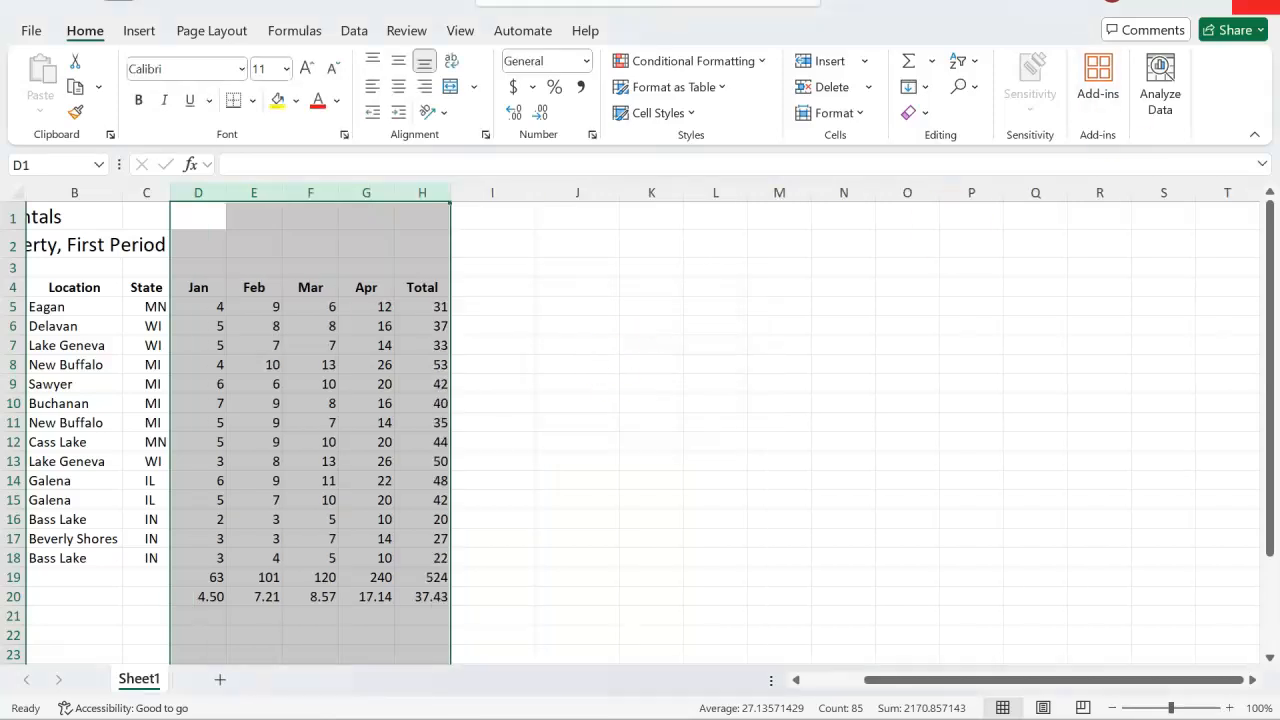
left_click(1208, 3)
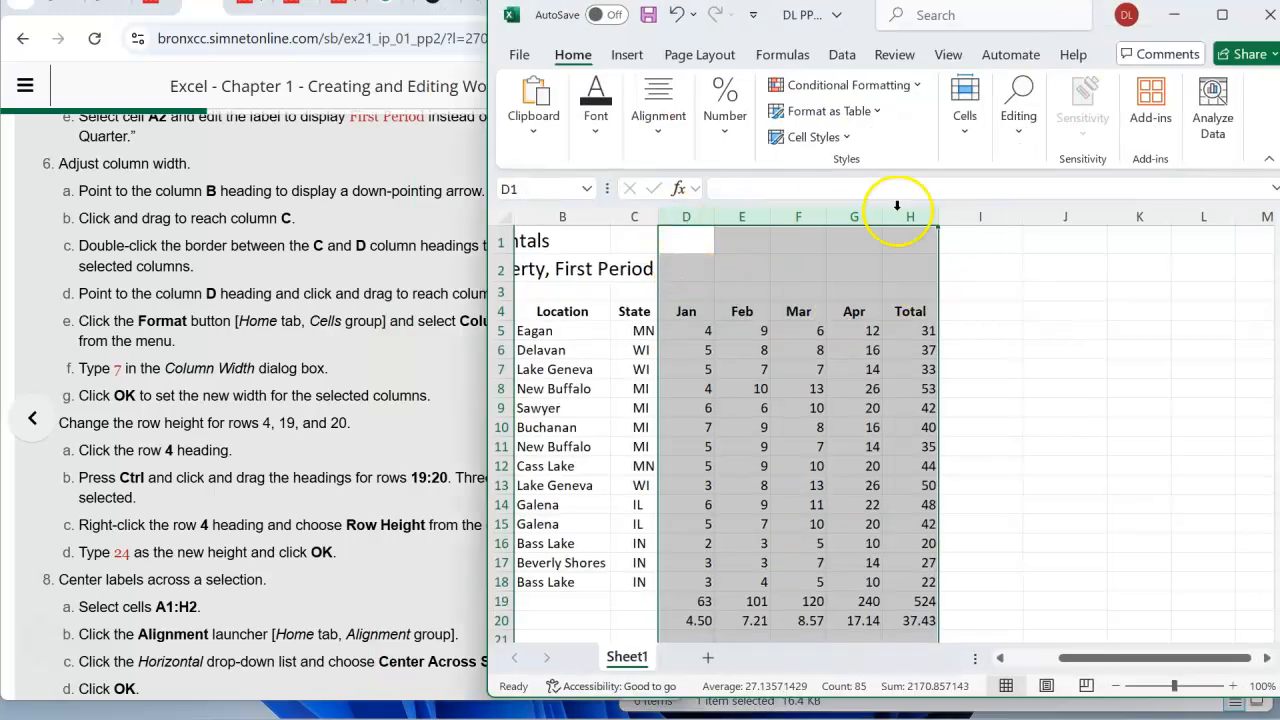
- Read the next instructions for changing the row height of rows 4, 19 and 20
left_click(172, 303)
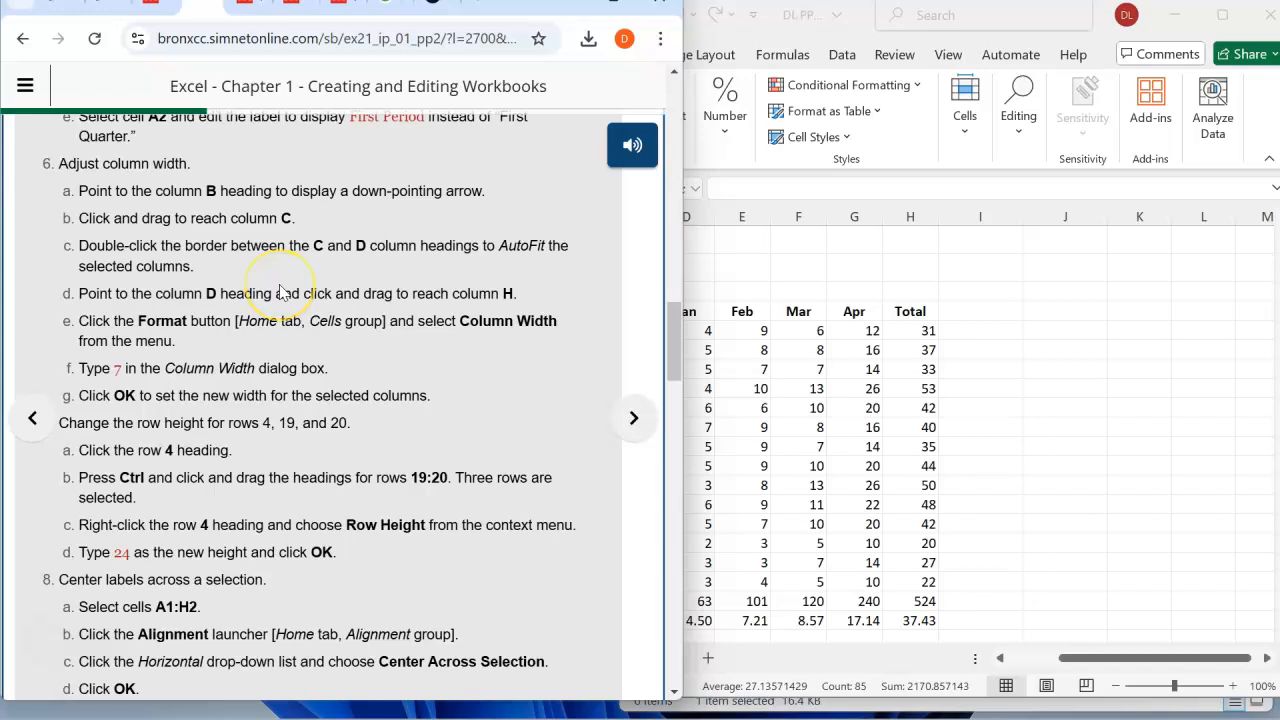
scroll(260, 278, "down", 4)
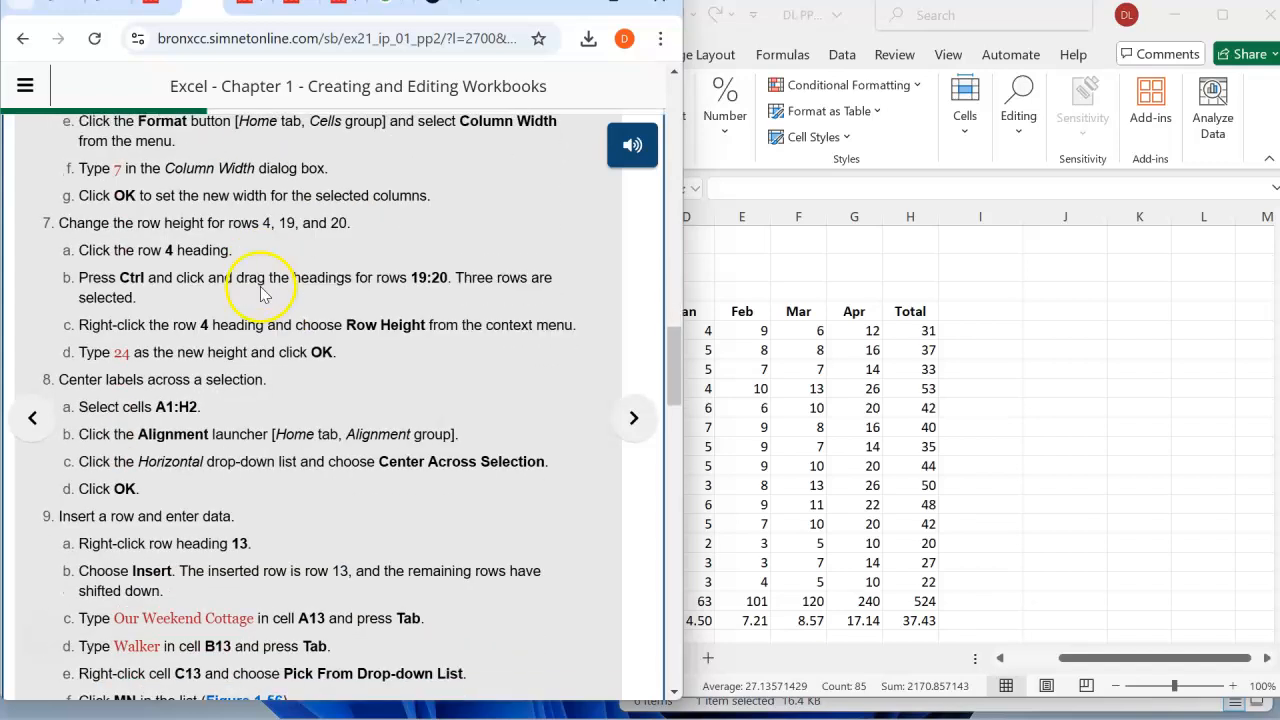